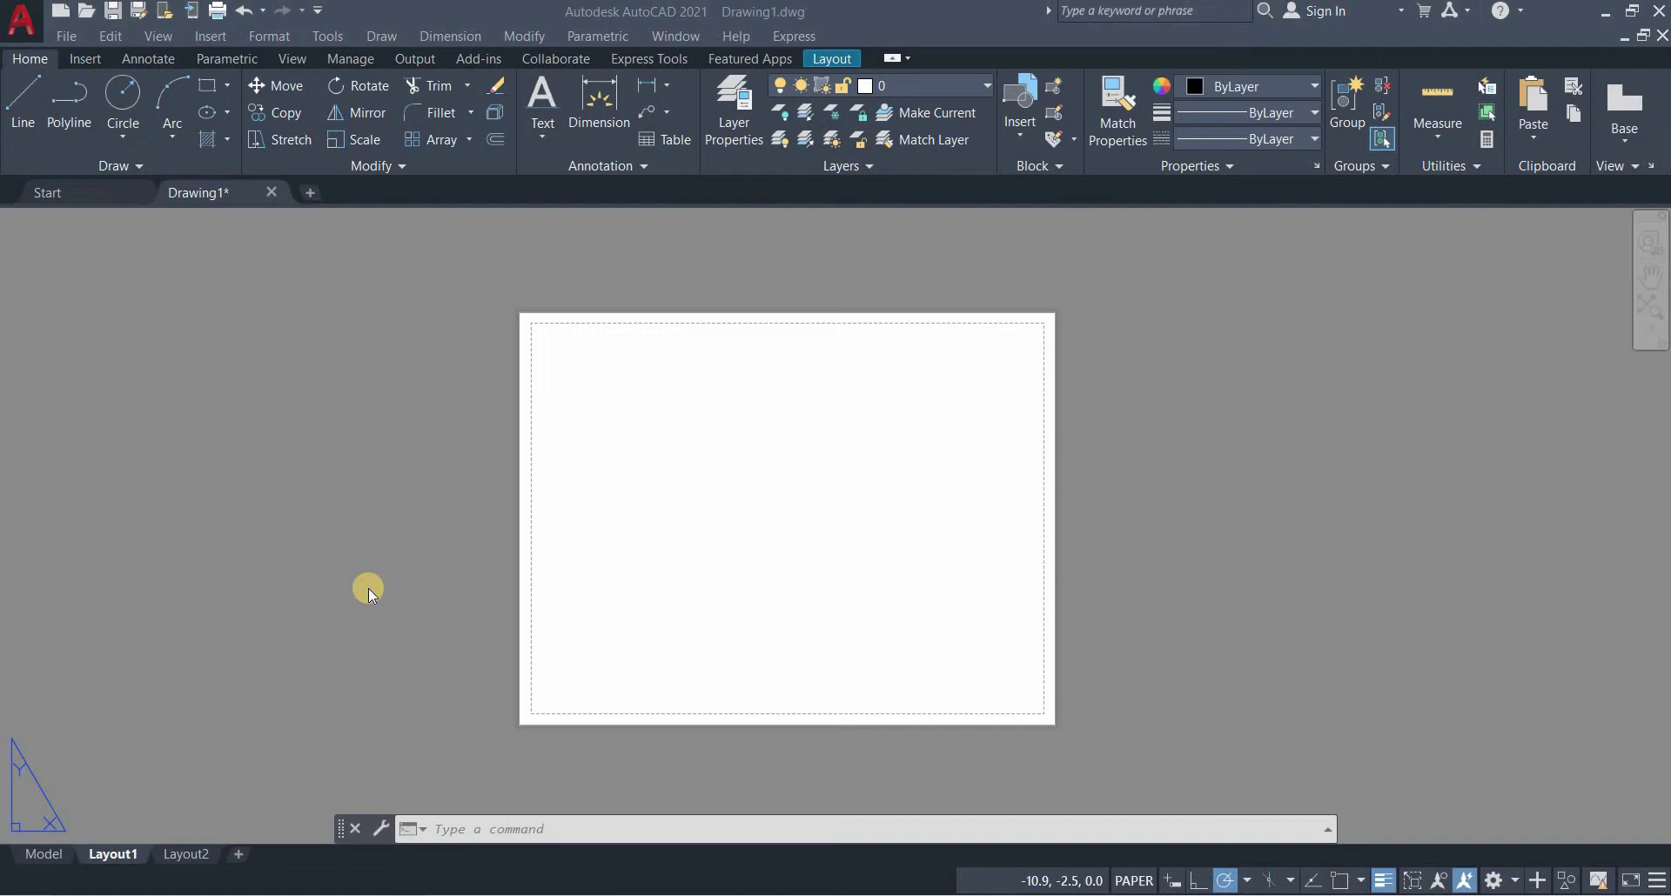
Set Layout1's page setup to Letter (8.50 x 11.00 inches) paper in landscape
right_click(120, 854)
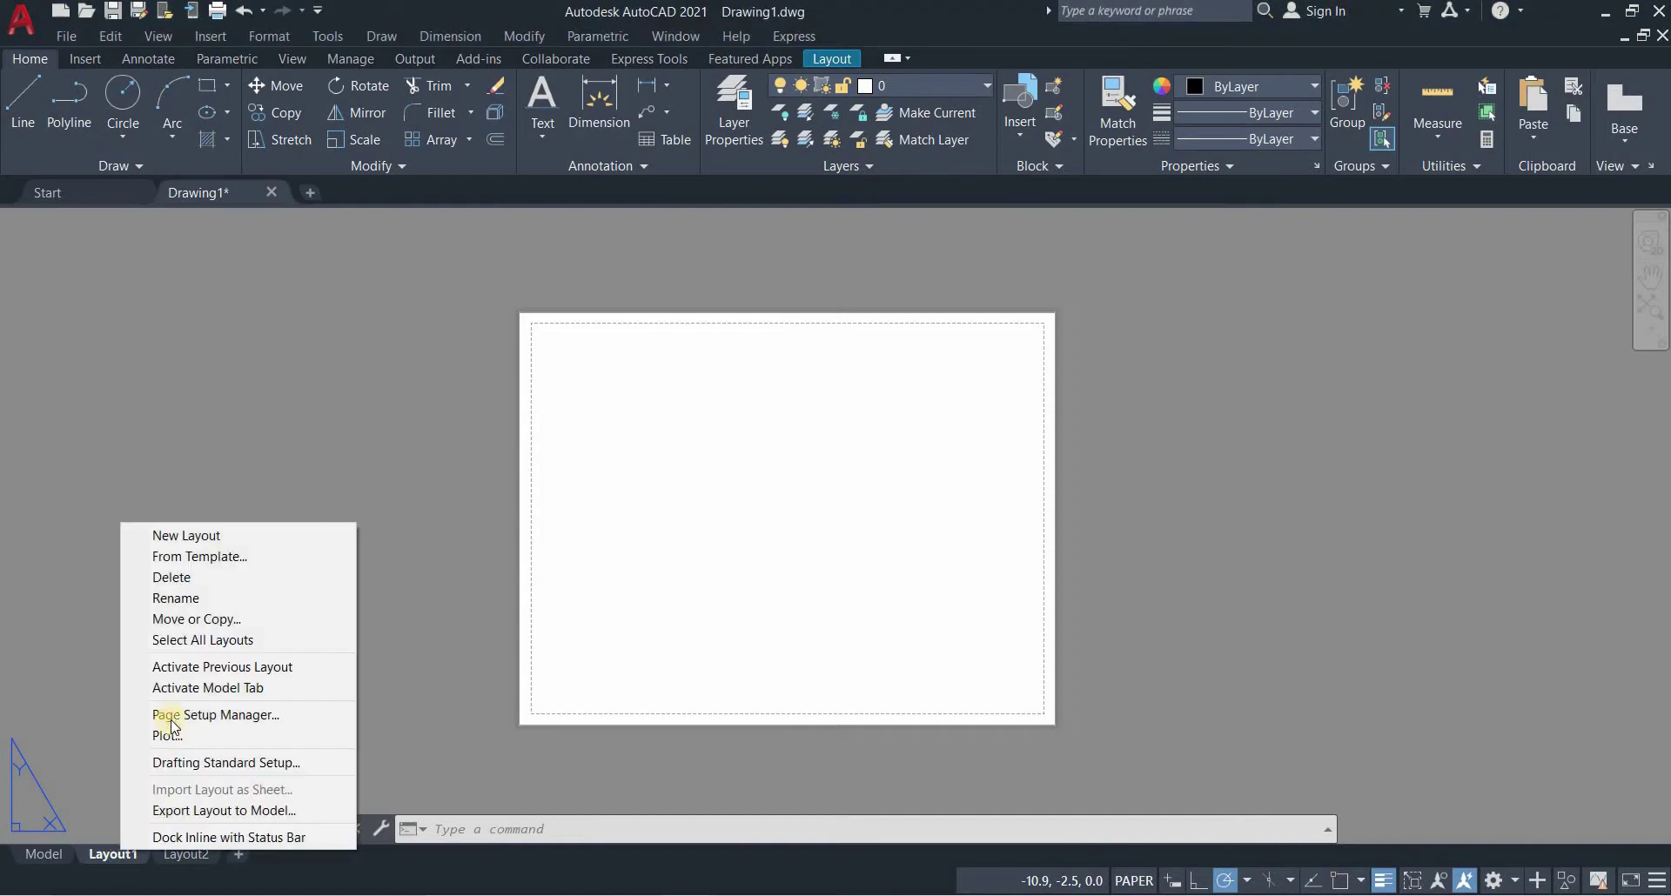
click(275, 714)
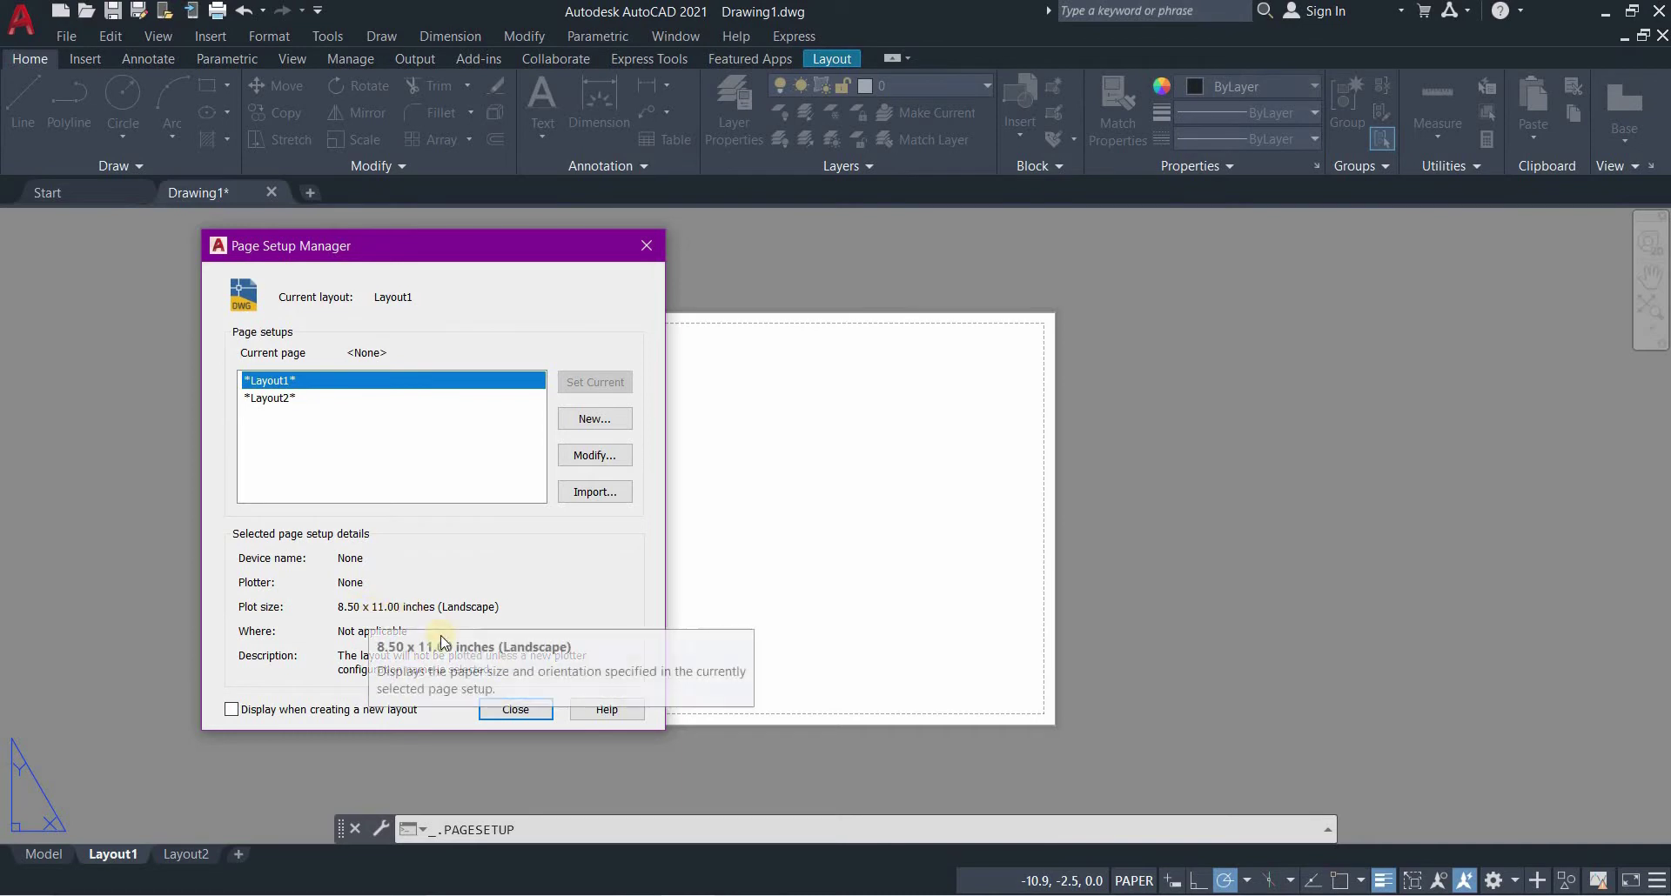
click(579, 457)
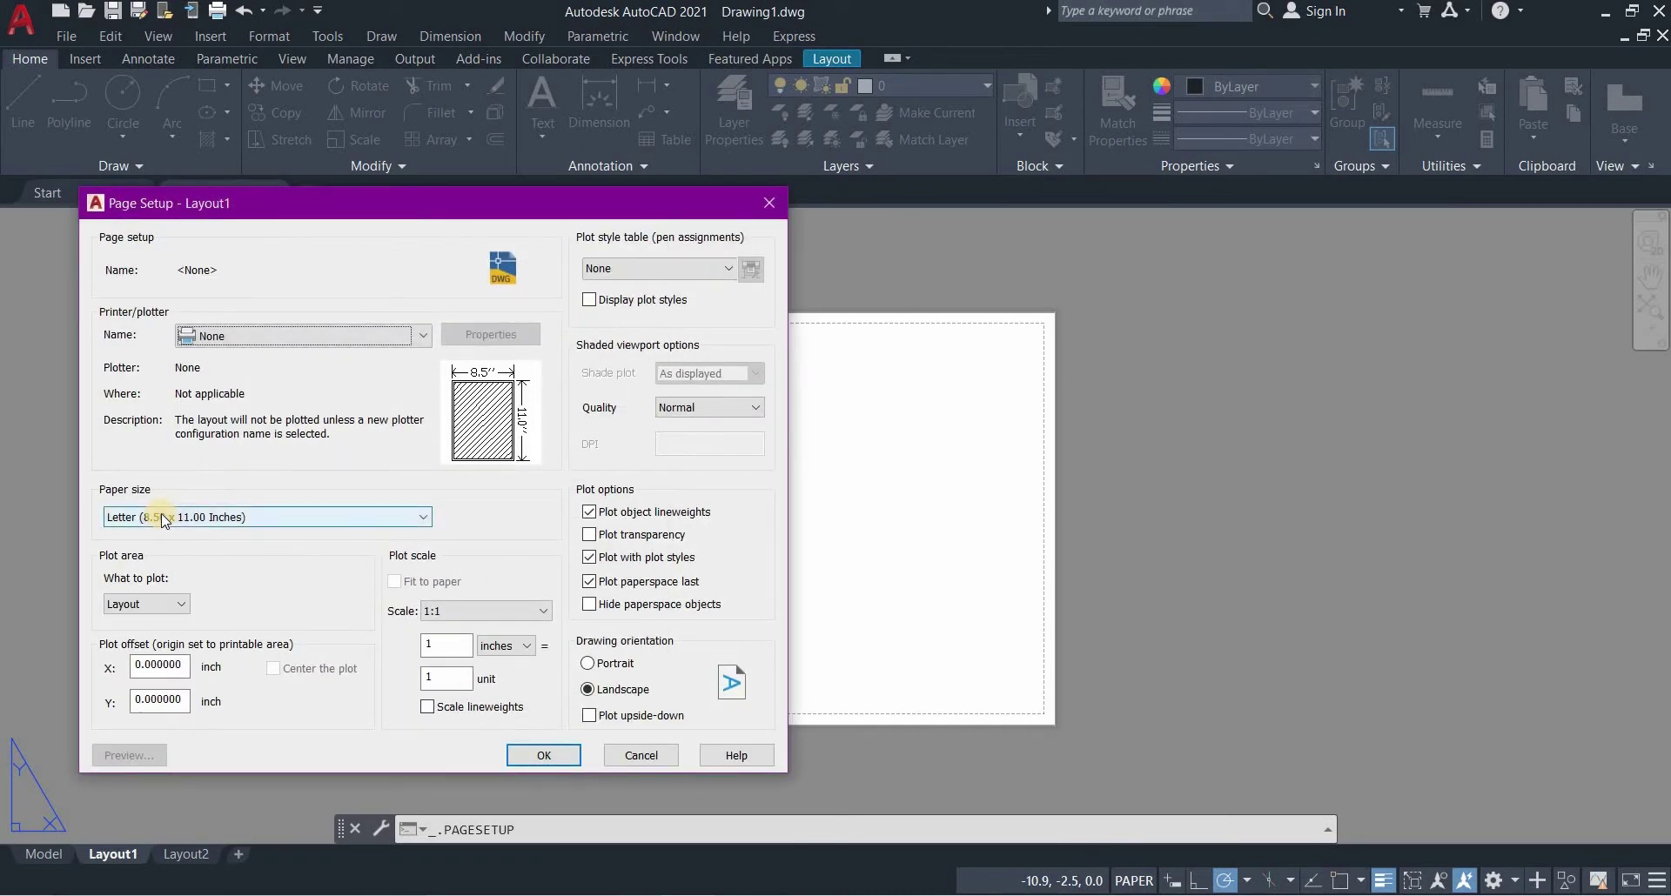
click(162, 521)
click(162, 518)
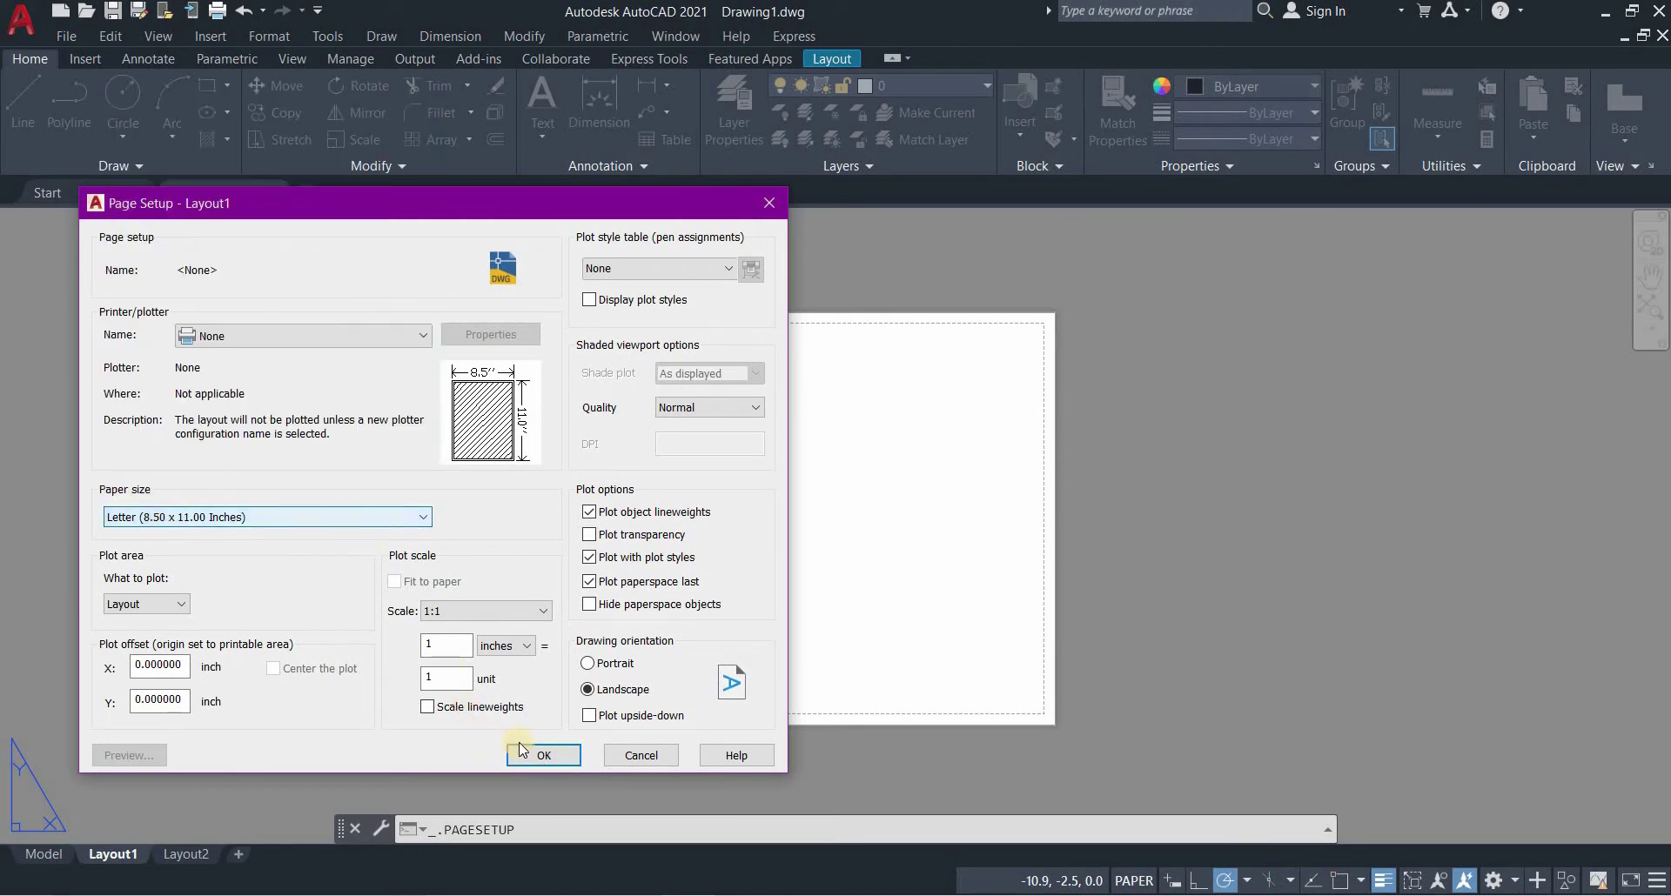
click(543, 754)
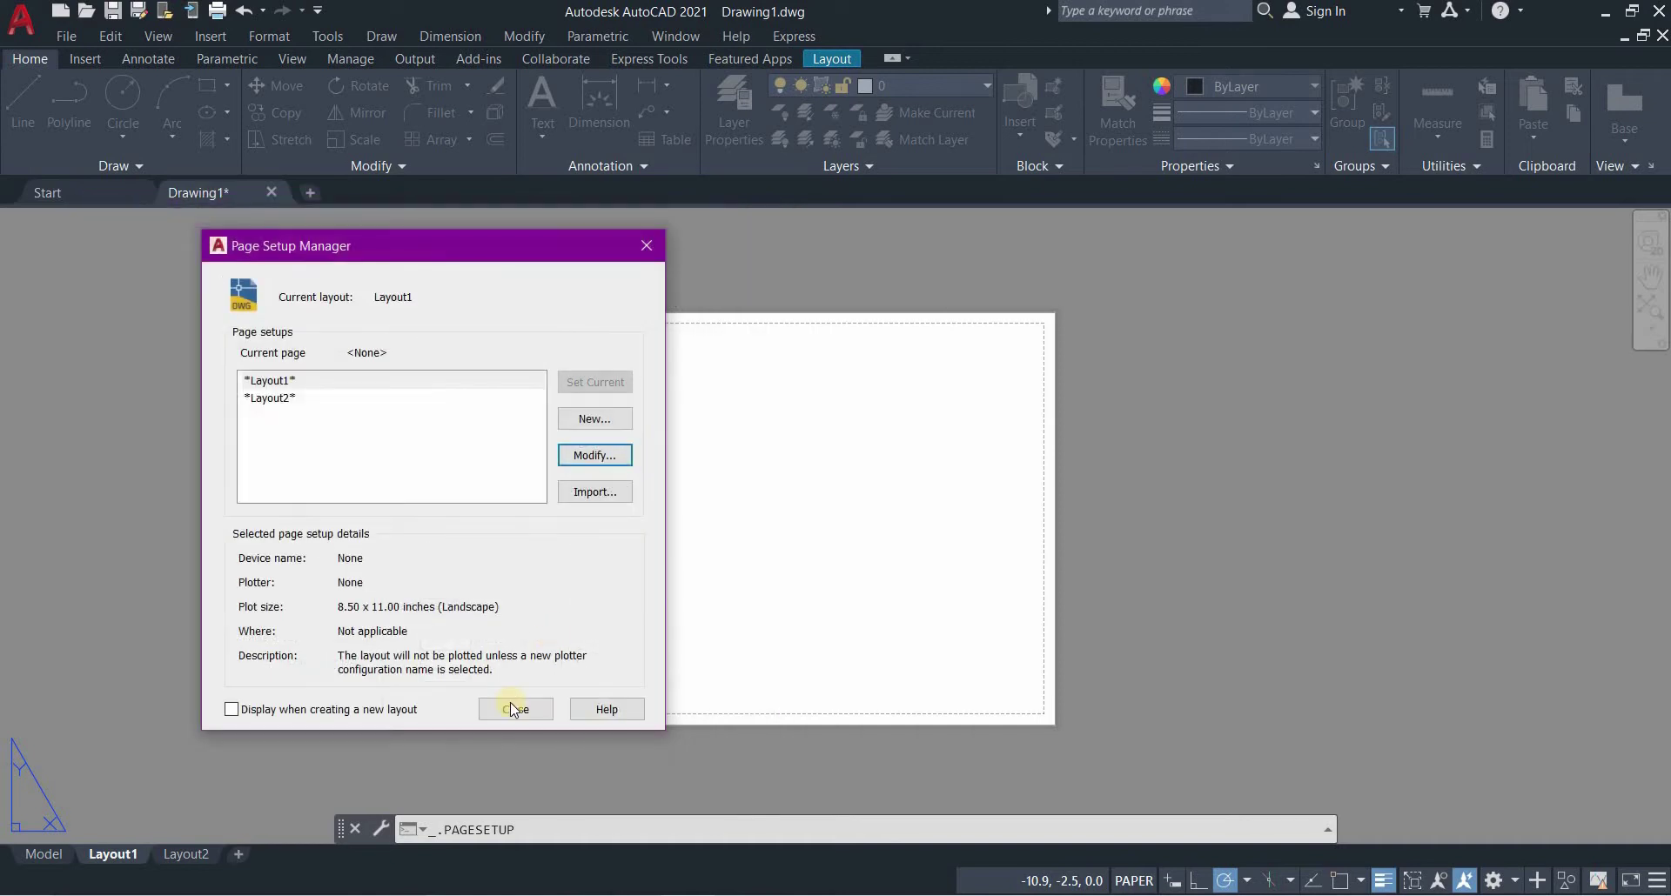
Close the Page Setup Manager and zoom in and out to check the sheet's edges
click(522, 711)
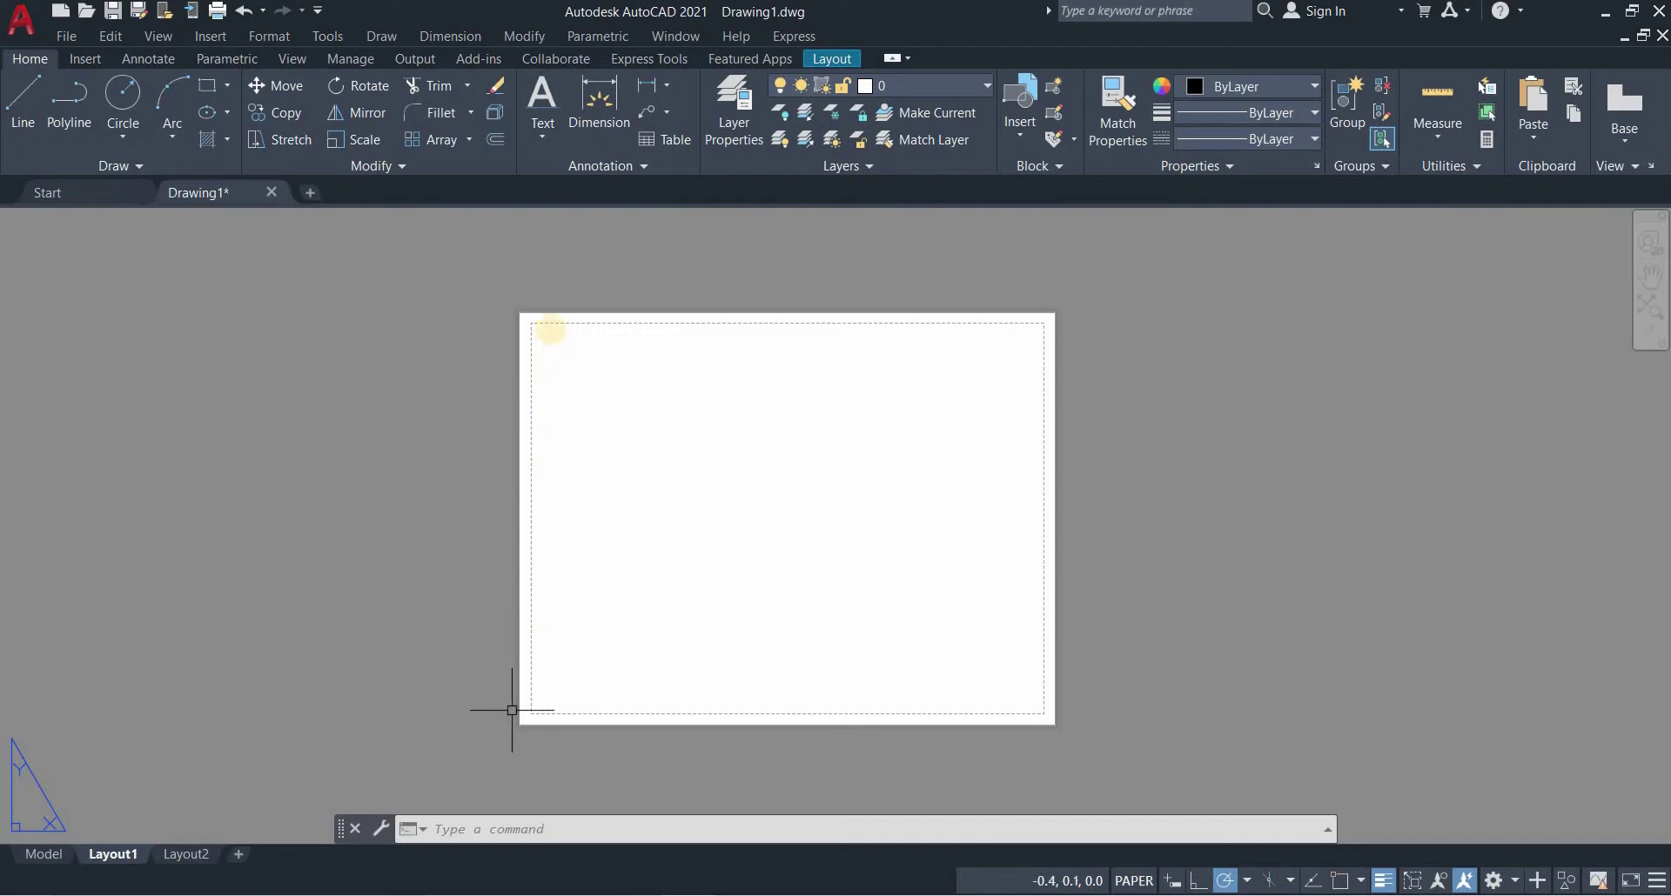
scroll(551, 327, up, 2)
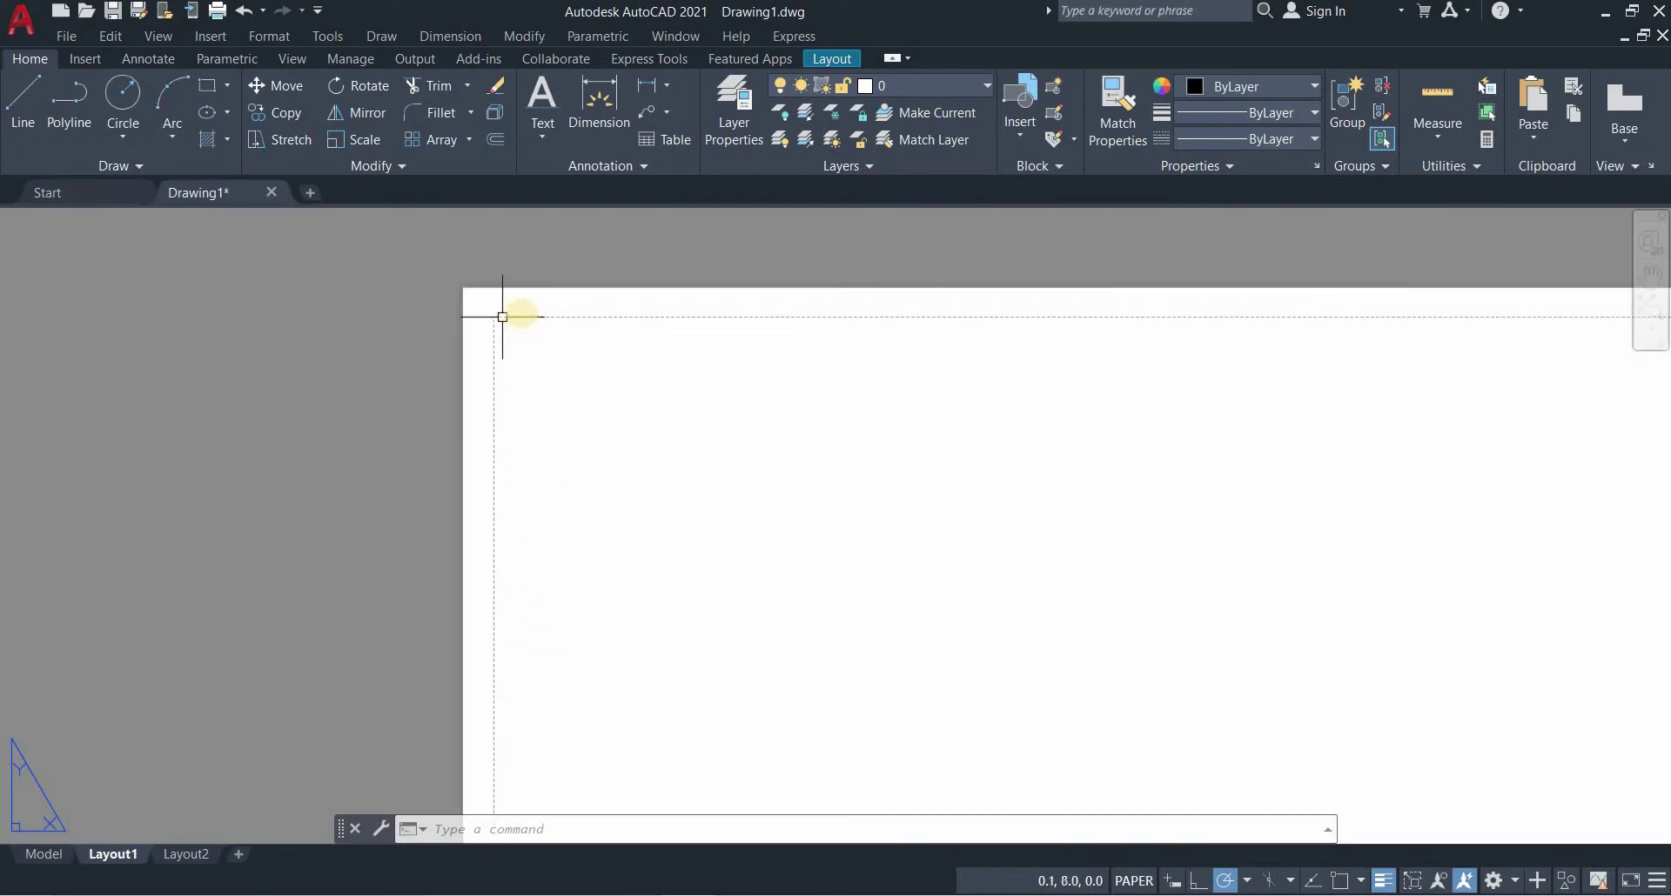
scroll(522, 312, down, 2)
scroll(574, 362, up, 2)
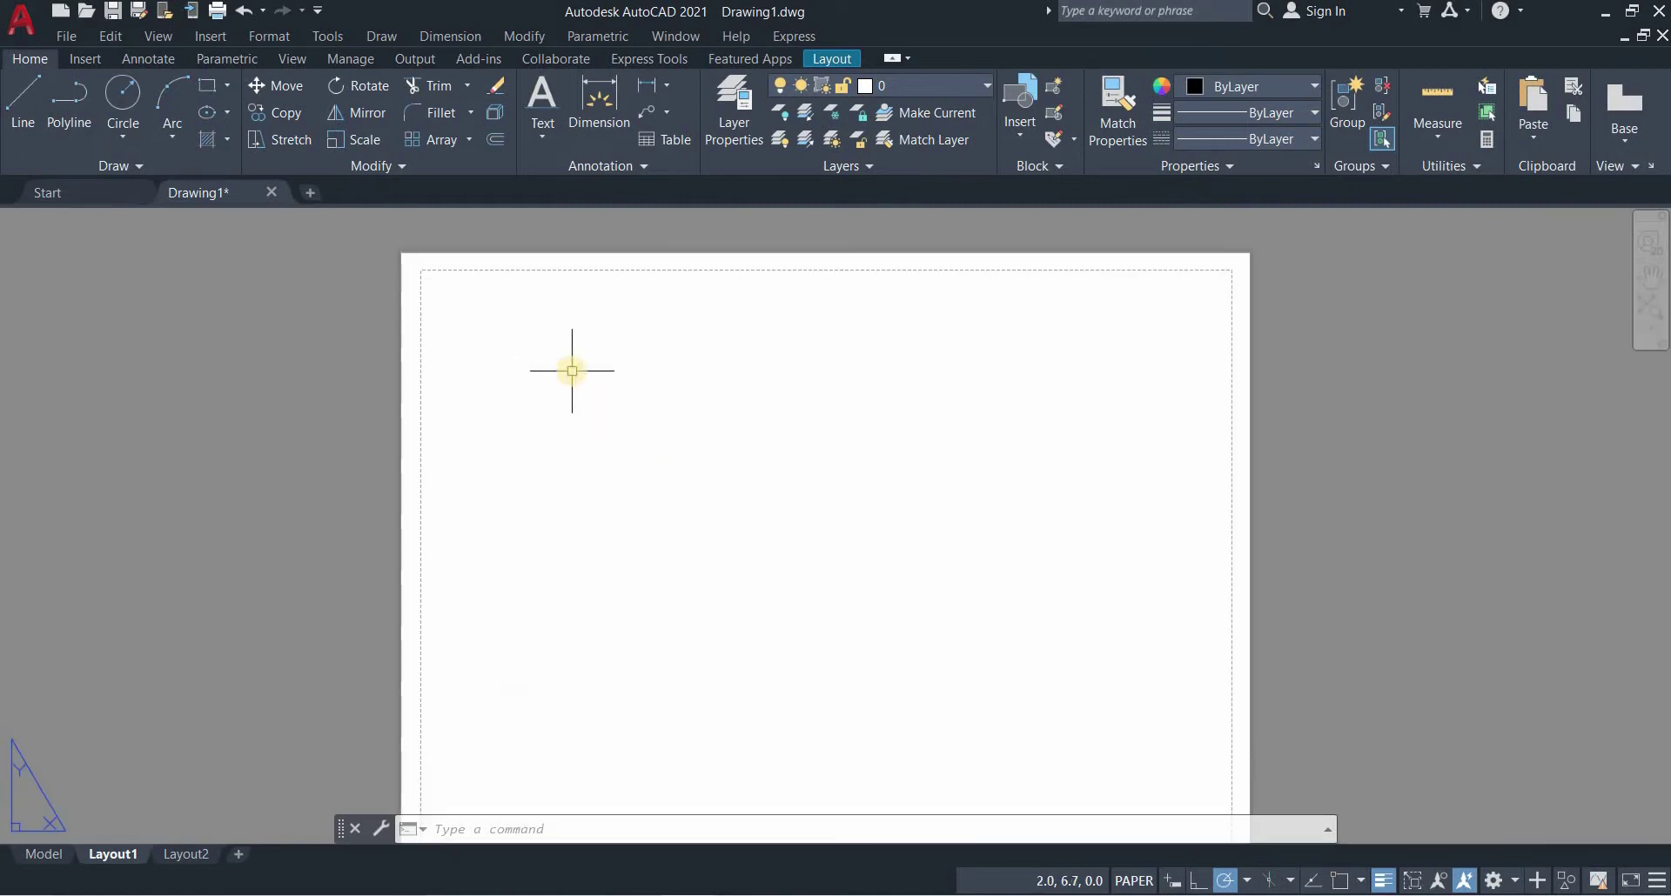
scroll(535, 407, down, 2)
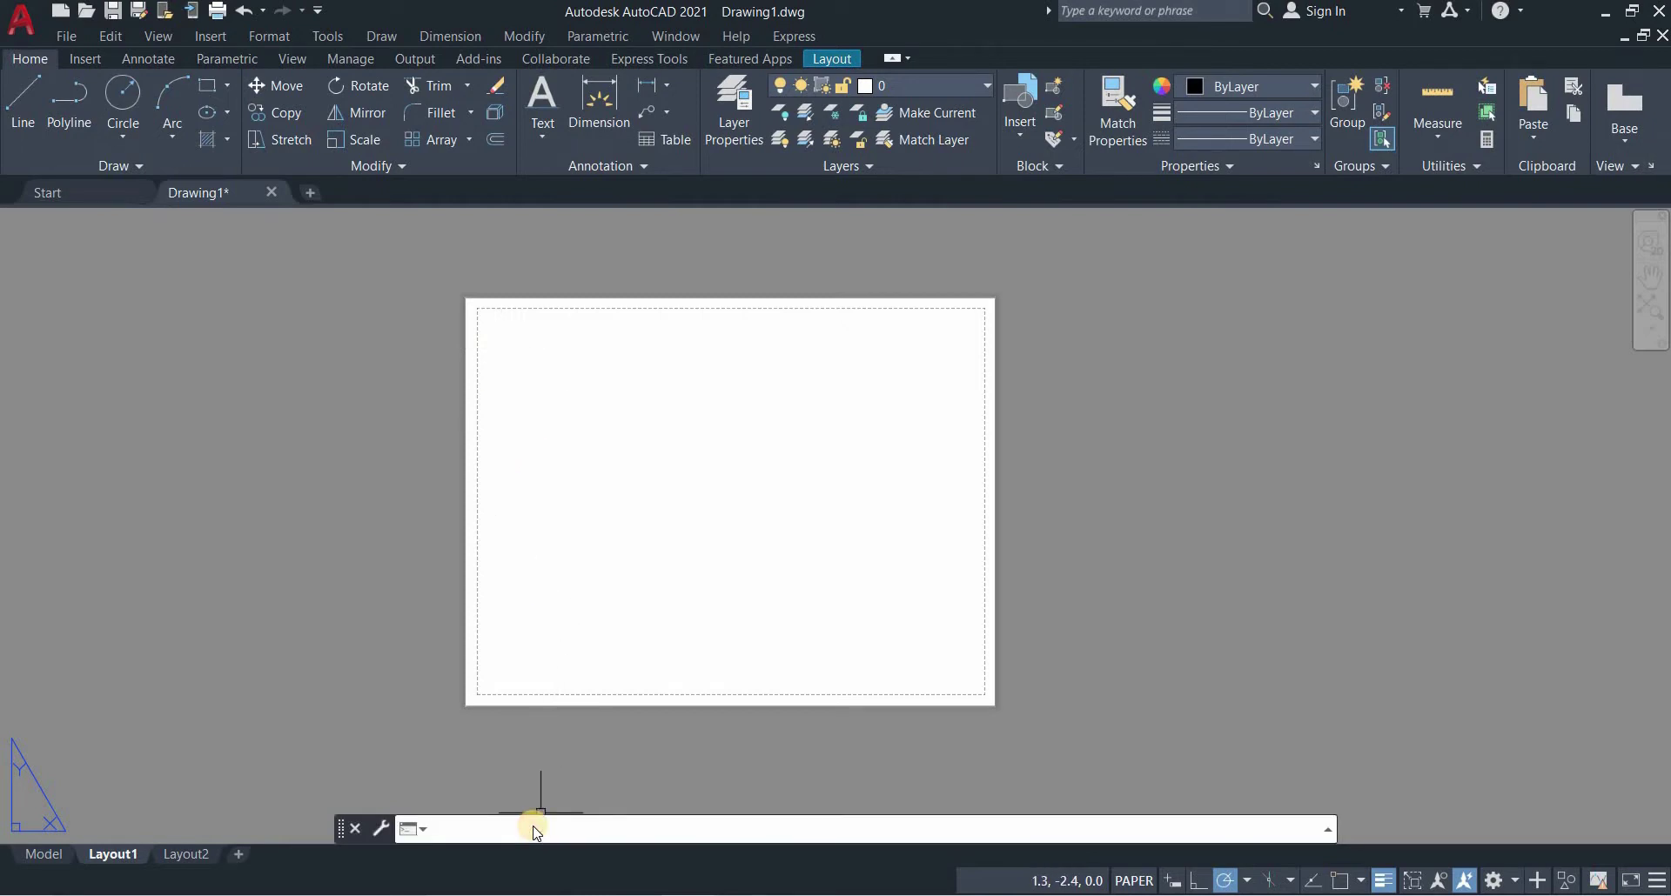
Use UNITS to keep Decimal units at 0.0 precision with Inches insertion scale
key(Return)
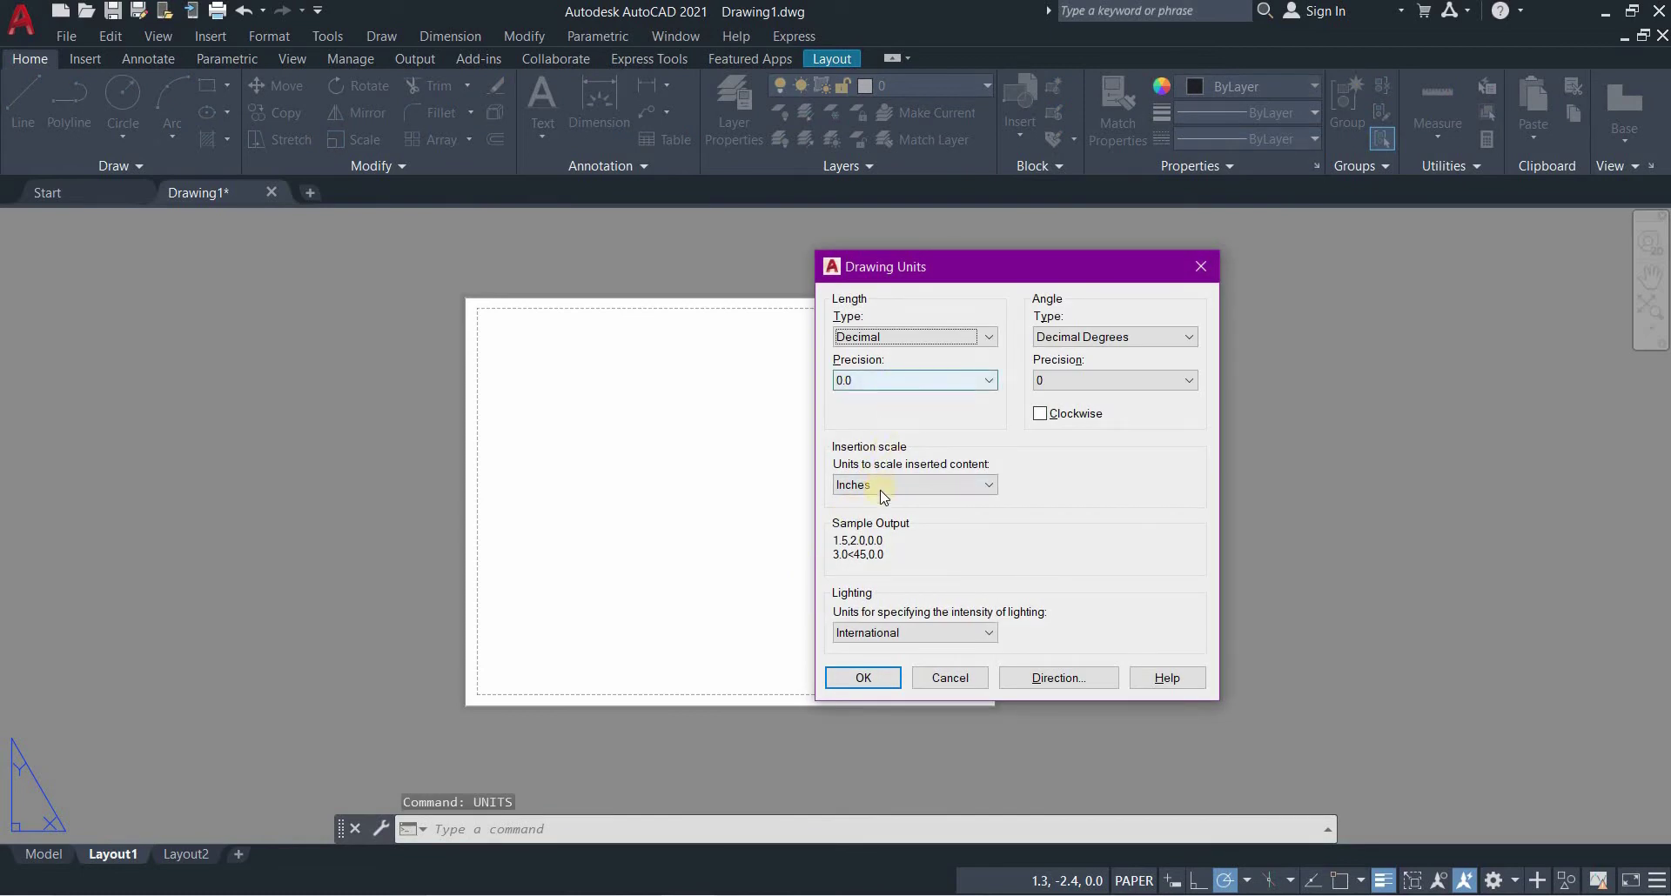
click(865, 677)
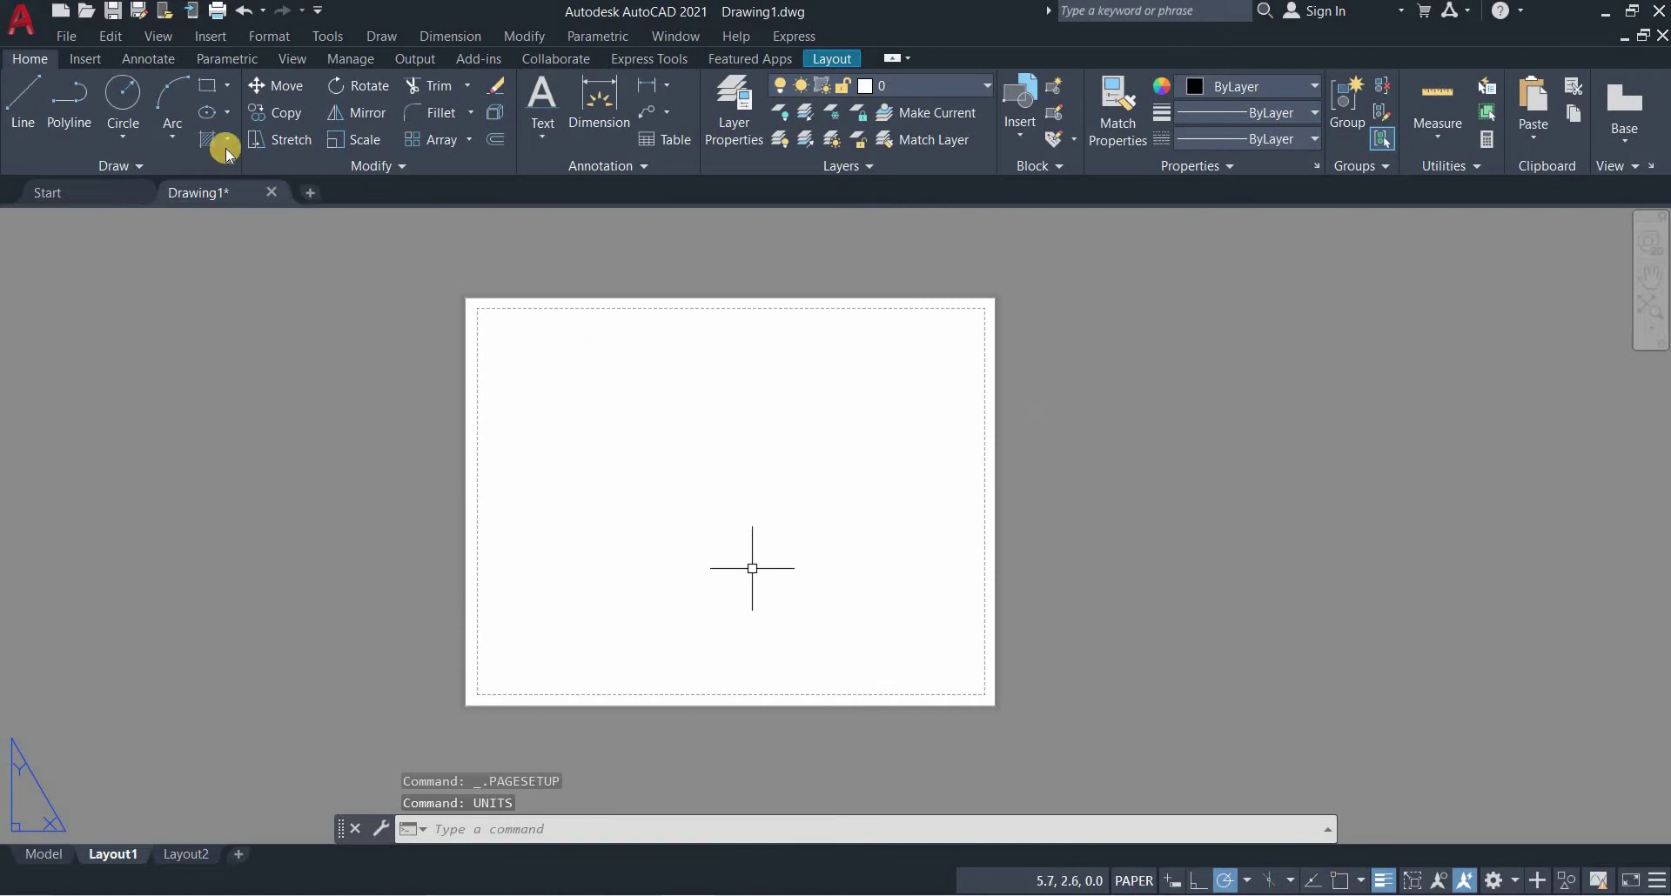
Draw a 10 x 7.5 rectangle from near the sheet's top-left, inside the margins
click(209, 87)
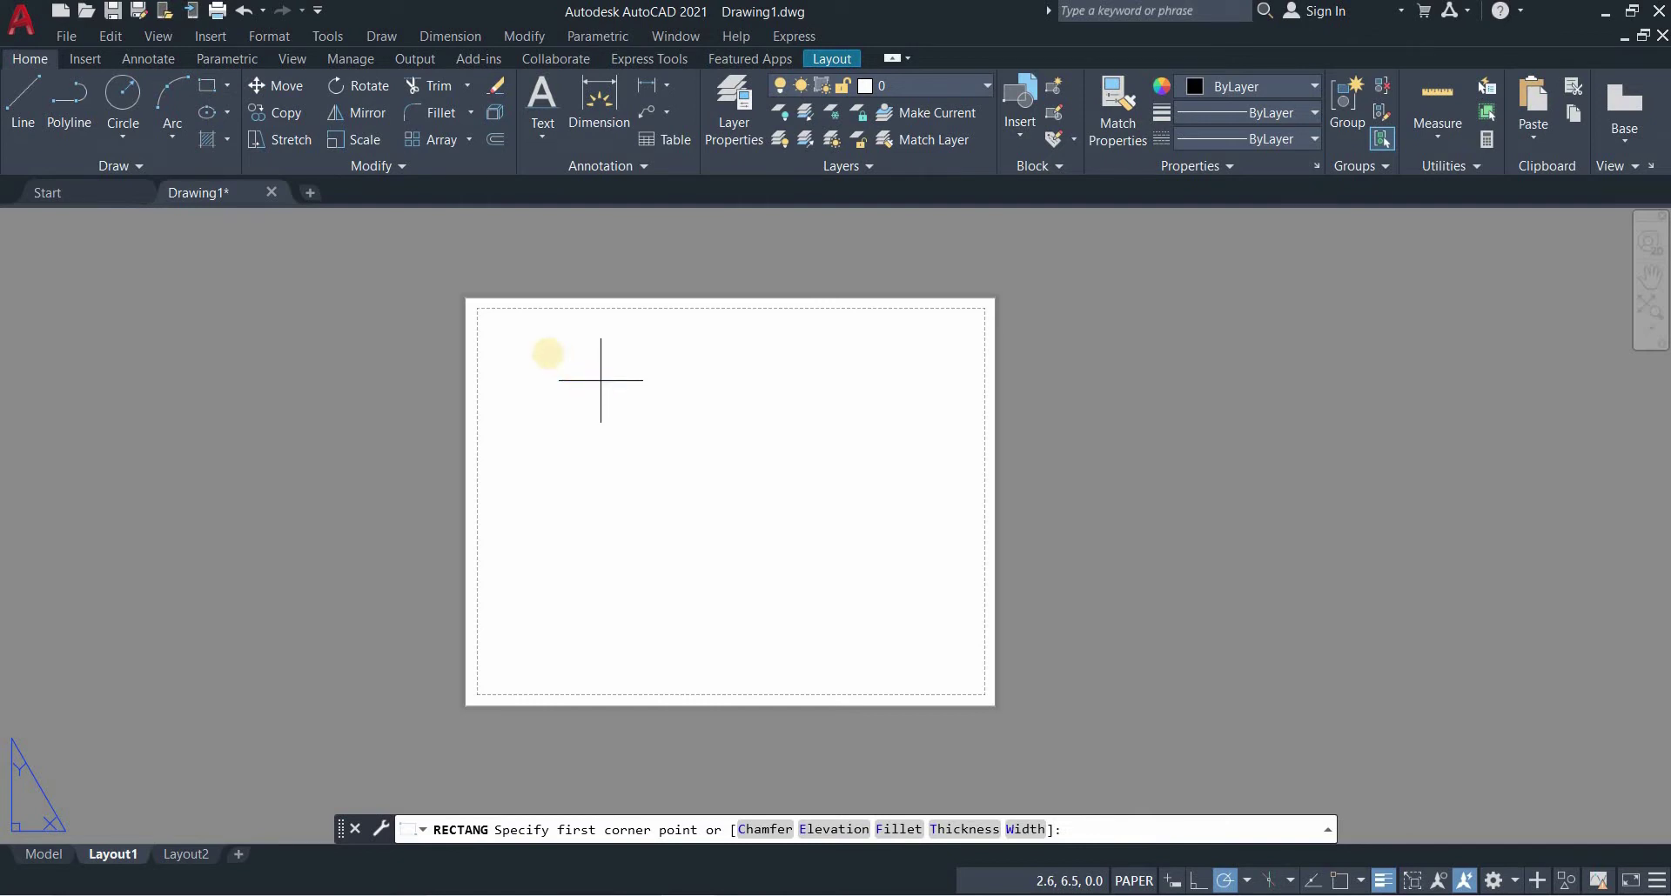
click(486, 320)
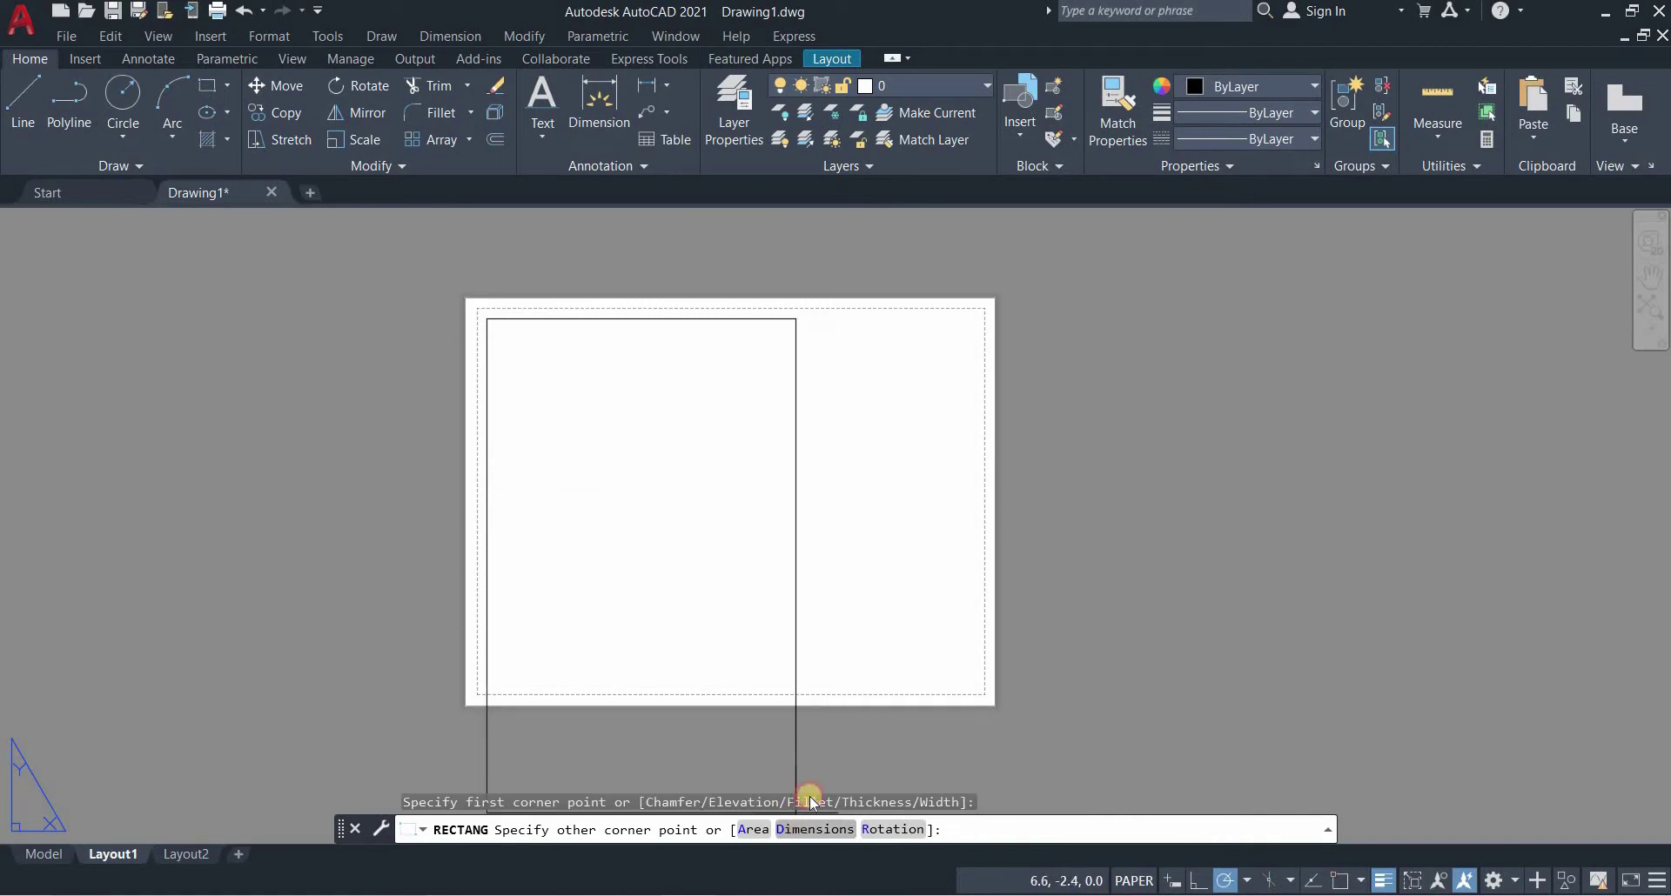
text(D)
key(Return)
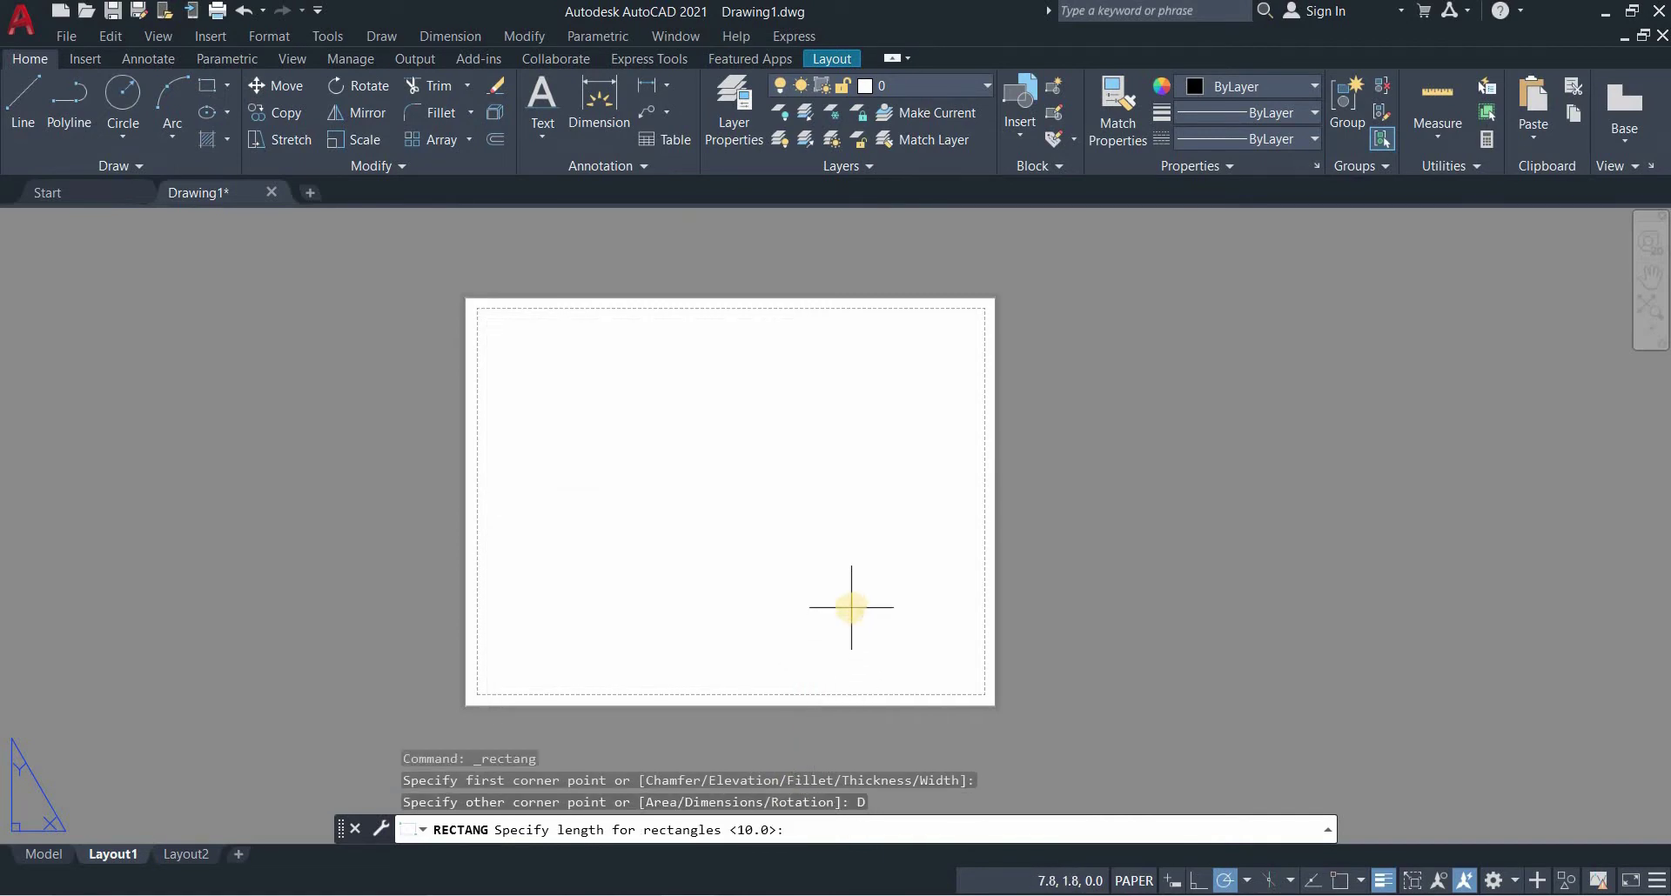
key(Return)
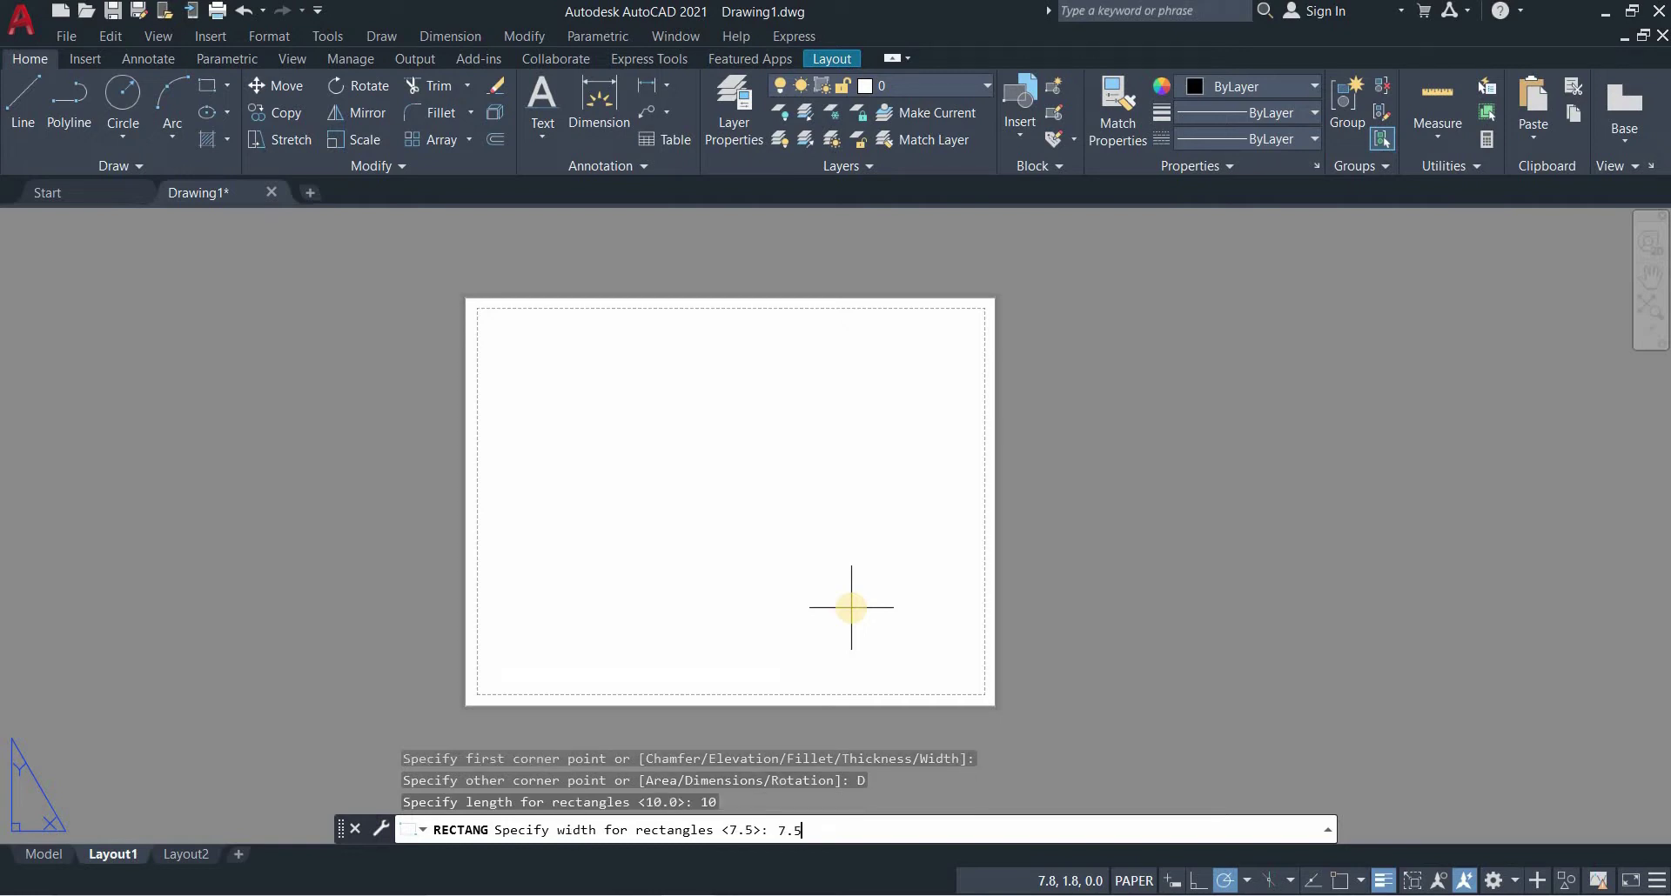
key(Return)
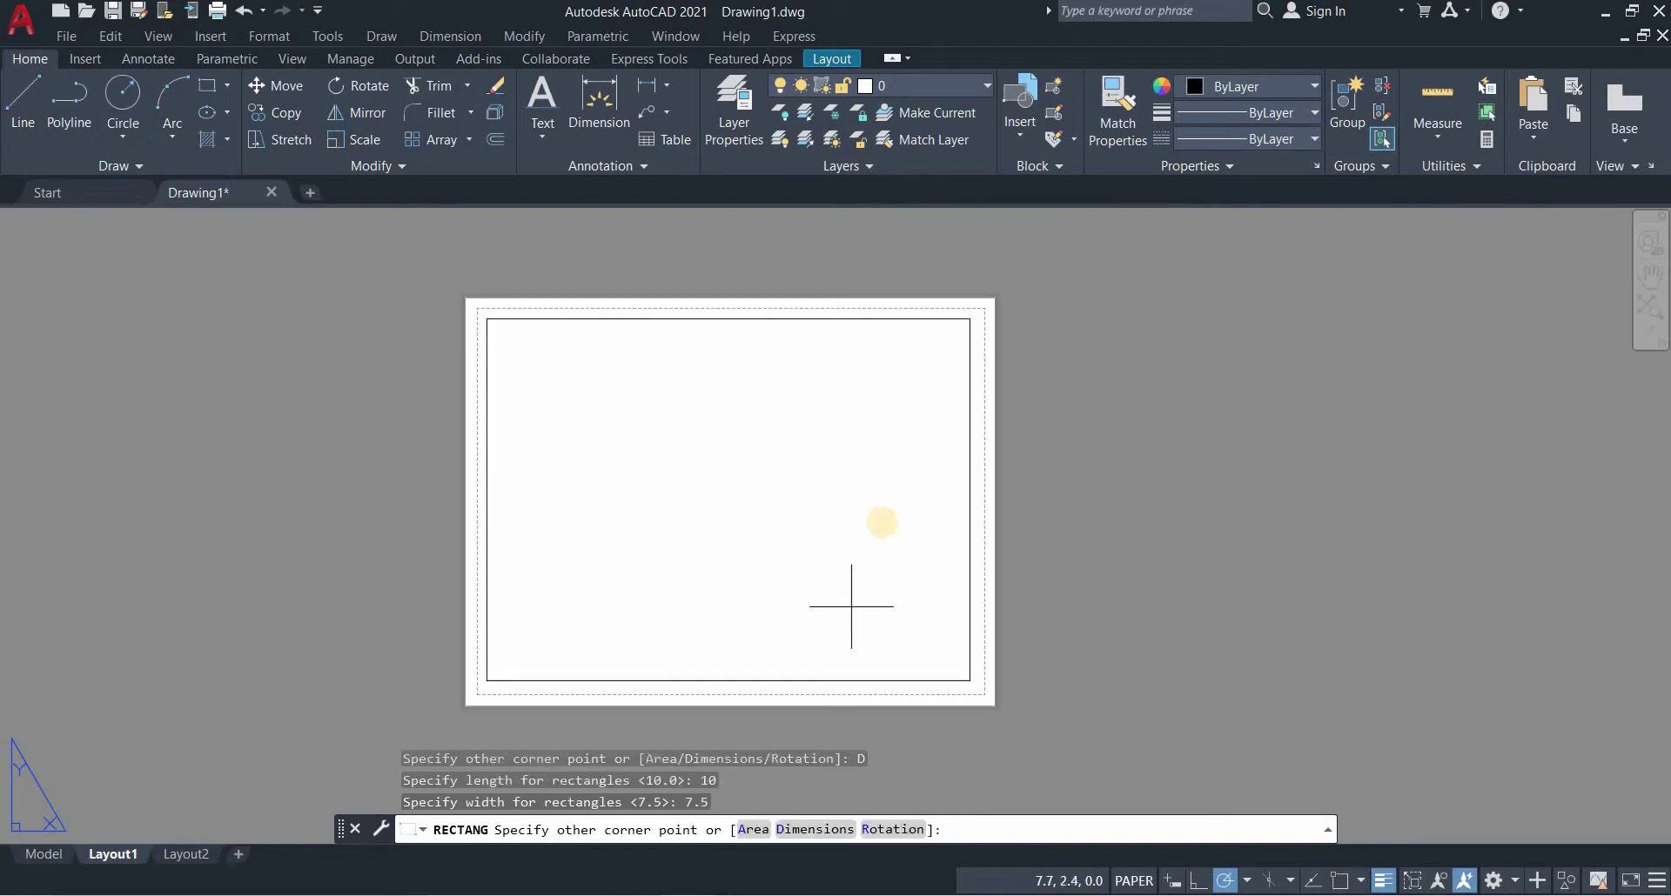
click(880, 517)
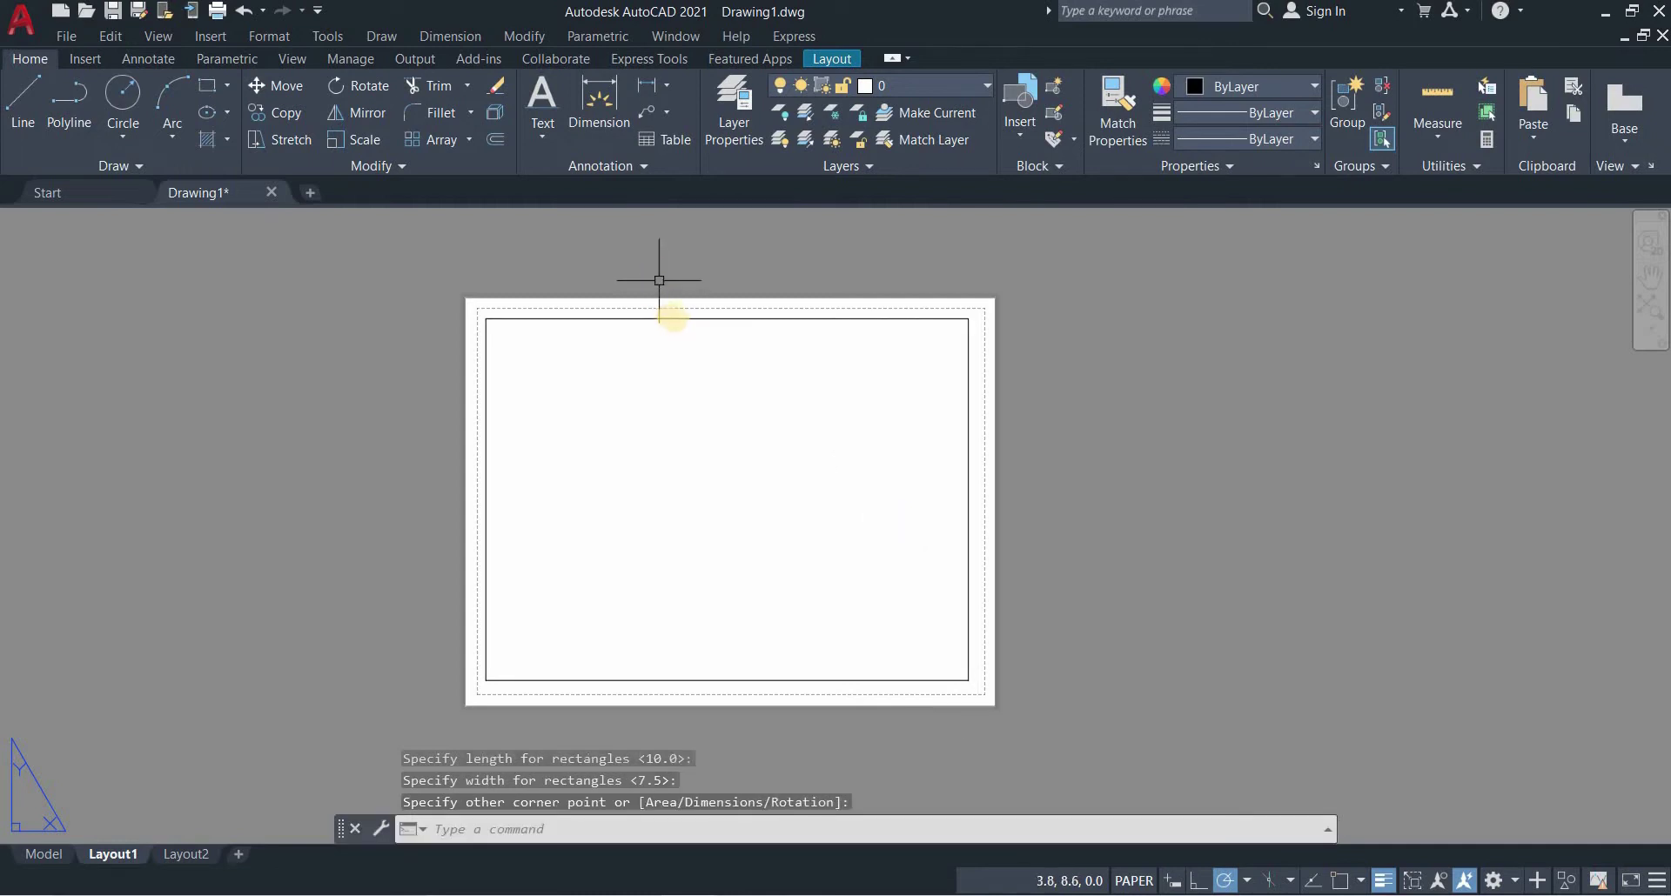
click(671, 317)
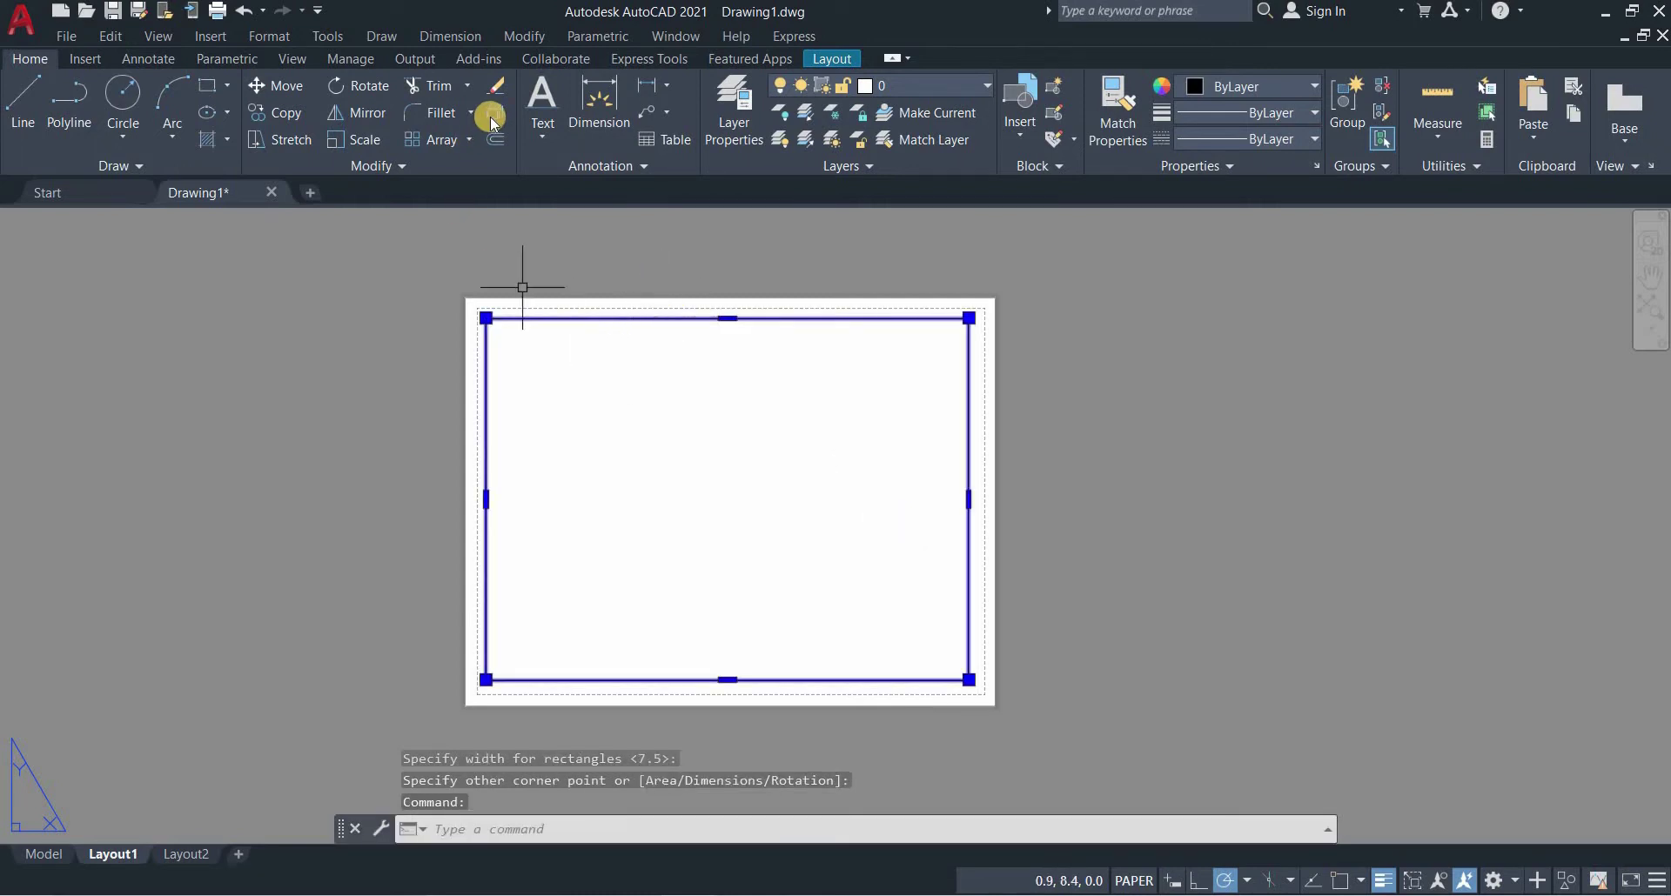
Explode the border rectangle into separate lines and zoom toward its bottom edge
click(492, 117)
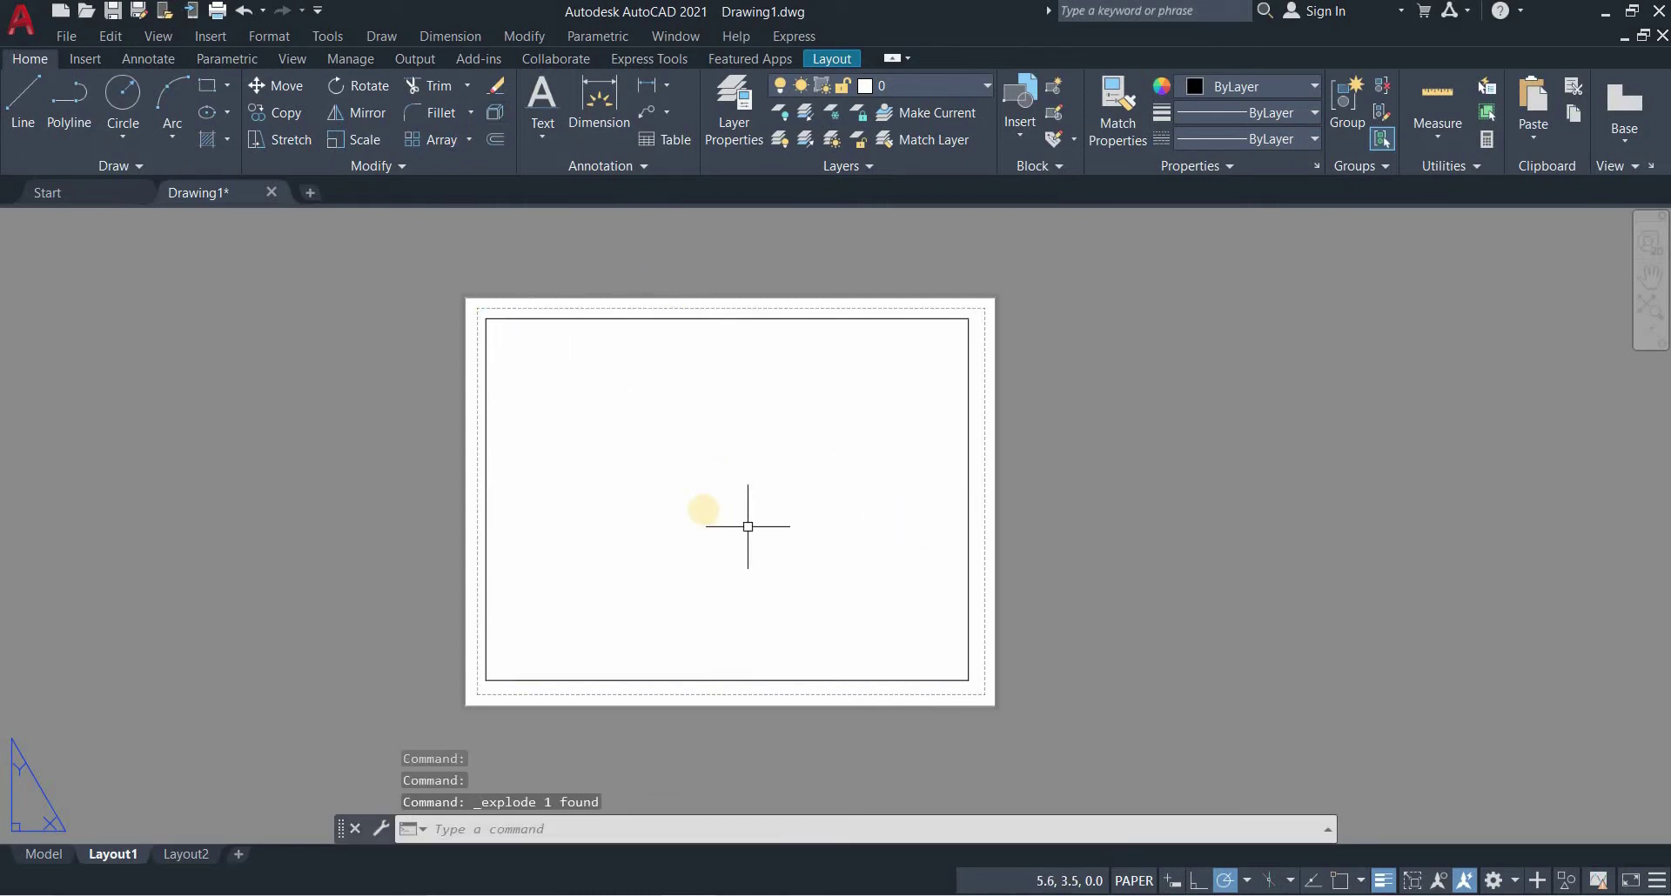
middle_drag(748, 526, 707, 512)
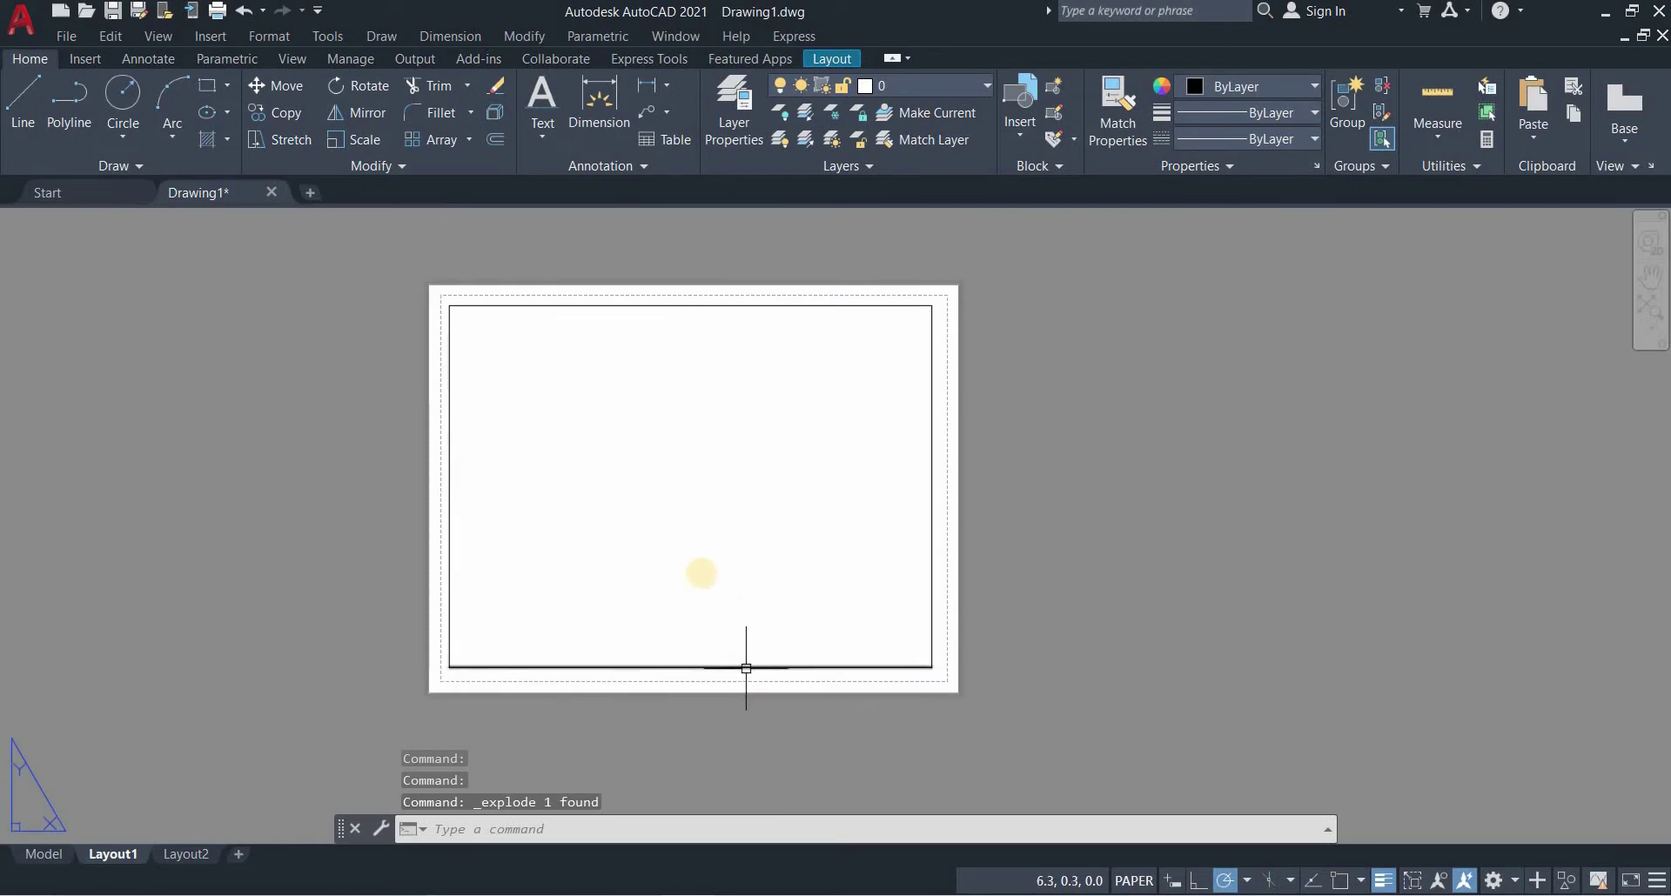
mouse_move(739, 578)
middle_down()
mouse_move(701, 566)
mouse_move(763, 600)
middle_up()
scroll(708, 563, up, 2)
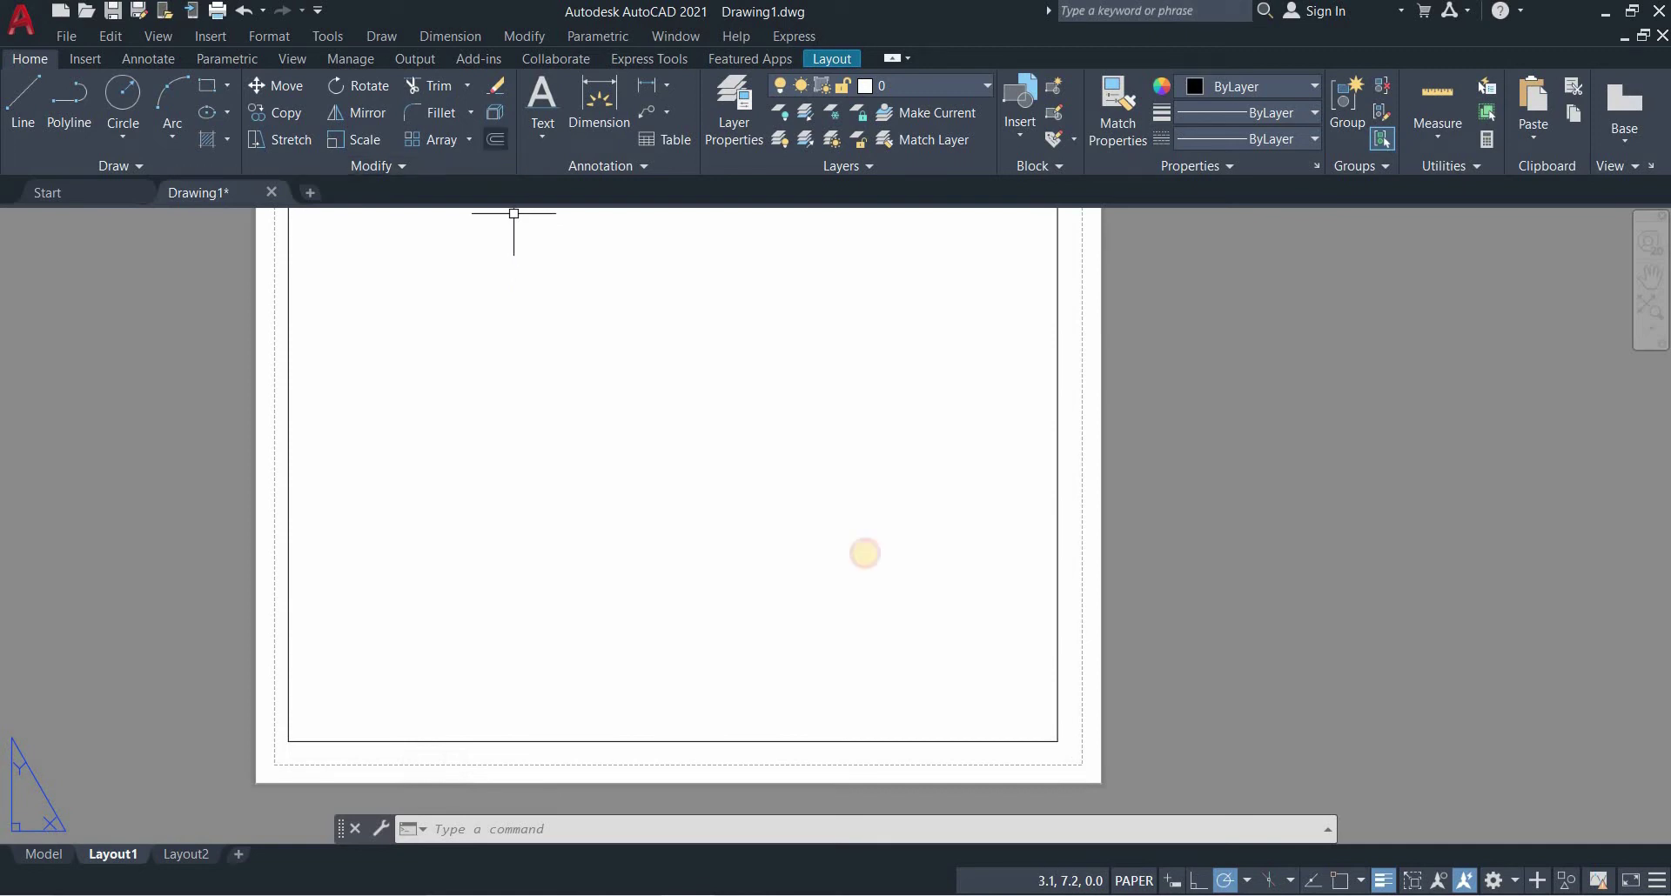
Offset the right border line 5 units to the left
click(495, 139)
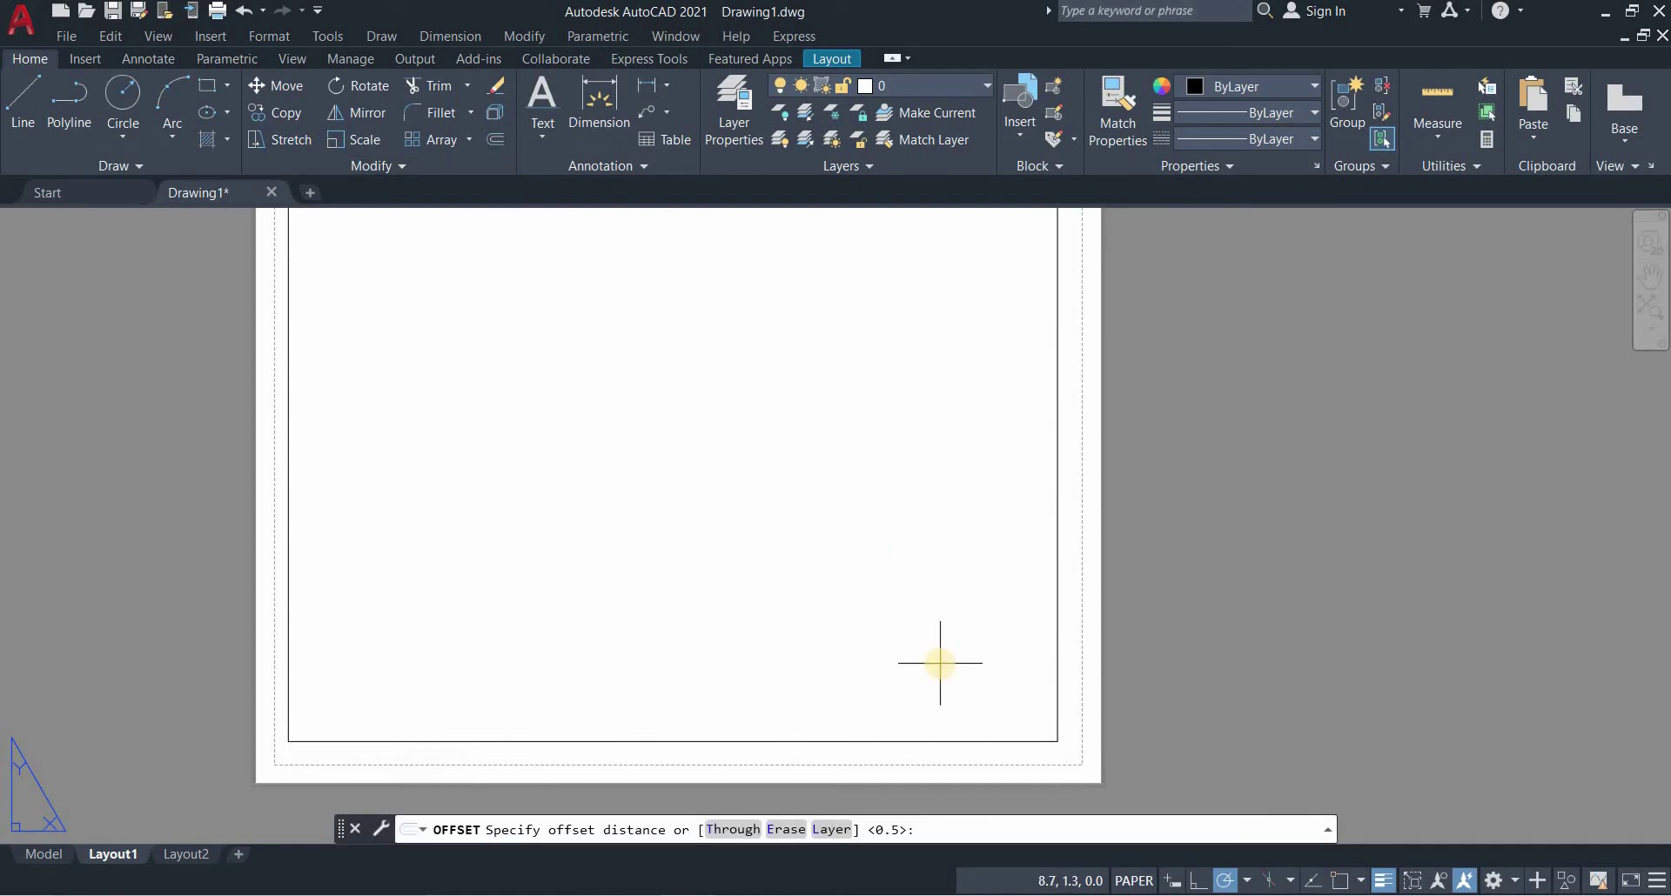
text(5)
key(Return)
click(1055, 642)
click(1045, 644)
Offset by 1: bottom border upward, the new divider rightward, right border leftward
key(Return)
key(Return)
text(1)
key(Return)
click(959, 741)
click(924, 634)
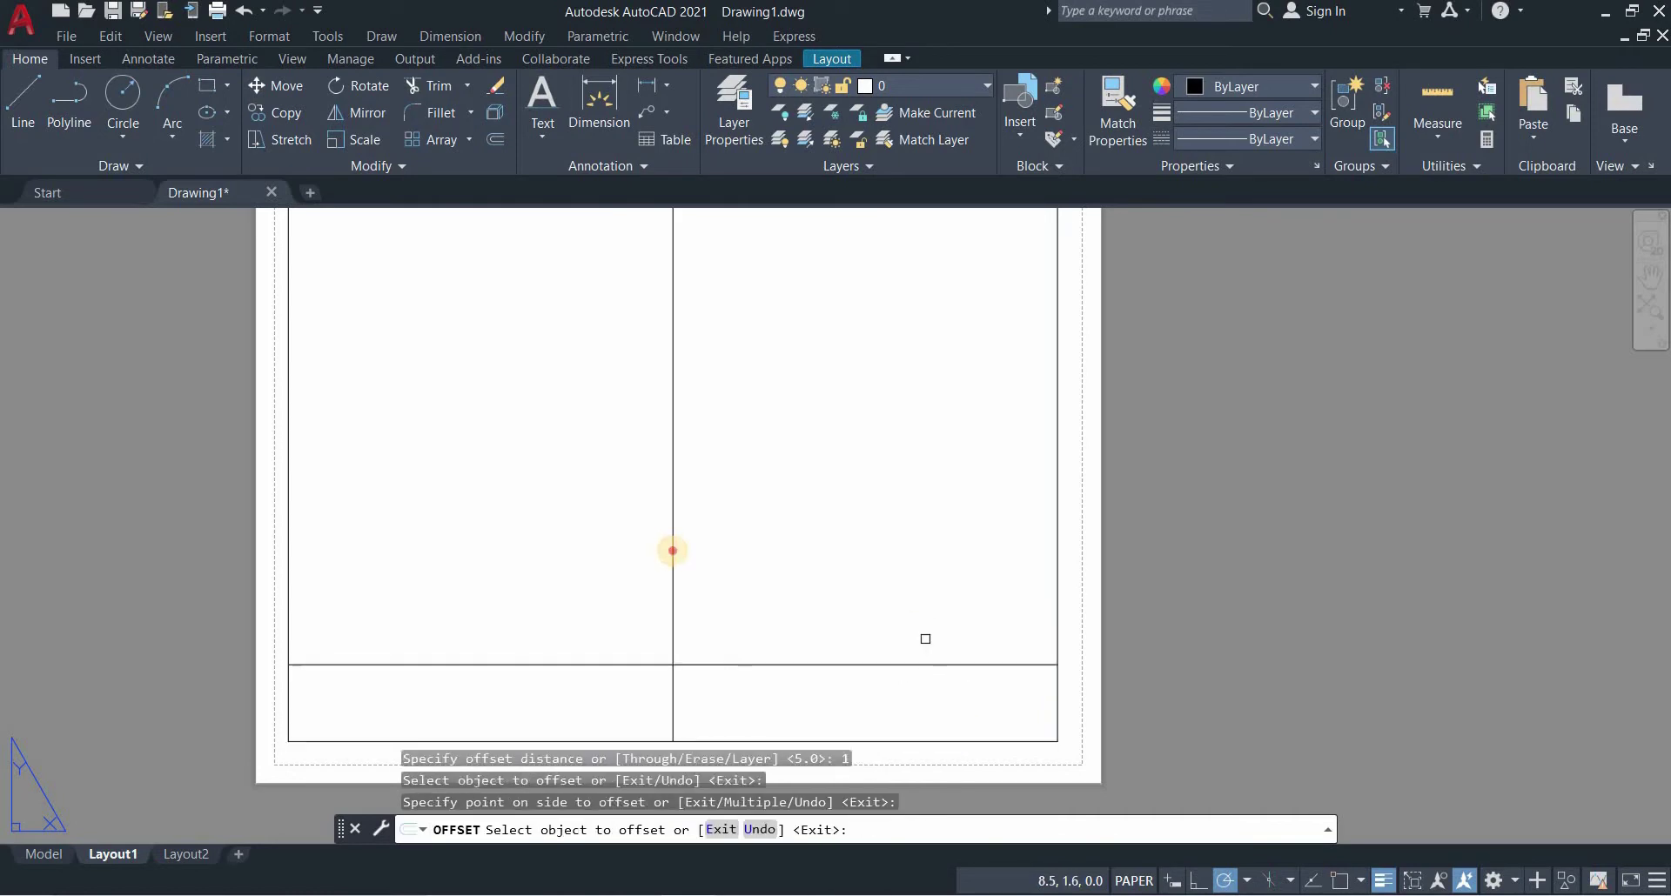
click(672, 550)
click(739, 548)
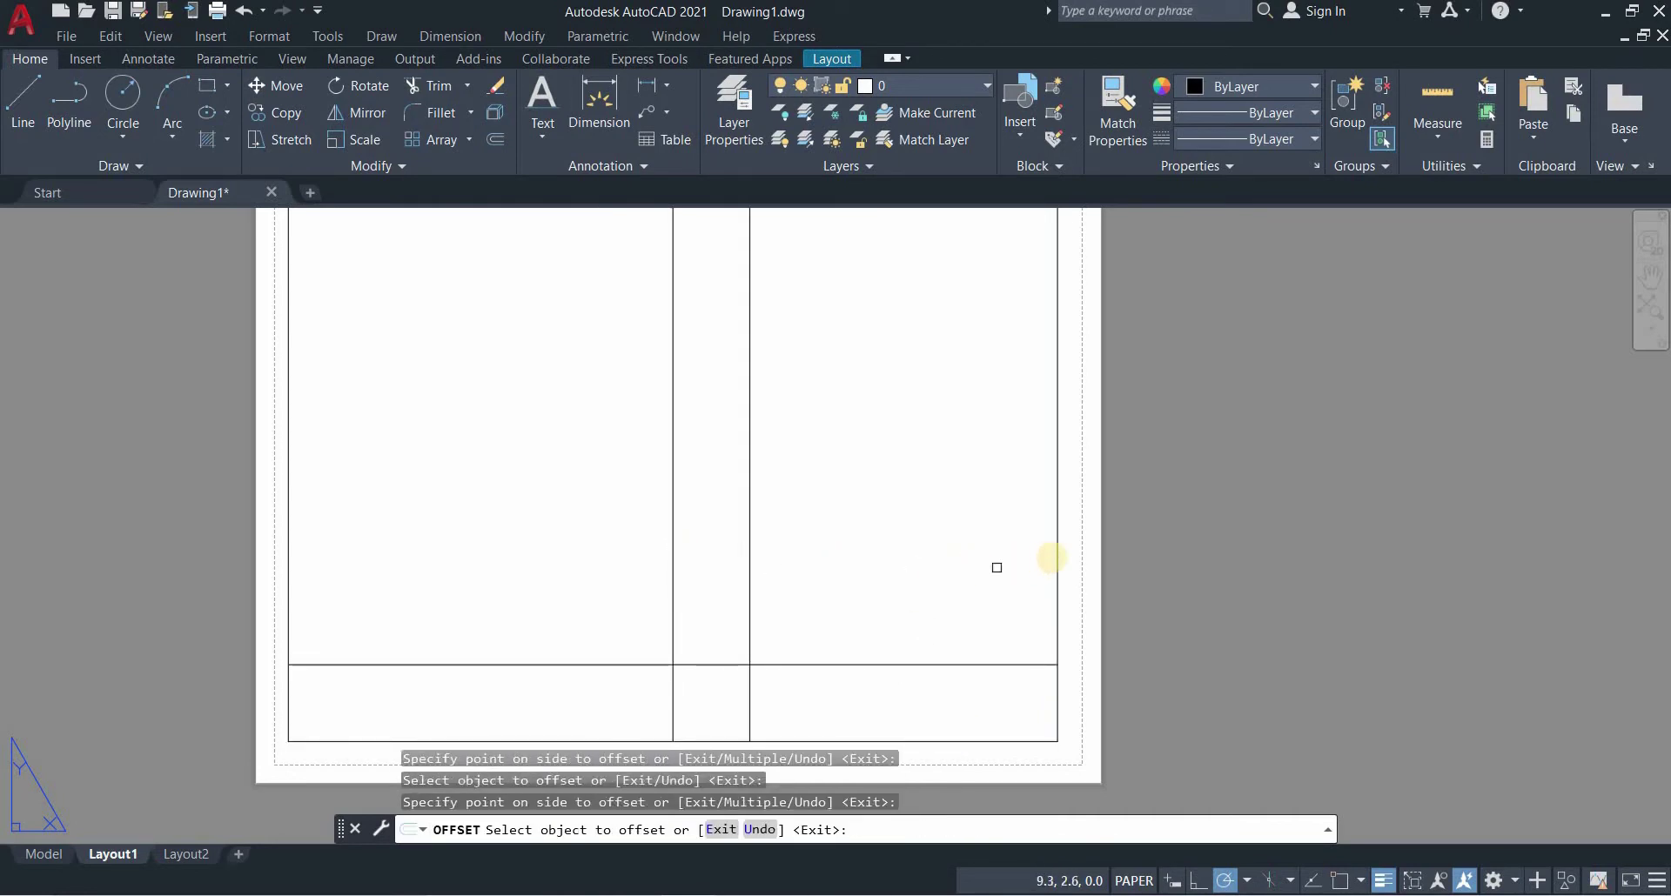
click(1054, 557)
click(957, 544)
key(Return)
Offset the title block's top line down 0.5 to split it in half
key(Return)
text(.5)
key(Return)
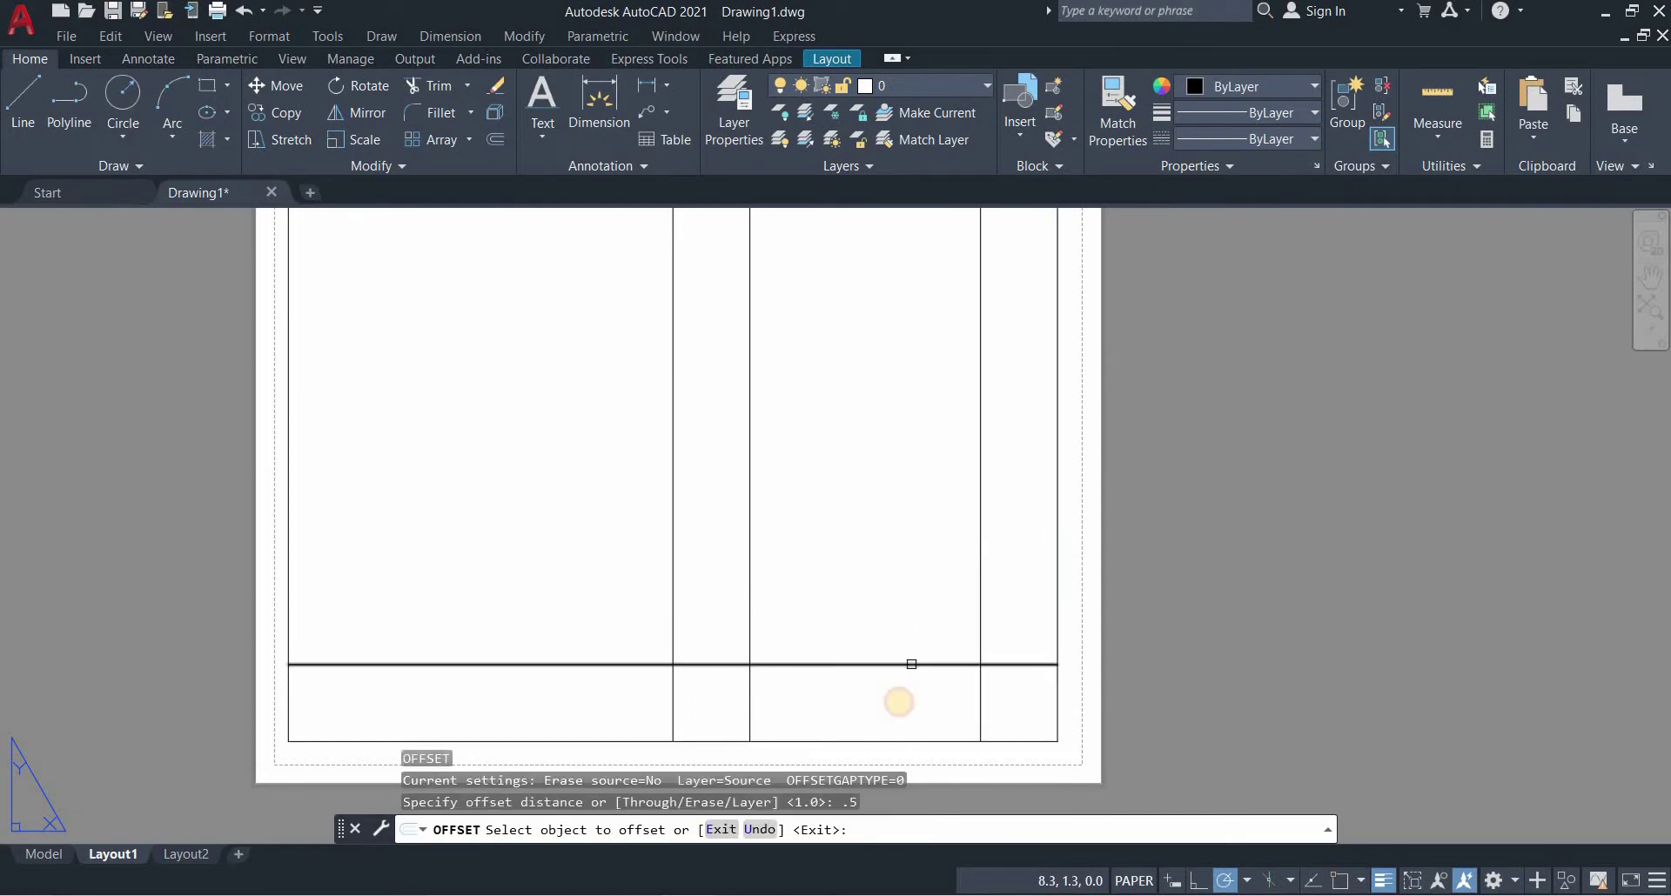
click(910, 664)
click(896, 692)
Start TRIM with a fence across the vertical lines above the title block
key(Return)
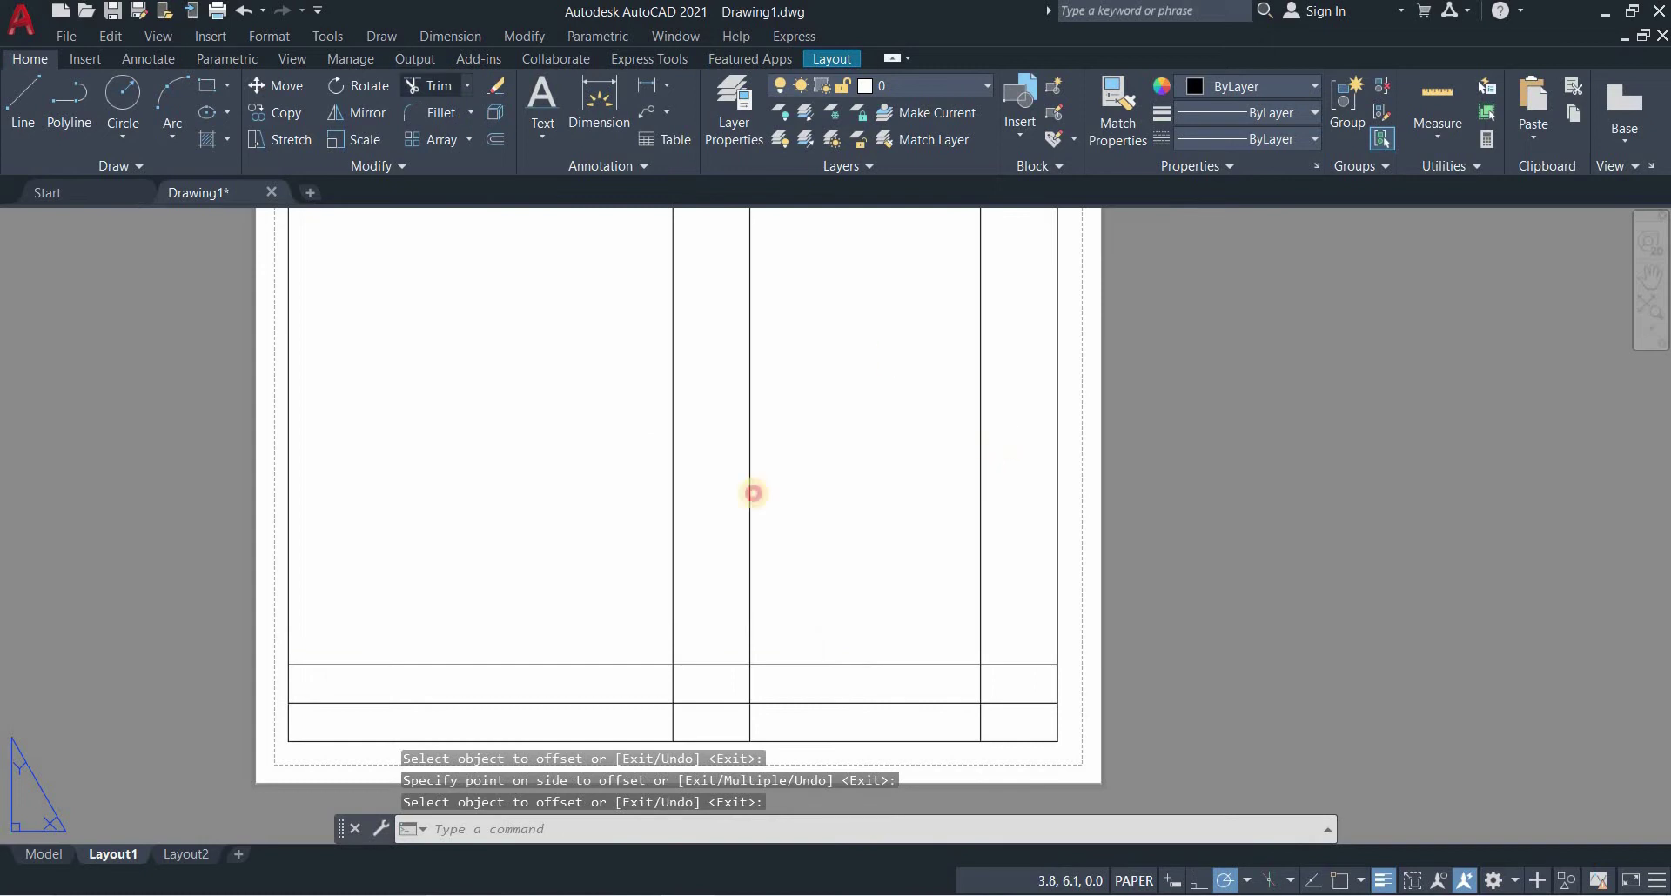
text(tr)
key(Return)
click(1000, 470)
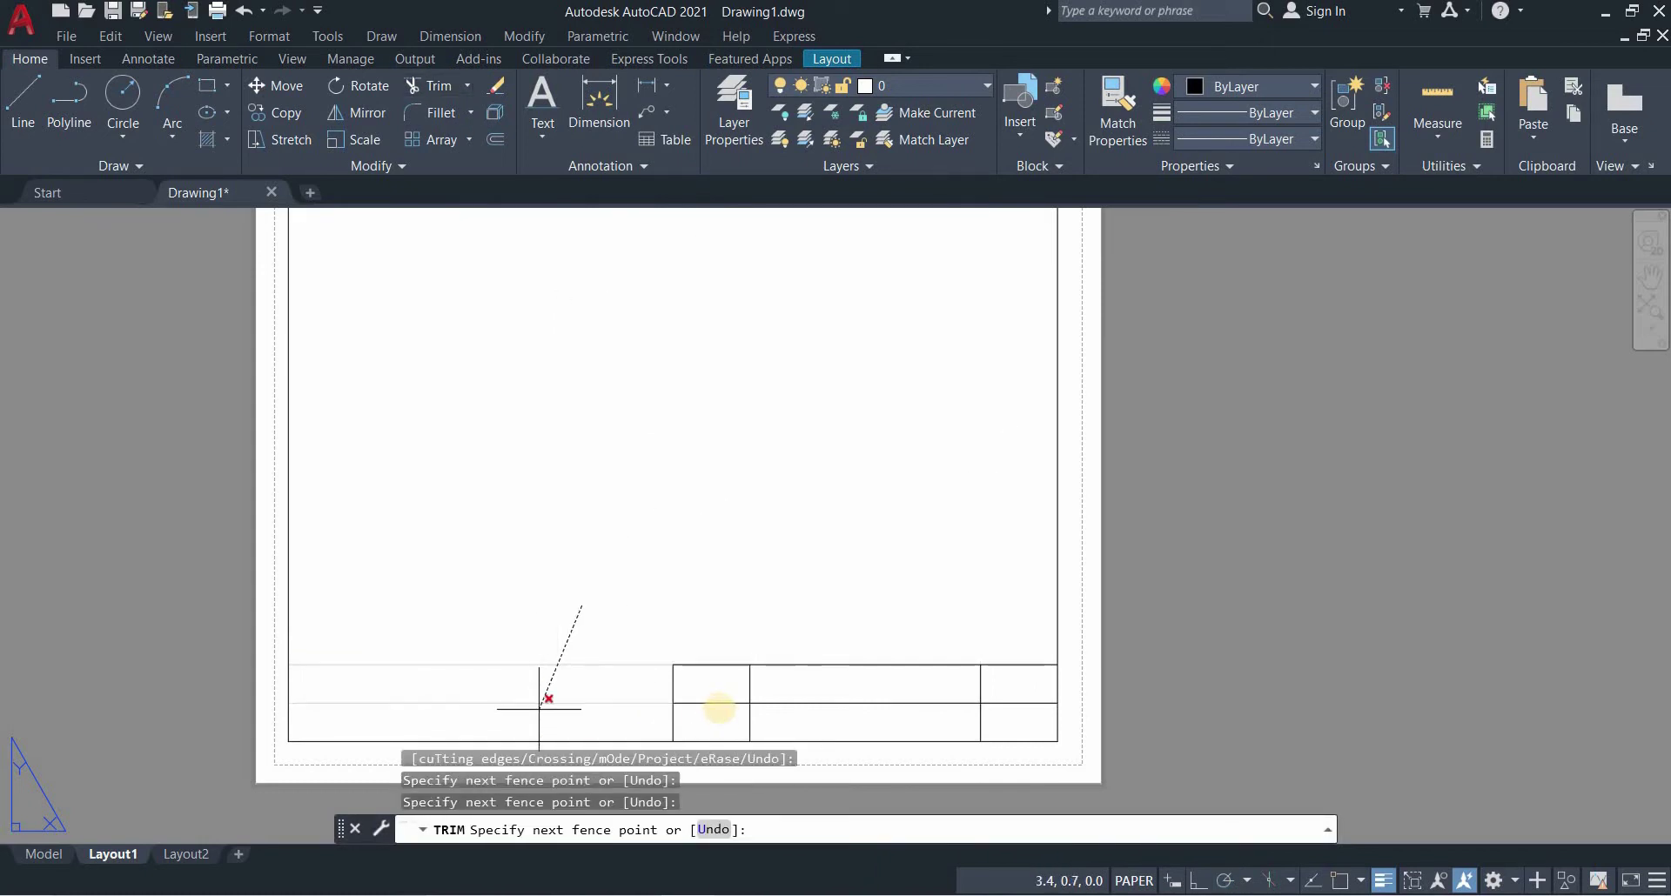
Trim the top of the right title-block line and center the view on the title block
key(Return)
click(978, 690)
key(Return)
key(Return)
middle_drag(872, 720, 838, 585)
scroll(829, 585, up, 4)
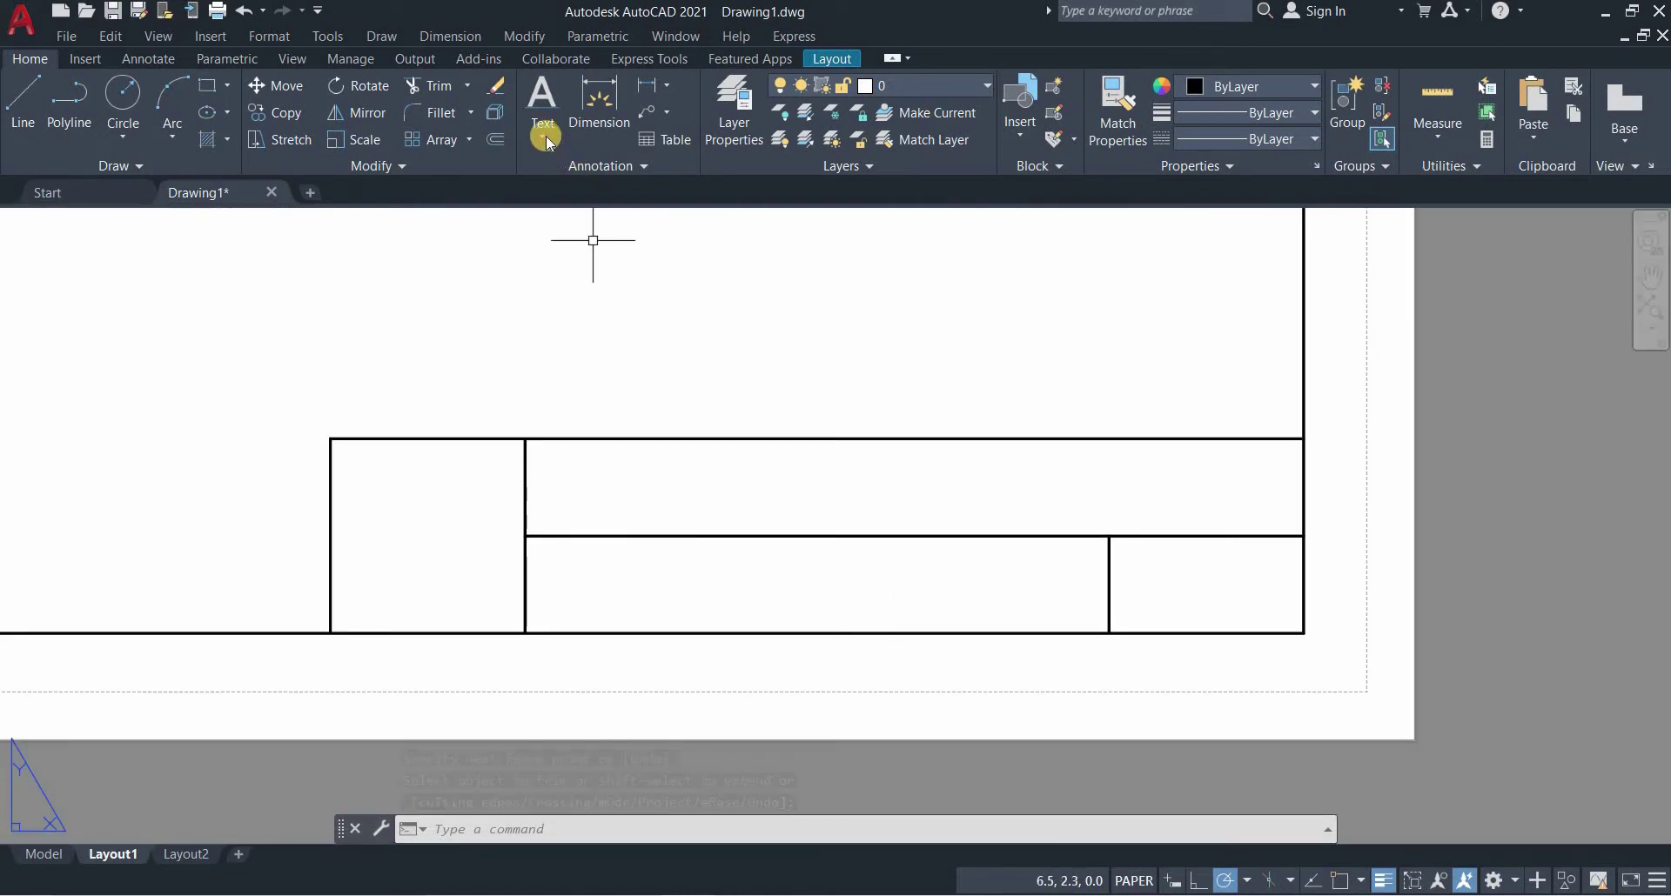
click(541, 132)
Place single-line labels NAME:, DRAWING NAME: and DATE: in the title block cells at default height
click(567, 221)
scroll(559, 461, up, 2)
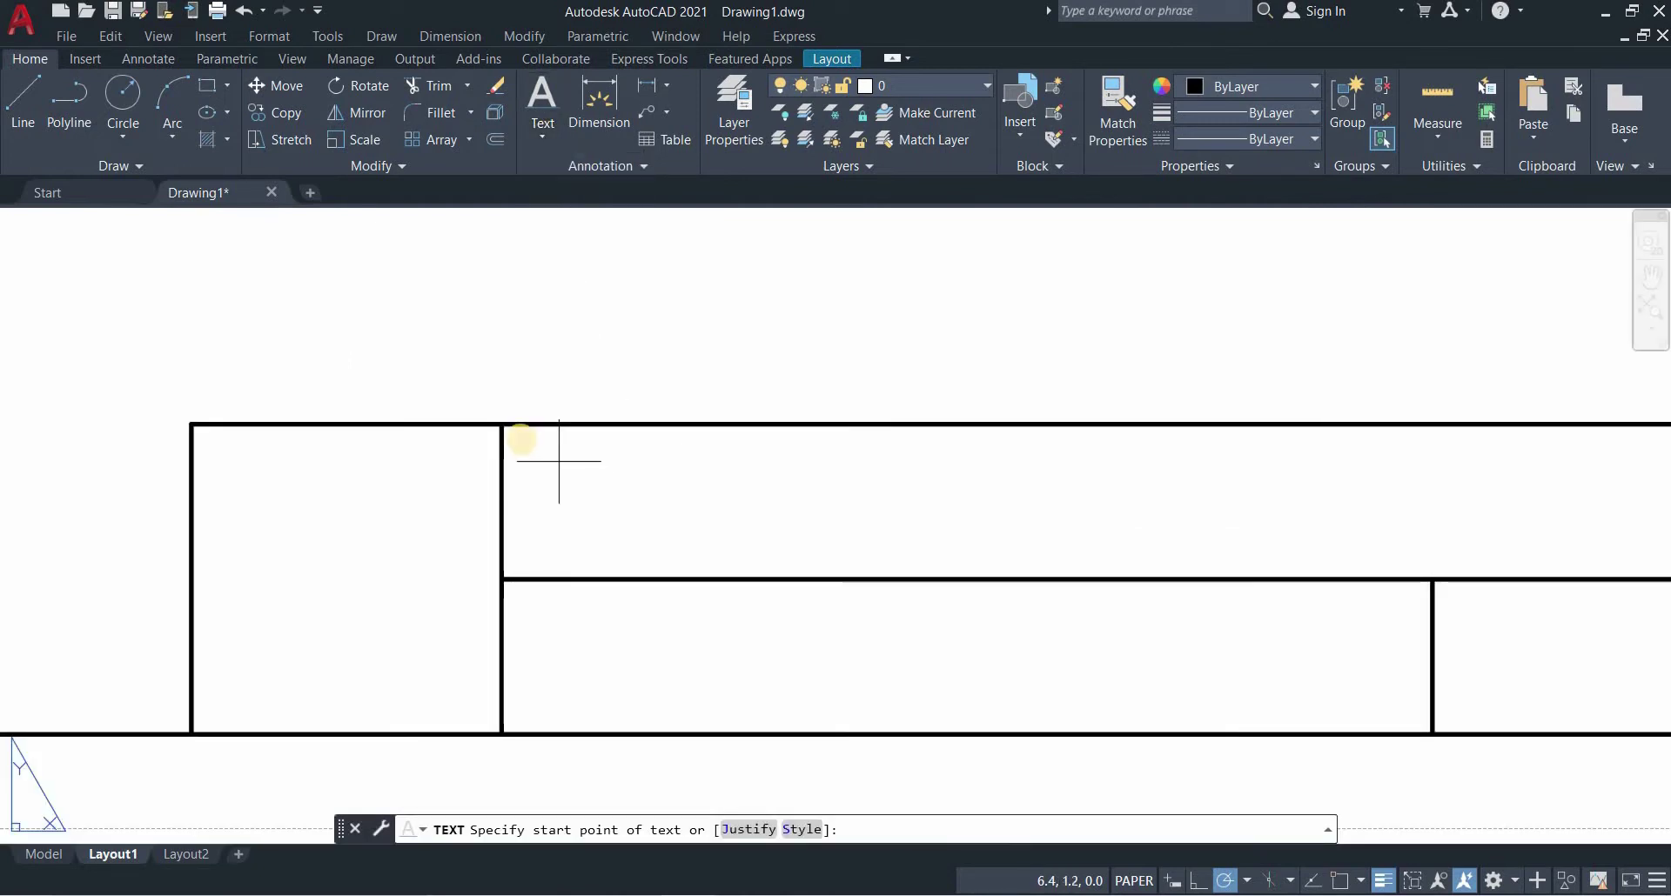
click(516, 442)
key(Return)
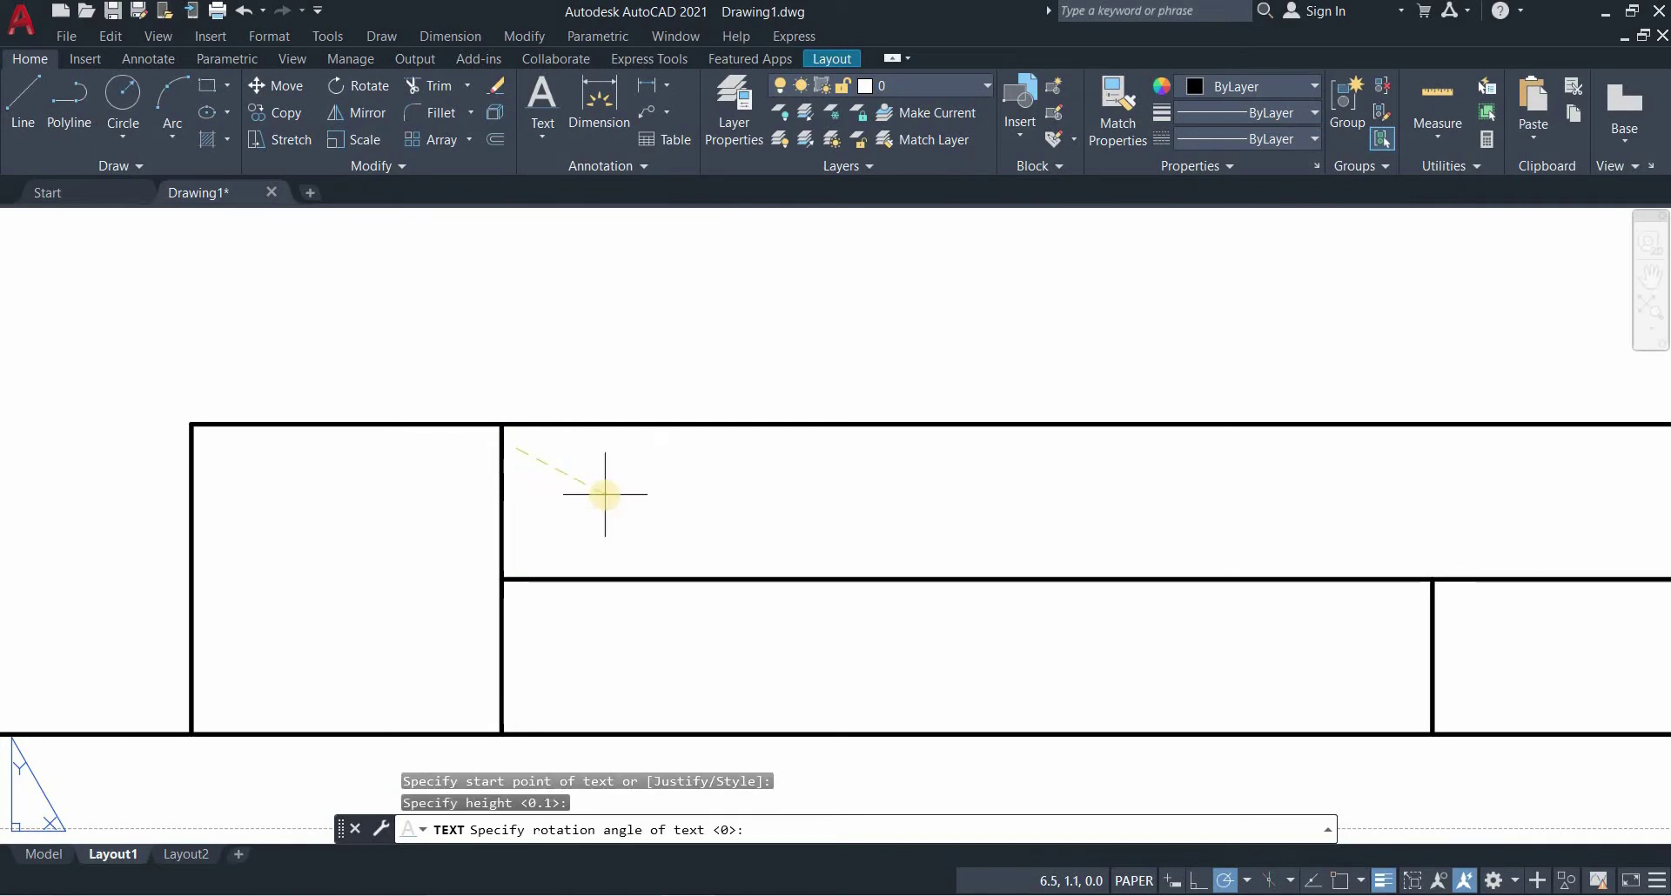
key(Return)
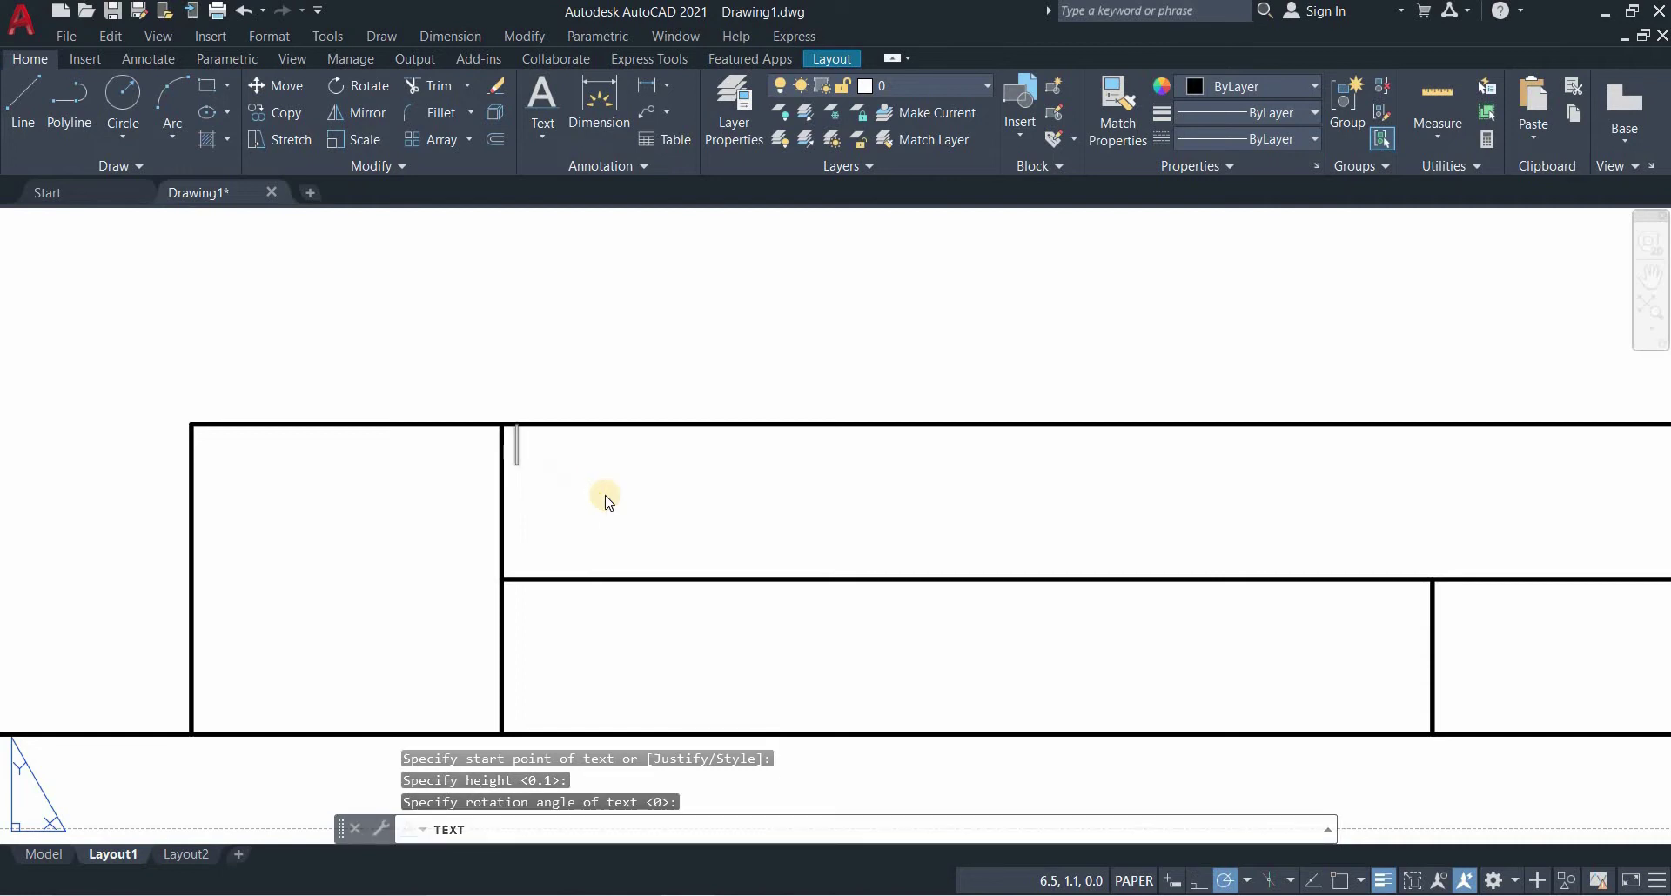
text(NAME:)
click(522, 604)
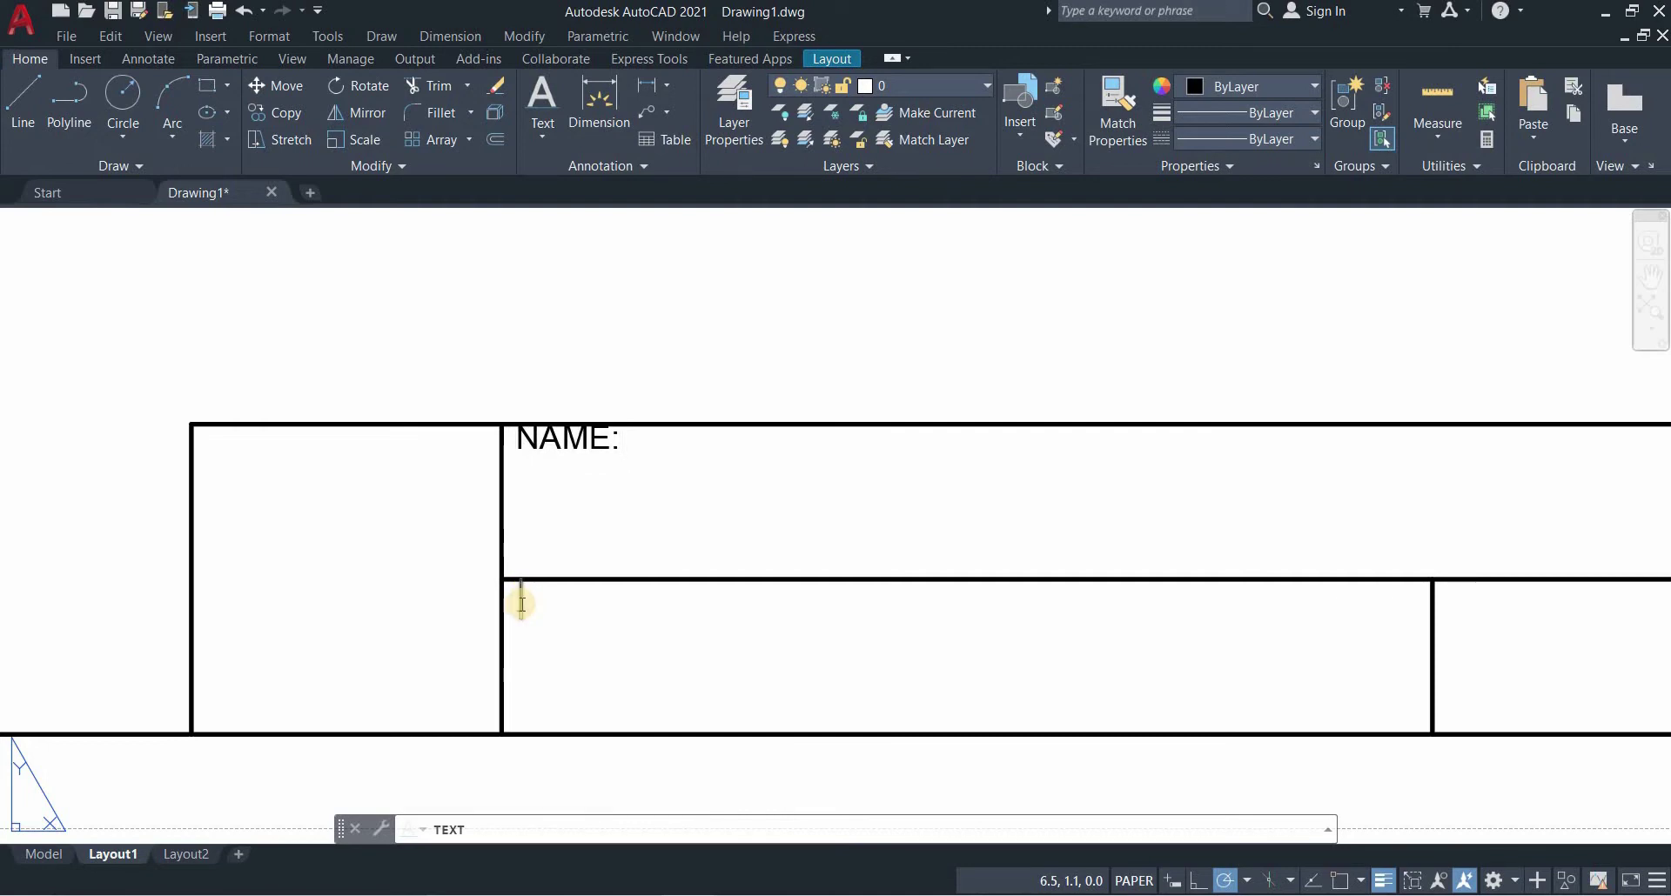
text(DRAWING )
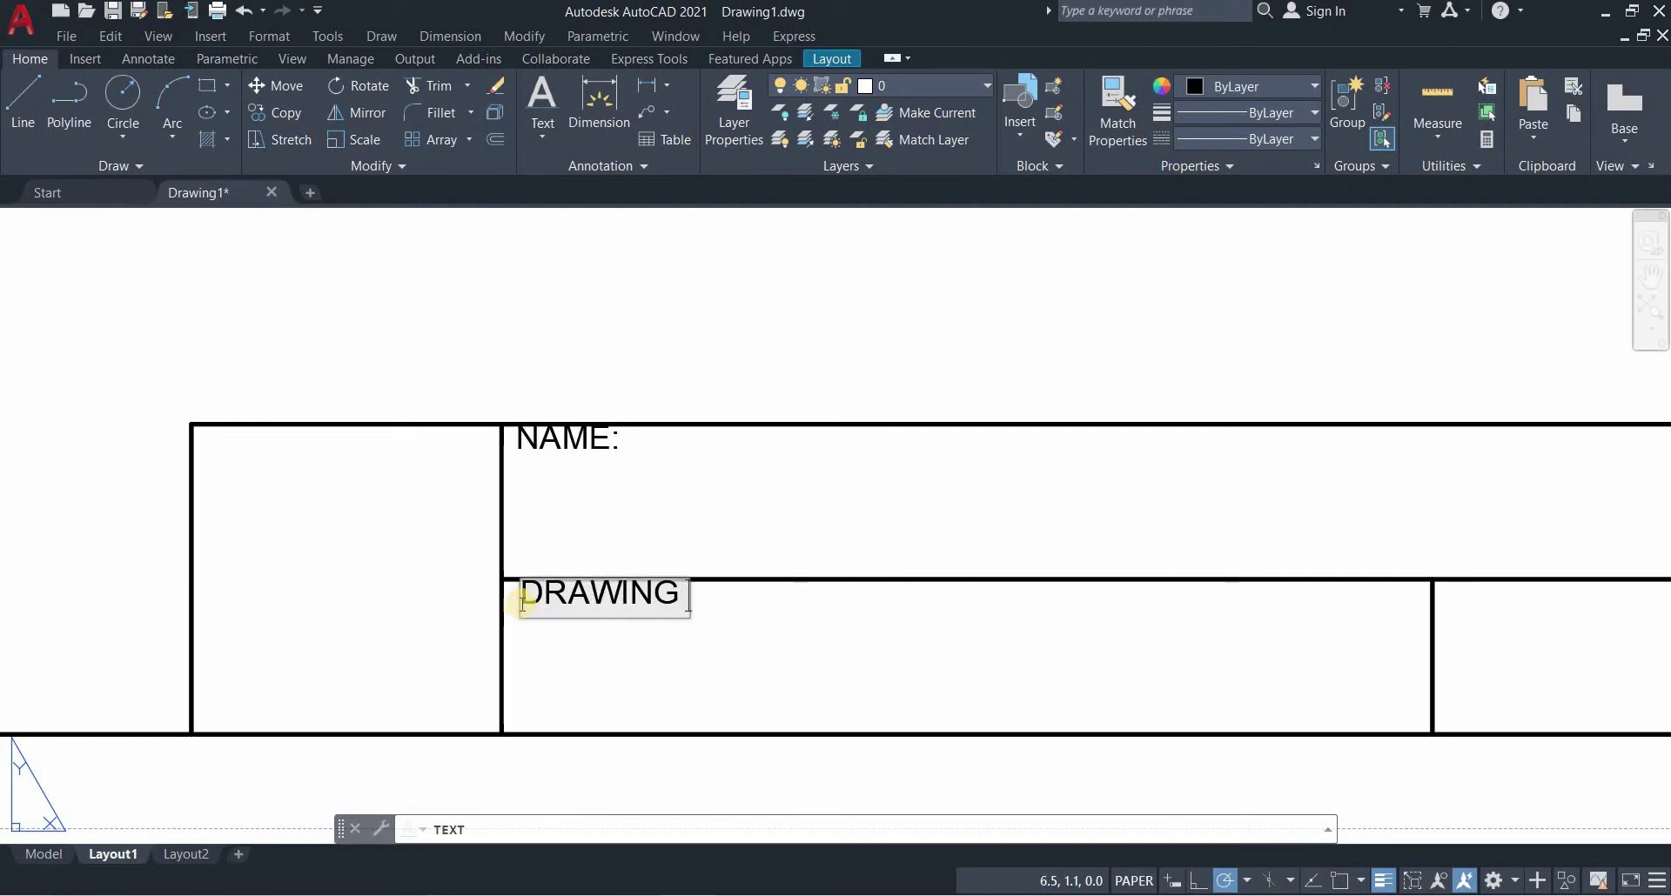
text(NAME:)
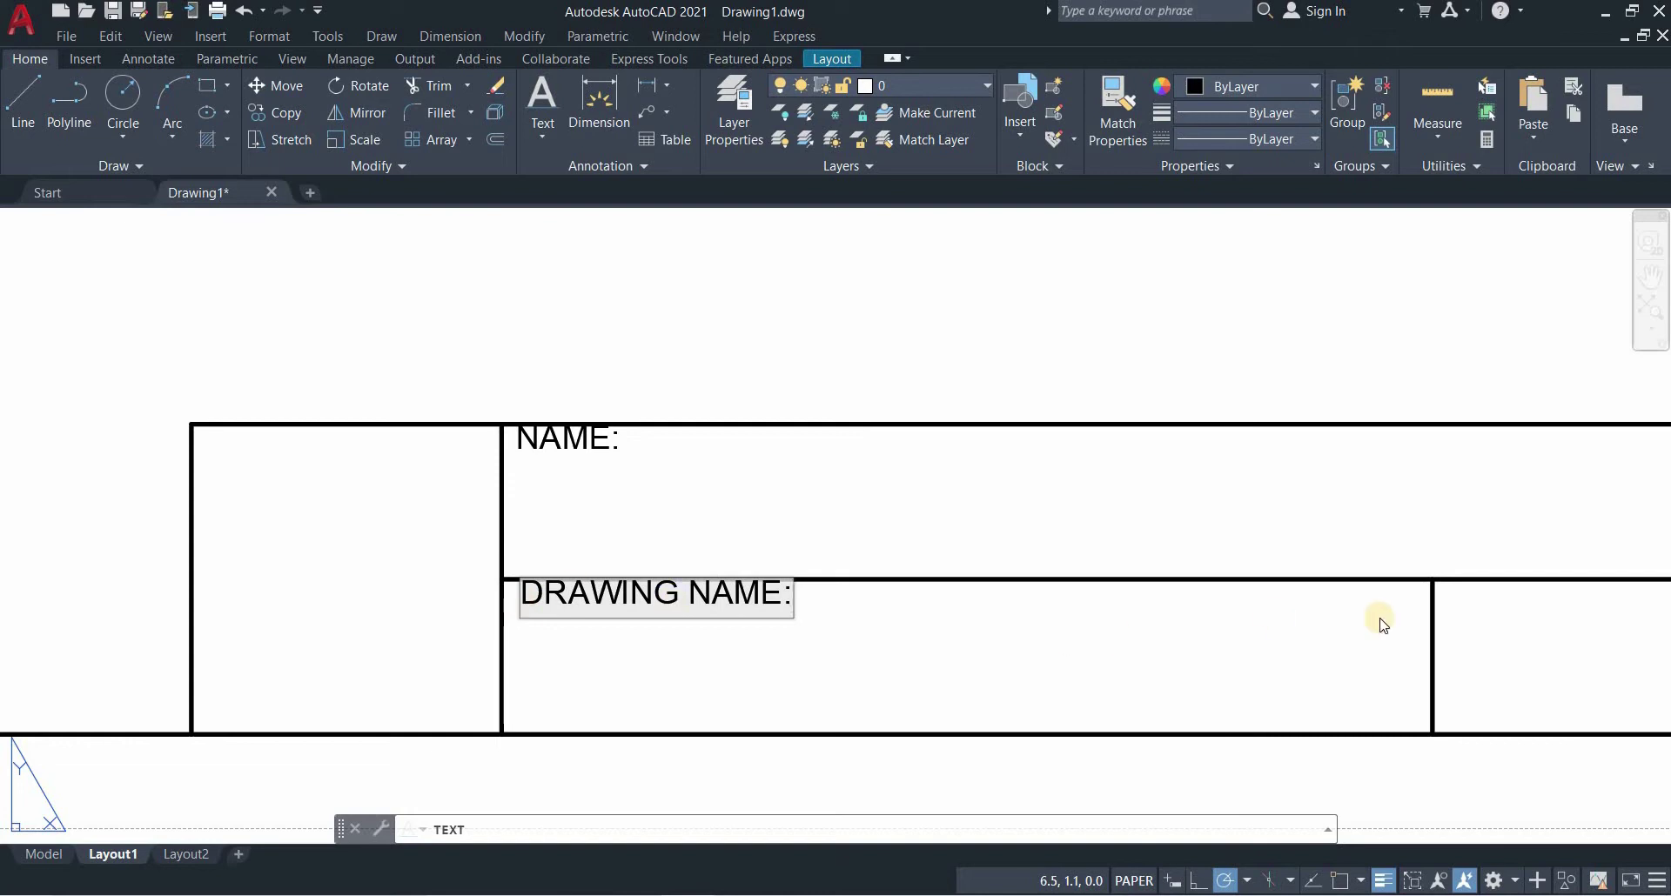
click(1455, 608)
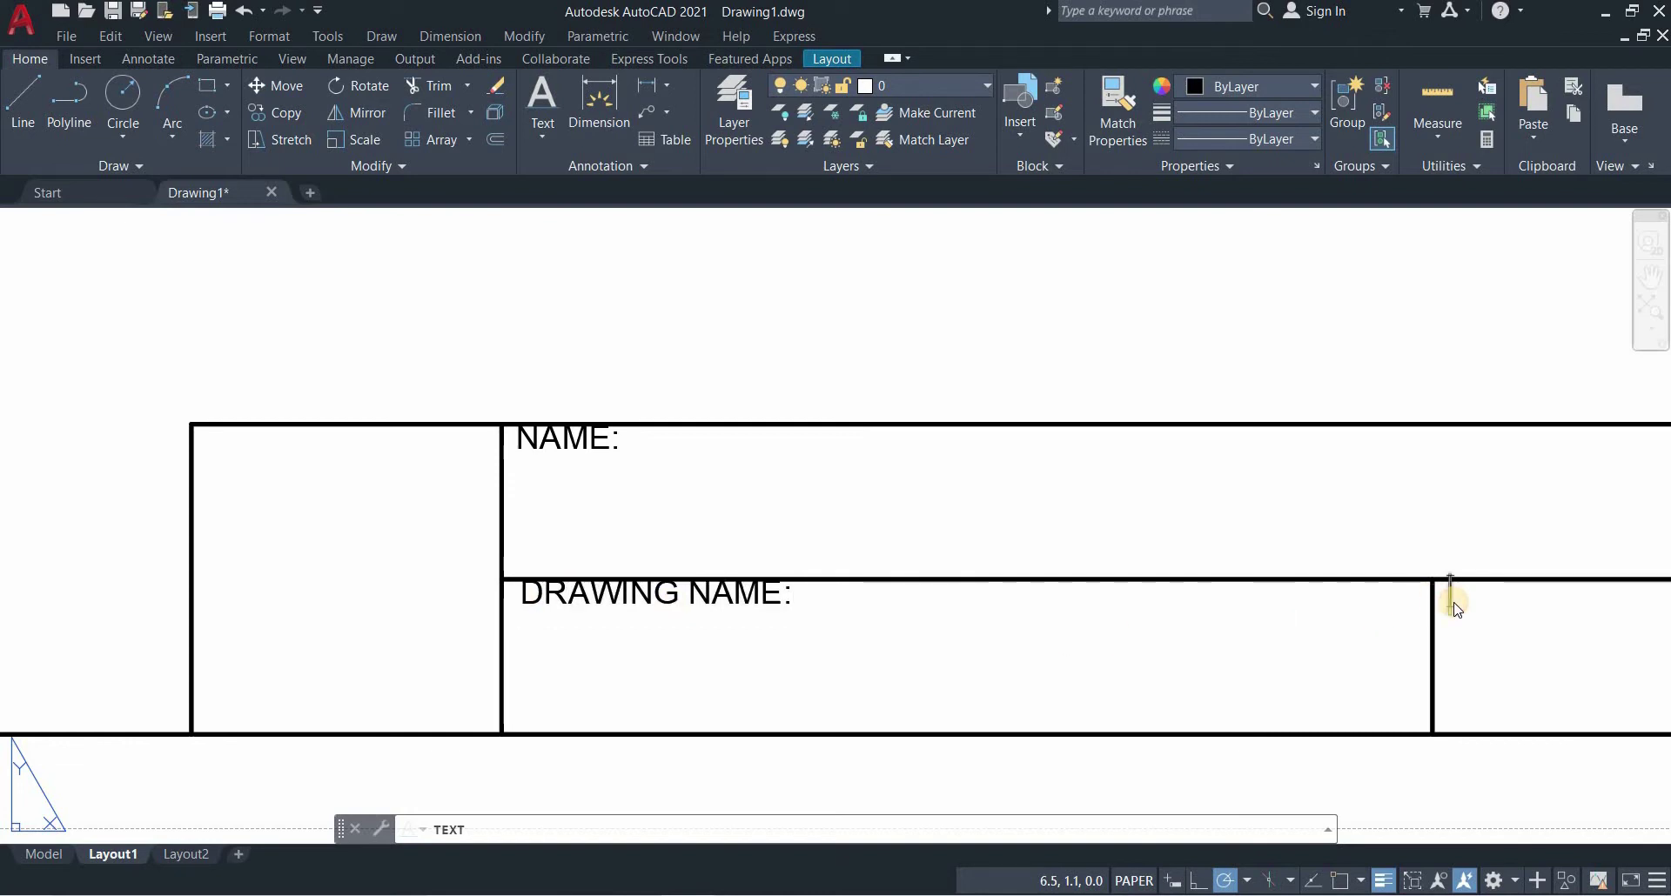
text(DATE:)
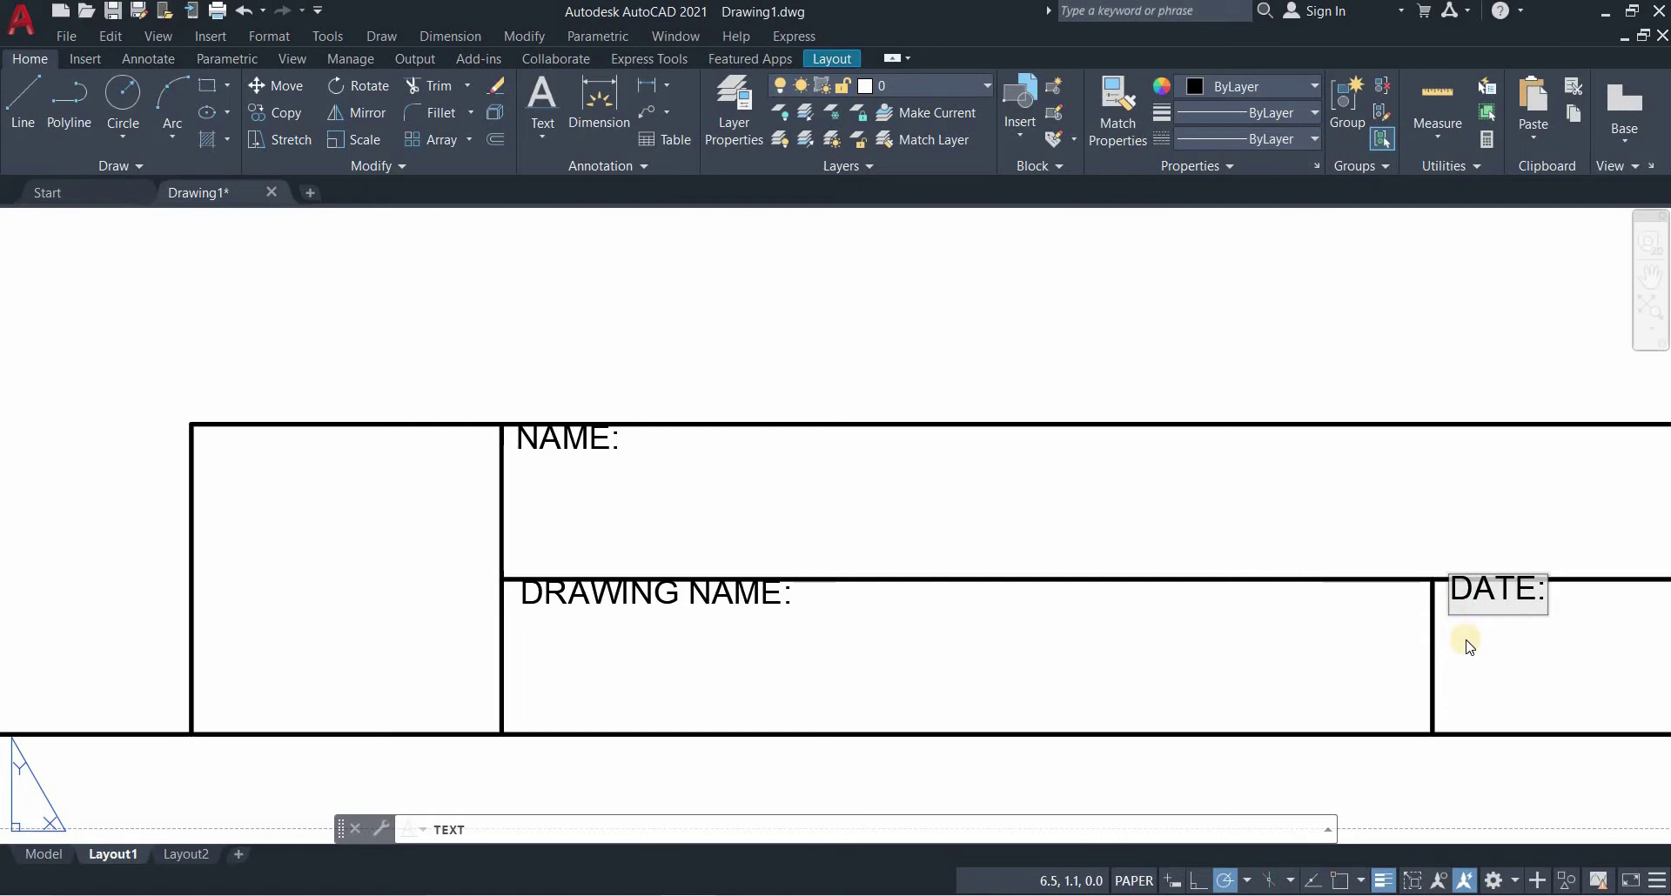
click(1466, 642)
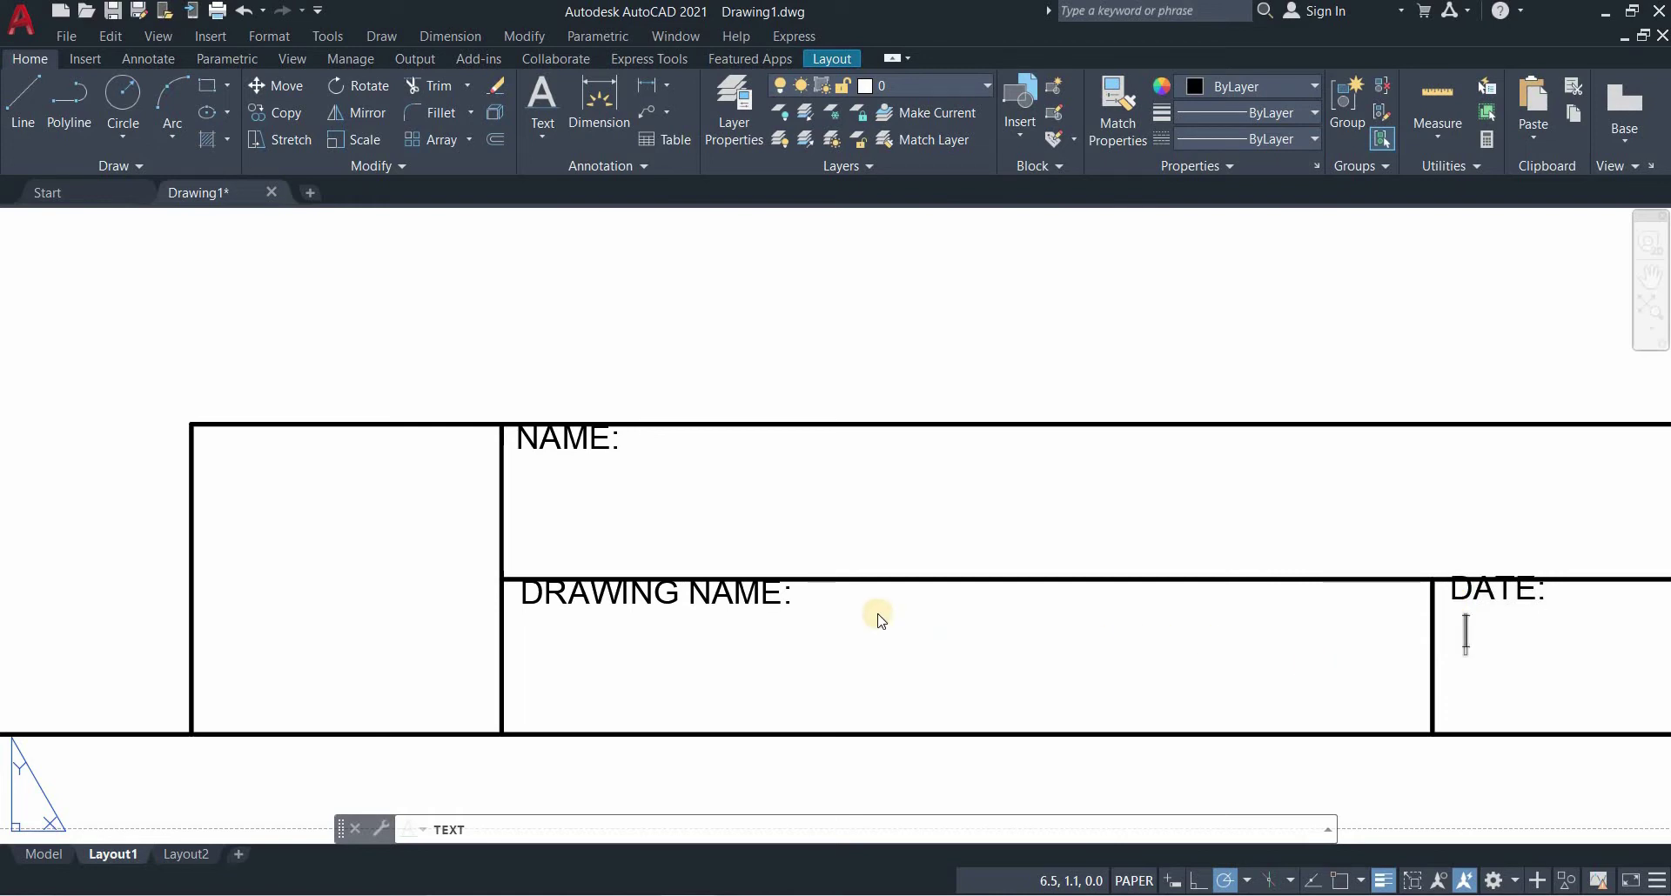
scroll(889, 616, down, 2)
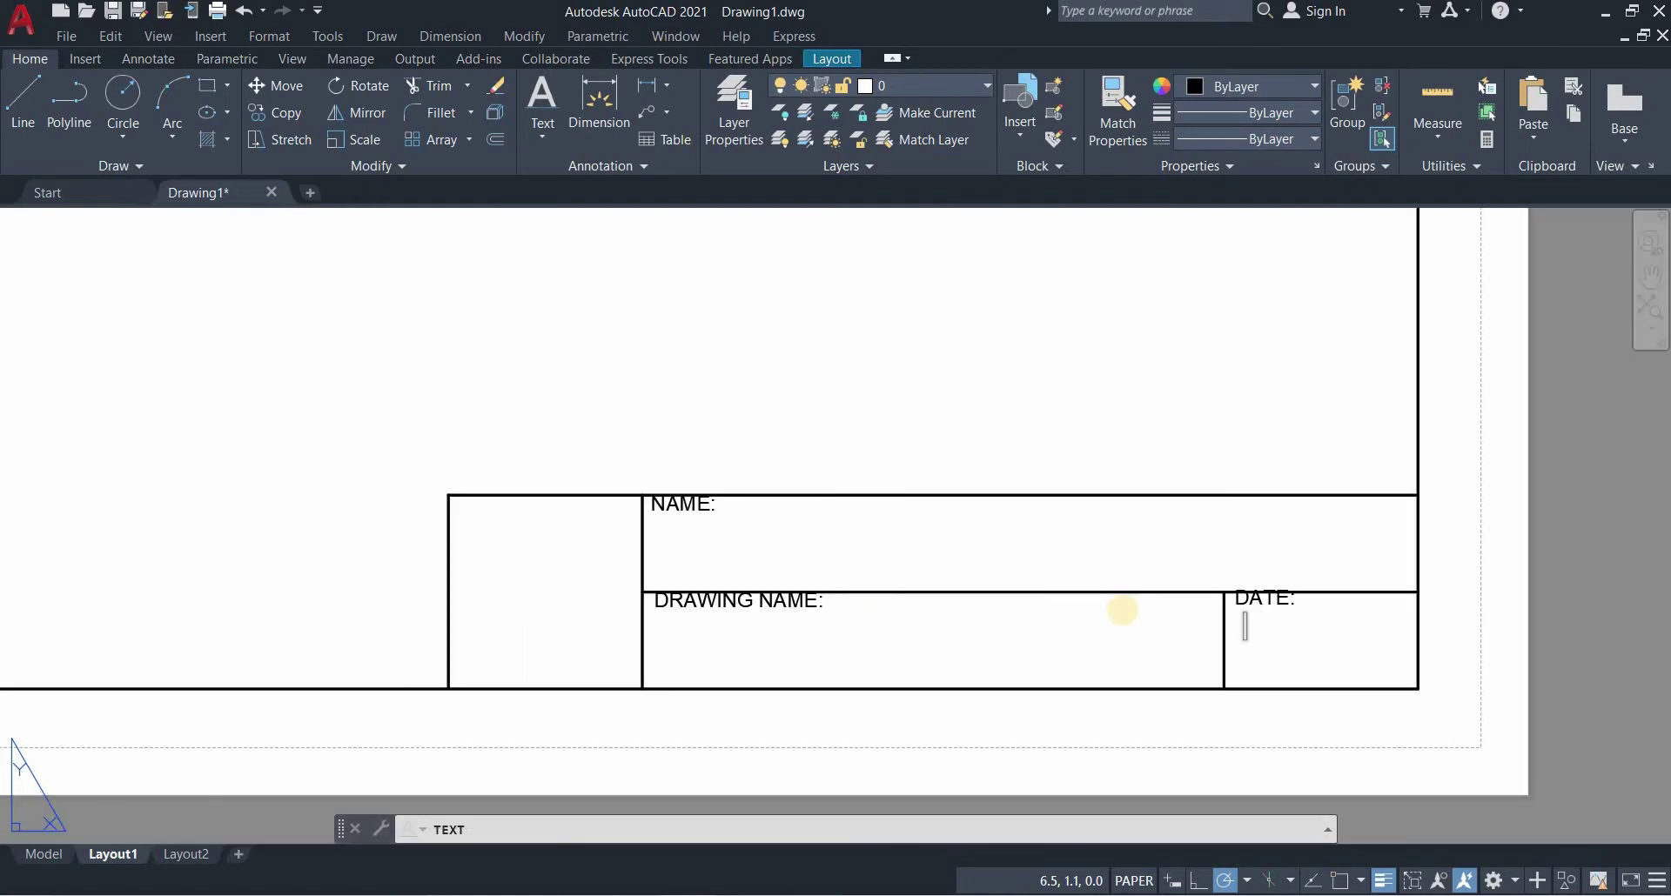
Move the NAME:, DRAWING NAME: and DATE: labels together within their boxes
key(Return)
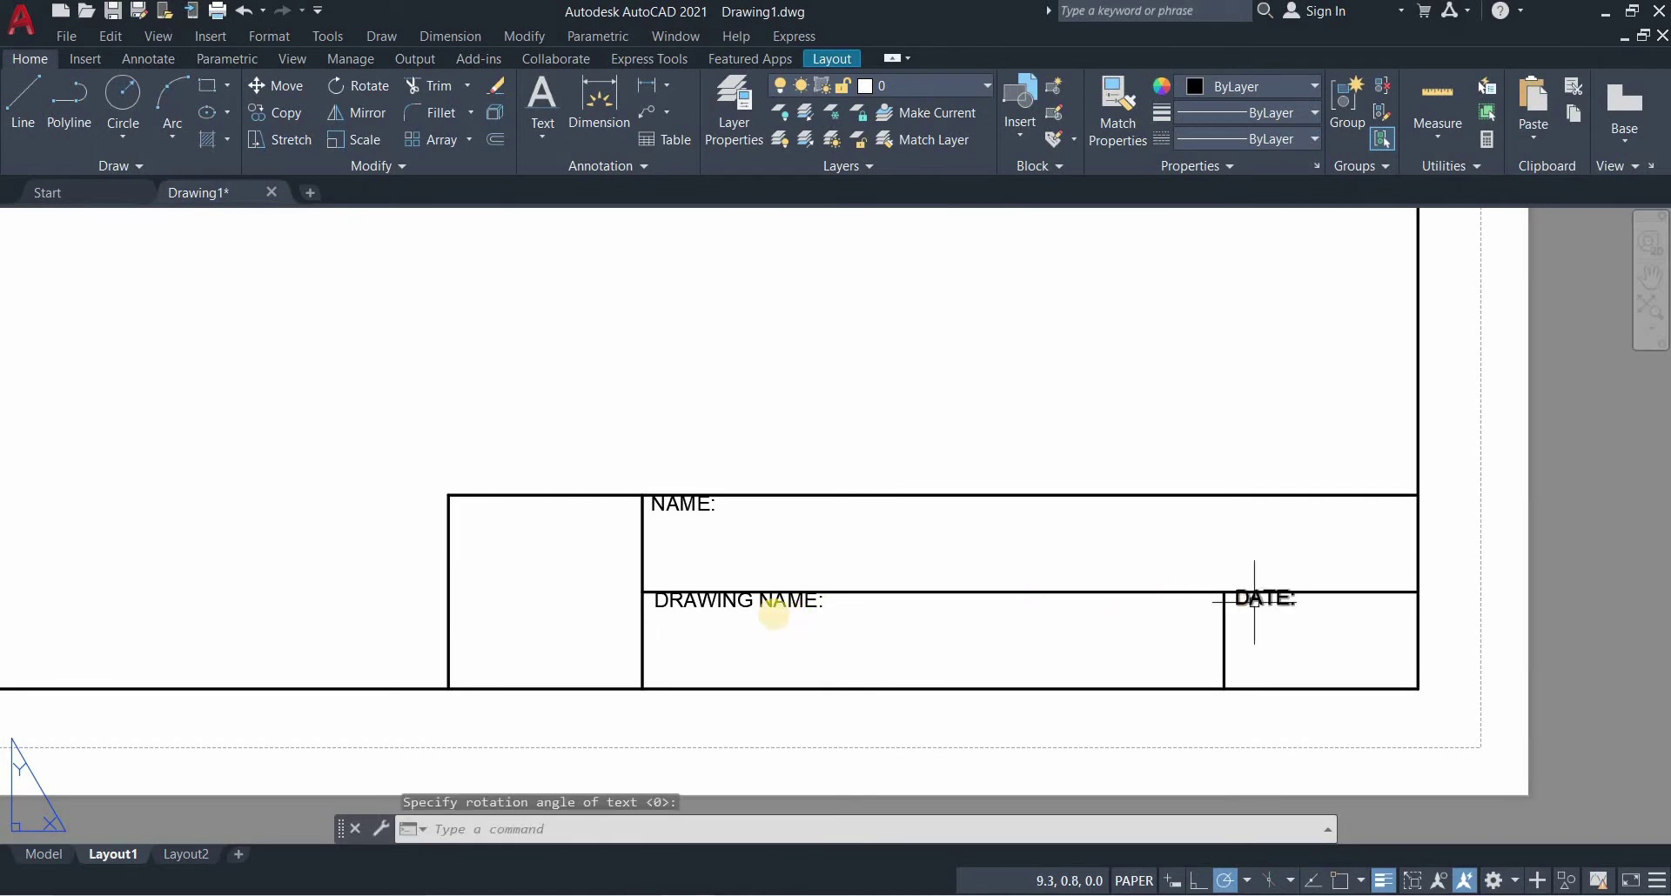
click(1253, 599)
click(767, 606)
click(687, 503)
text(m)
key(Return)
click(817, 363)
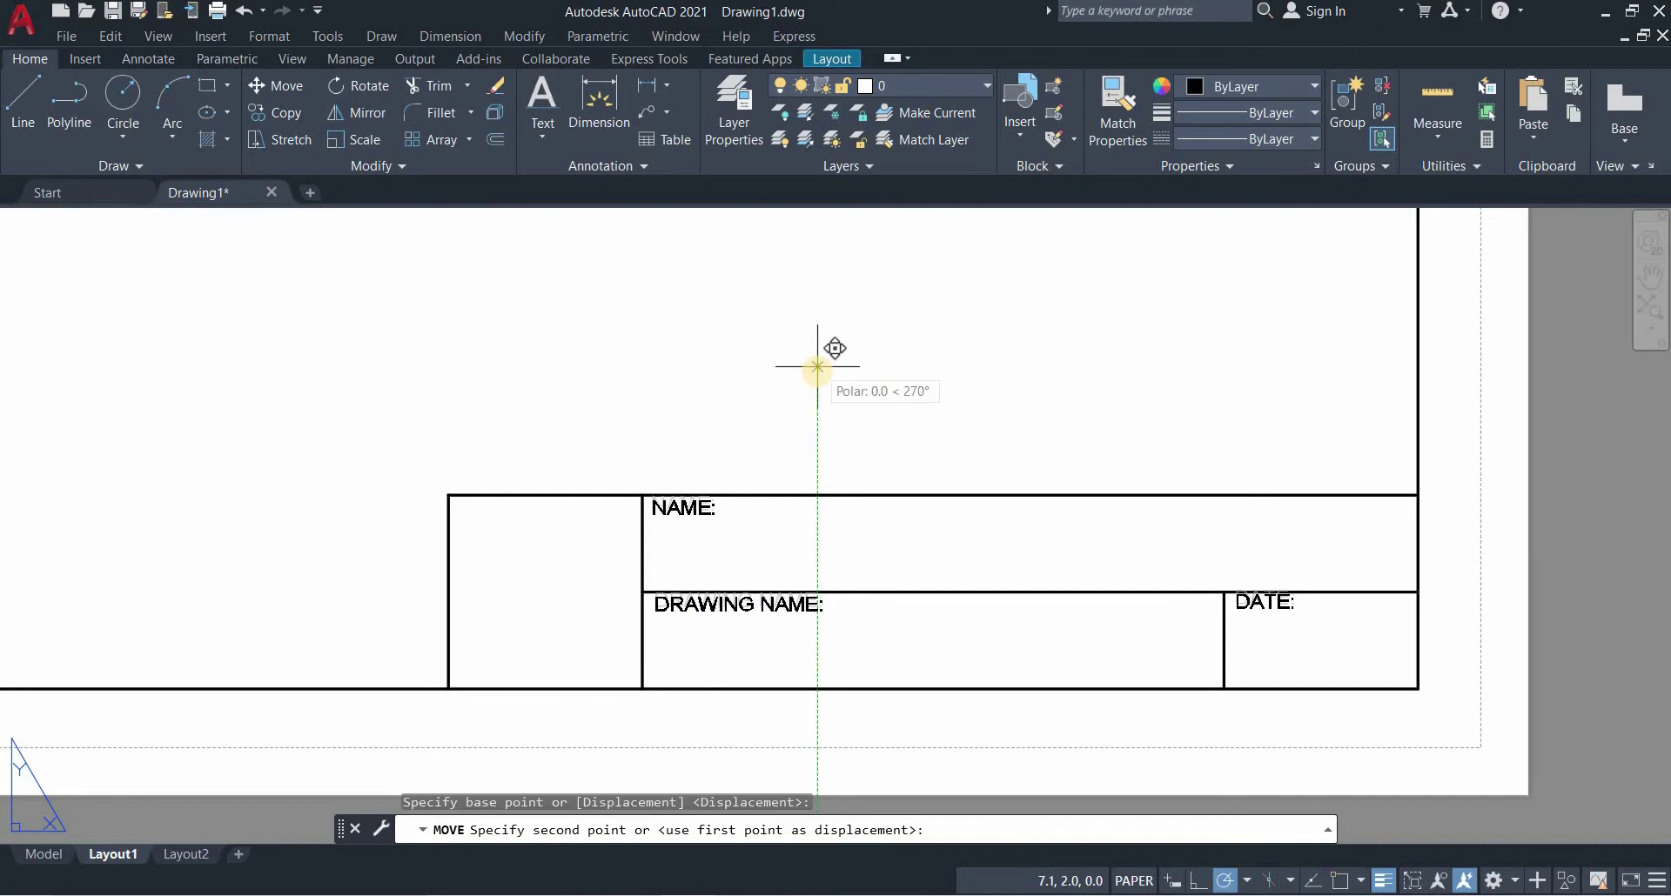
click(817, 365)
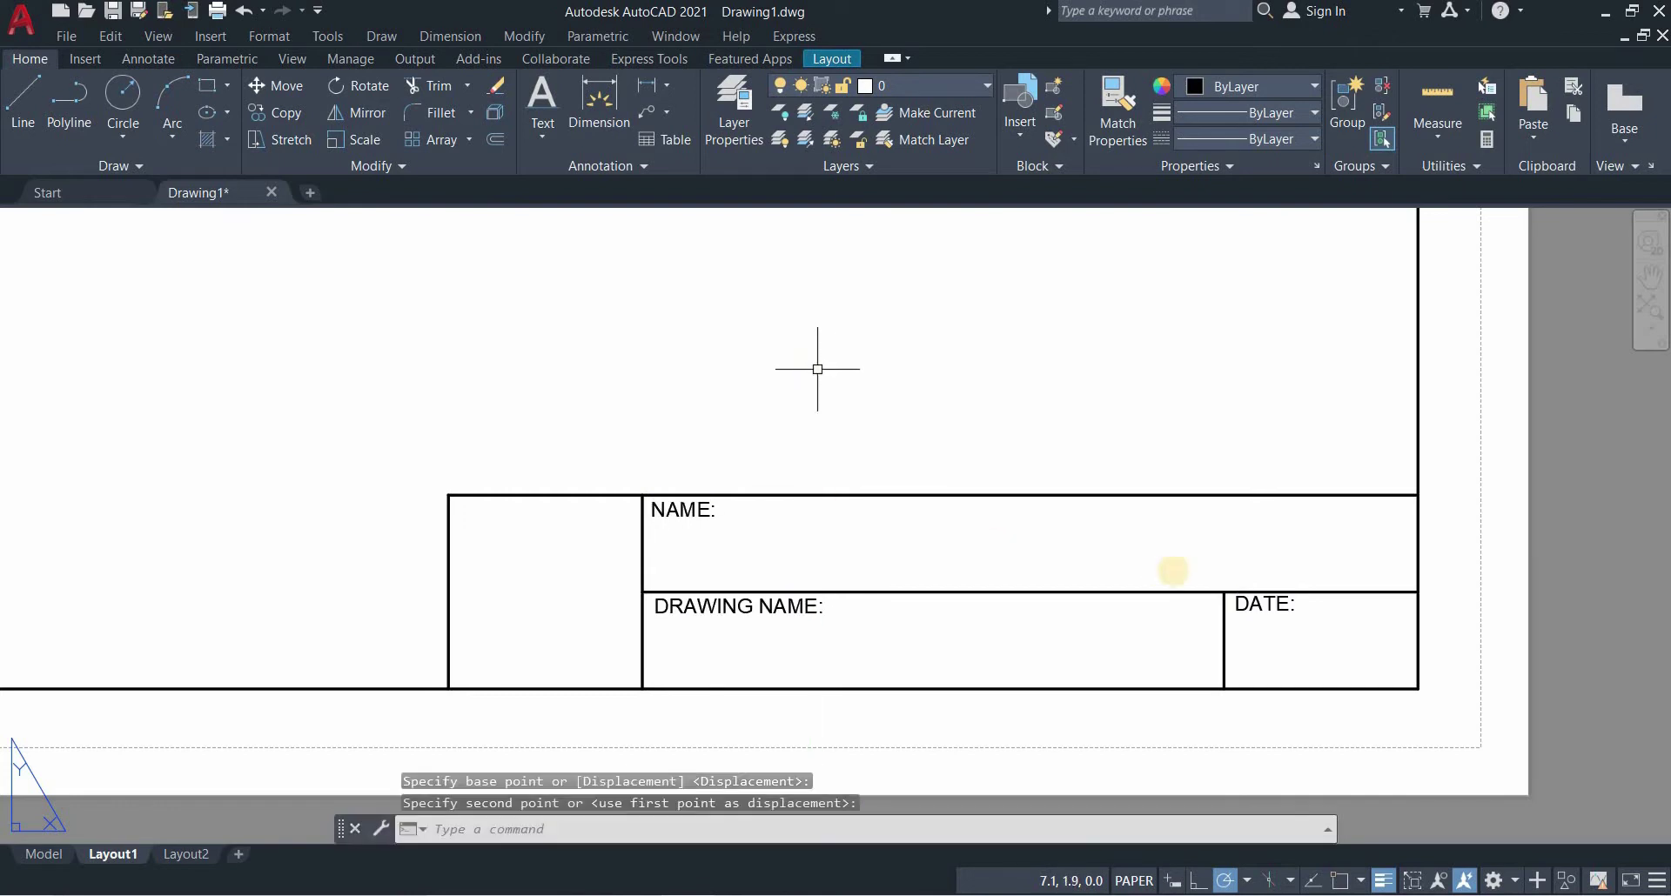
Nudge the DATE: label down to line up with DRAWING NAME:
click(1234, 603)
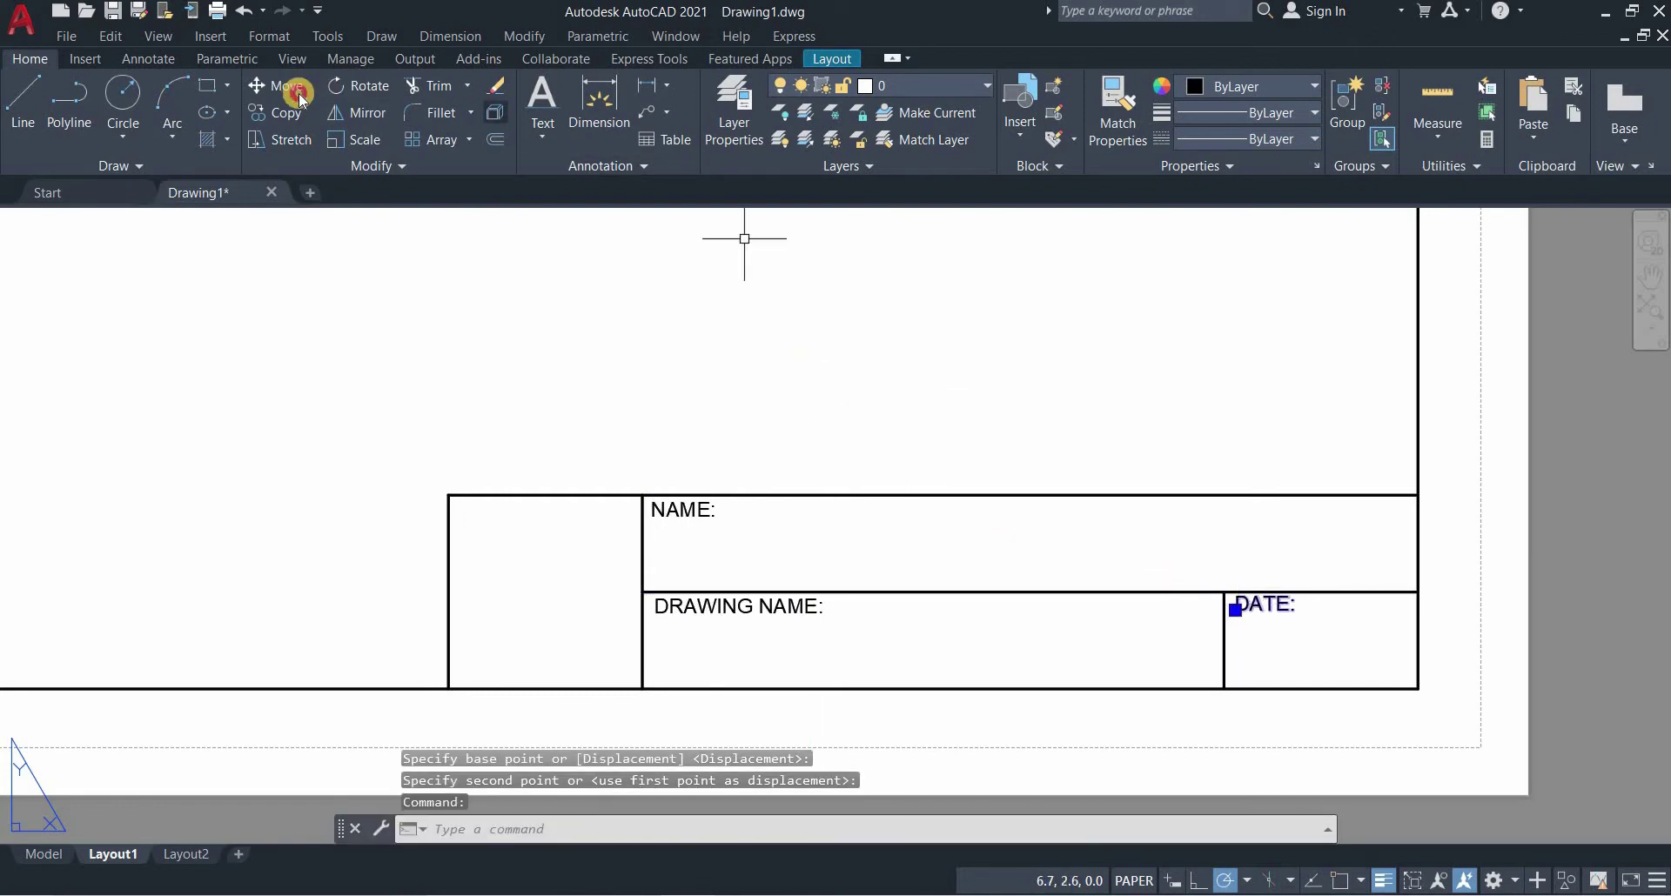
text(m)
key(Return)
click(860, 368)
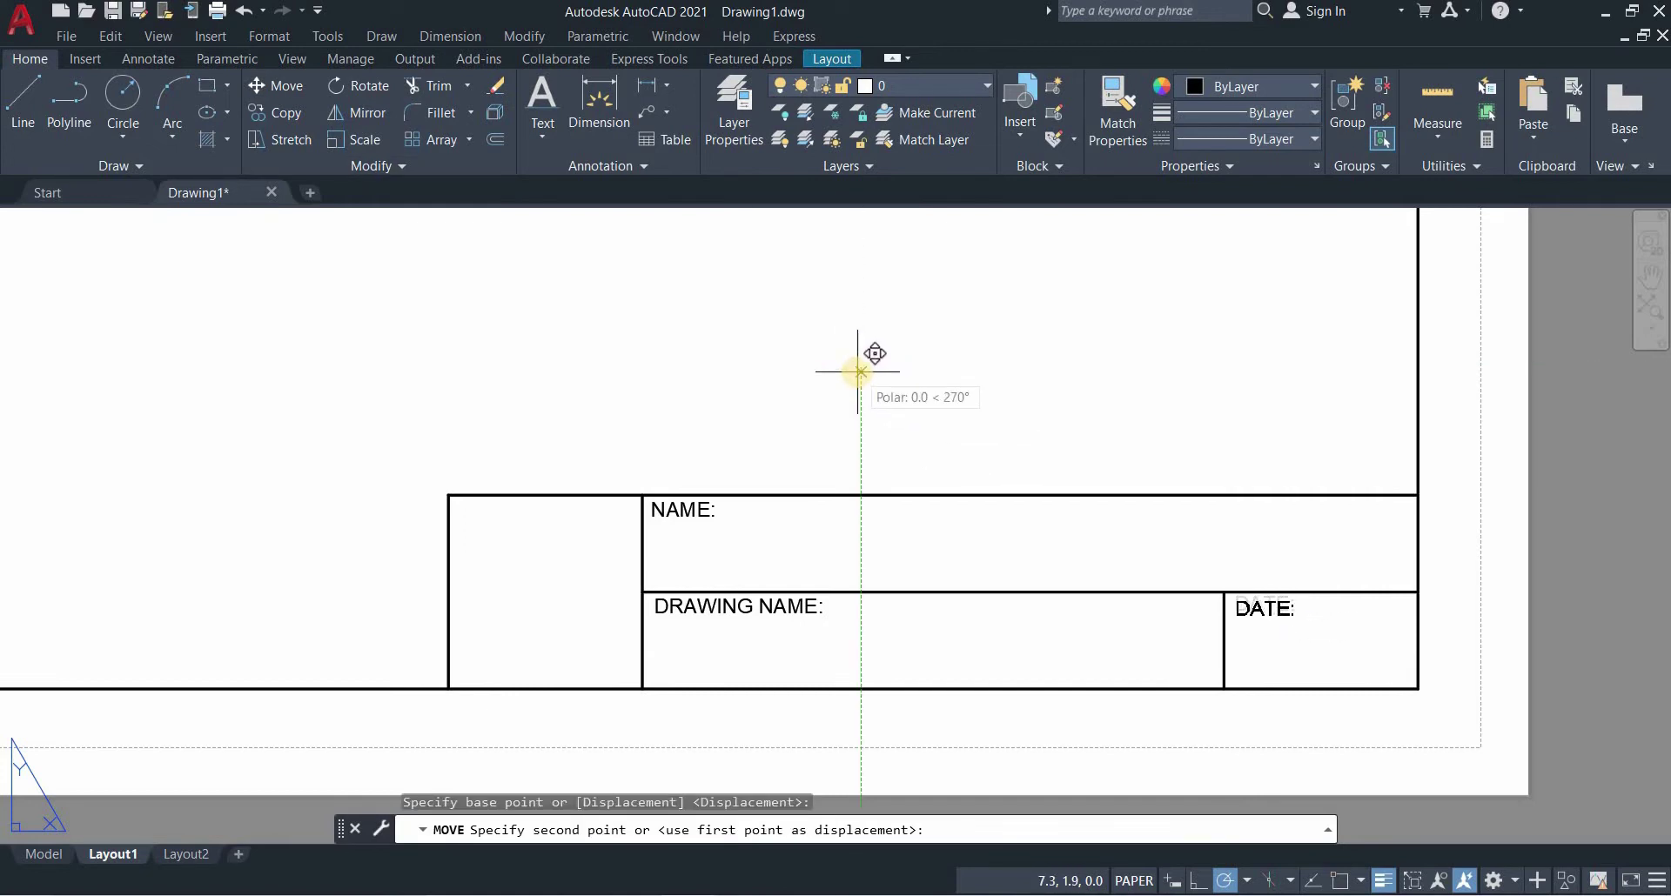
click(859, 370)
scroll(1009, 393, down, 2)
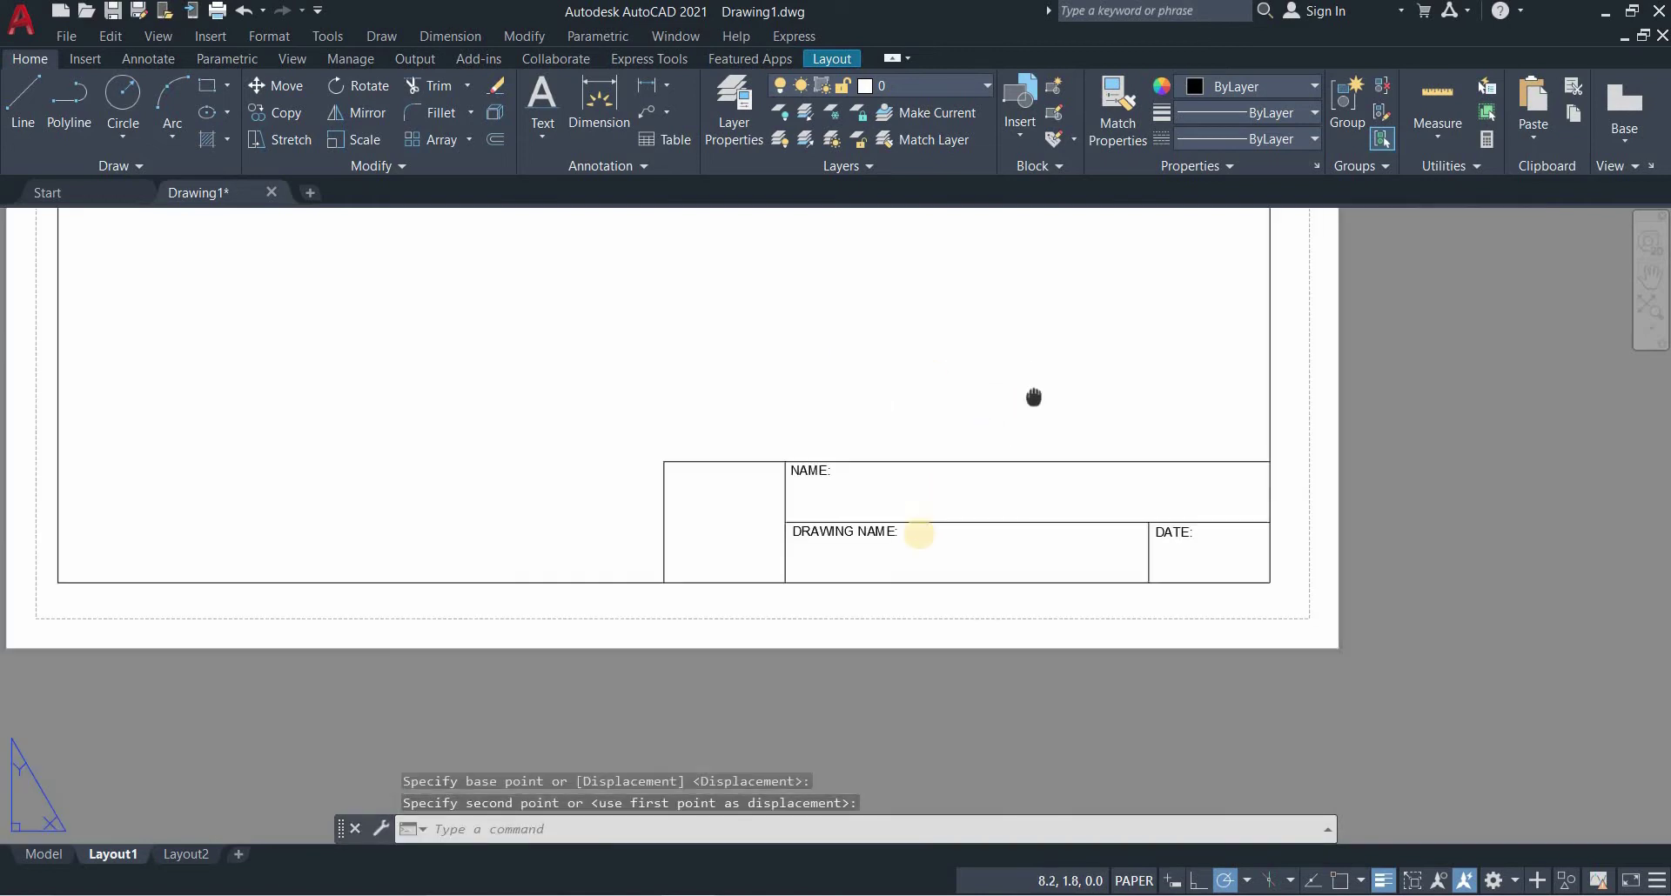
middle_drag(1033, 400, 918, 539)
scroll(913, 566, down, 3)
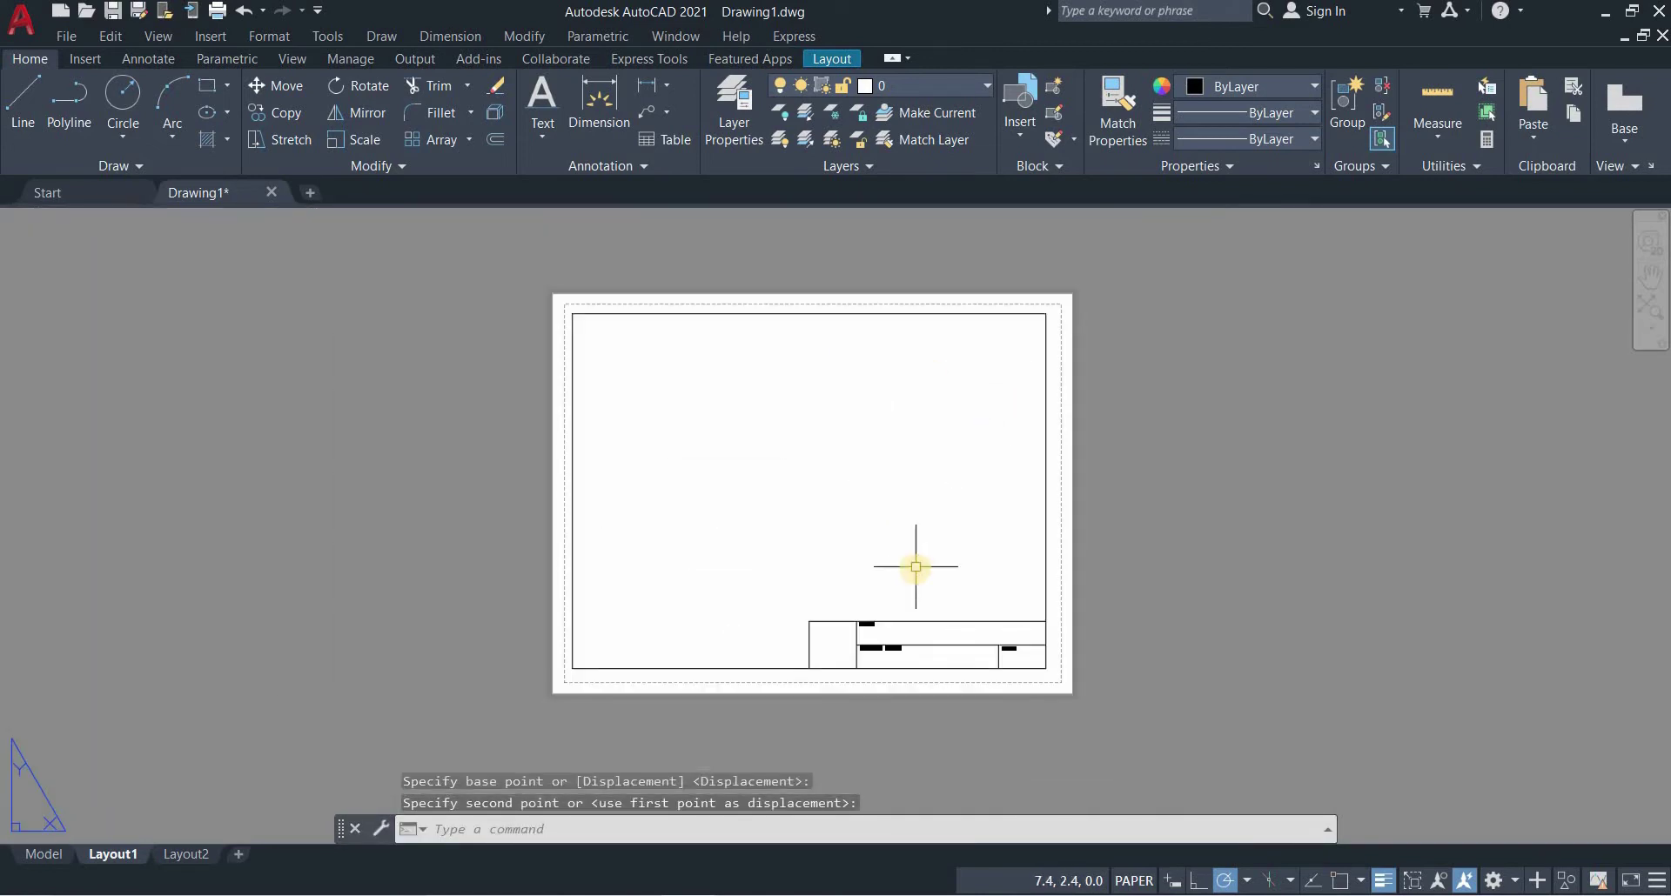
scroll(914, 566, up, 1)
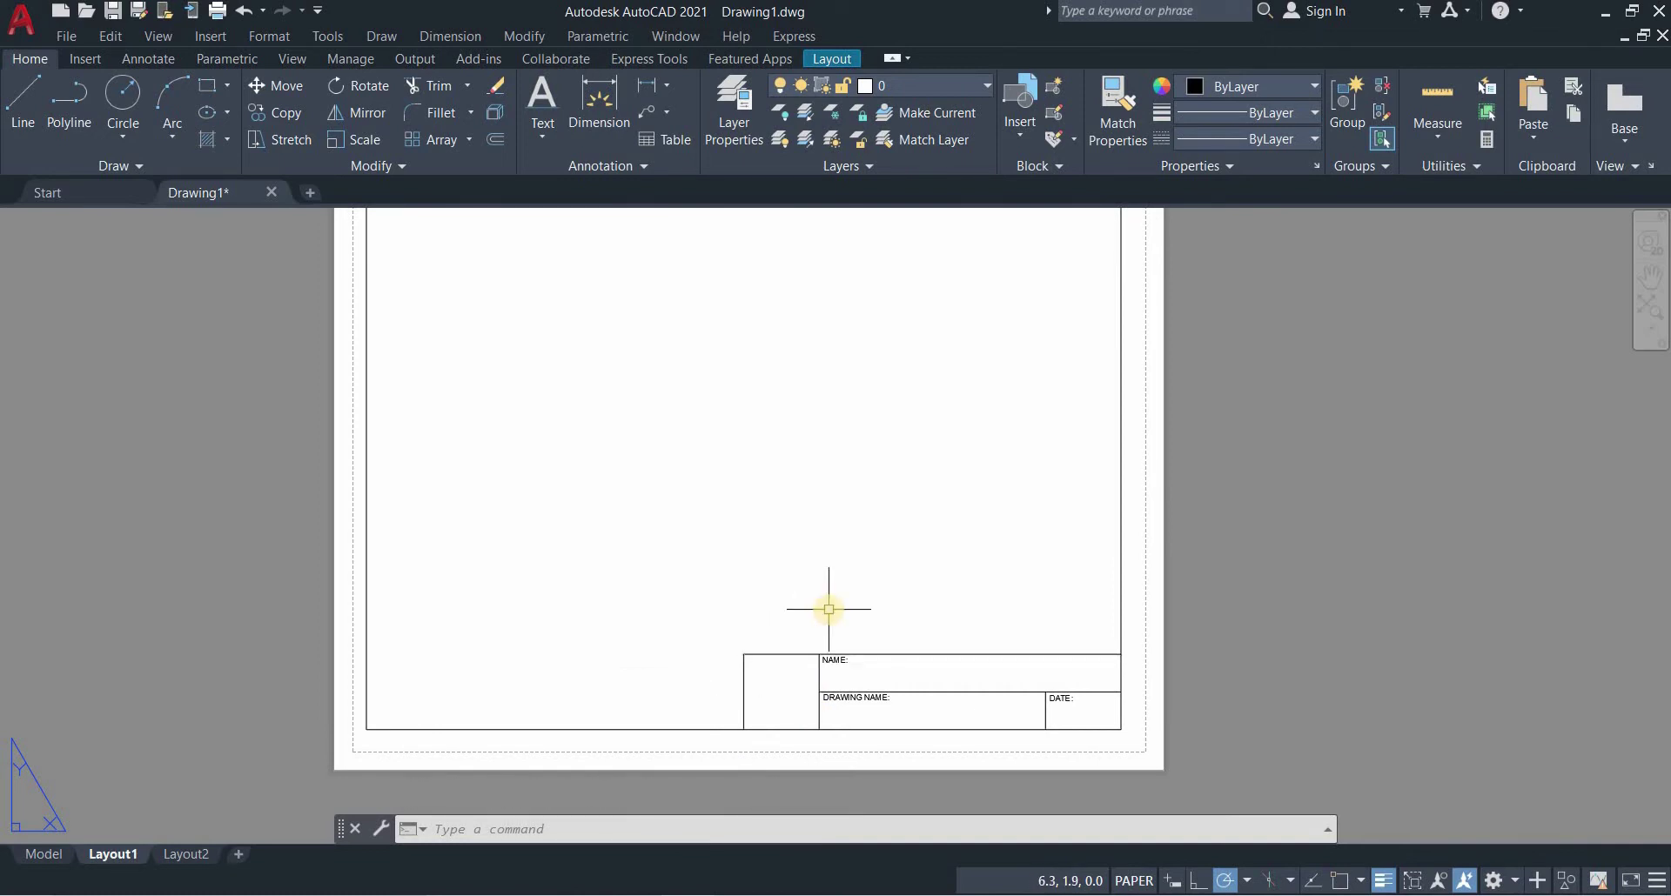
Insert the KA TECH logo block from the Blocks palette into the title block
text(i)
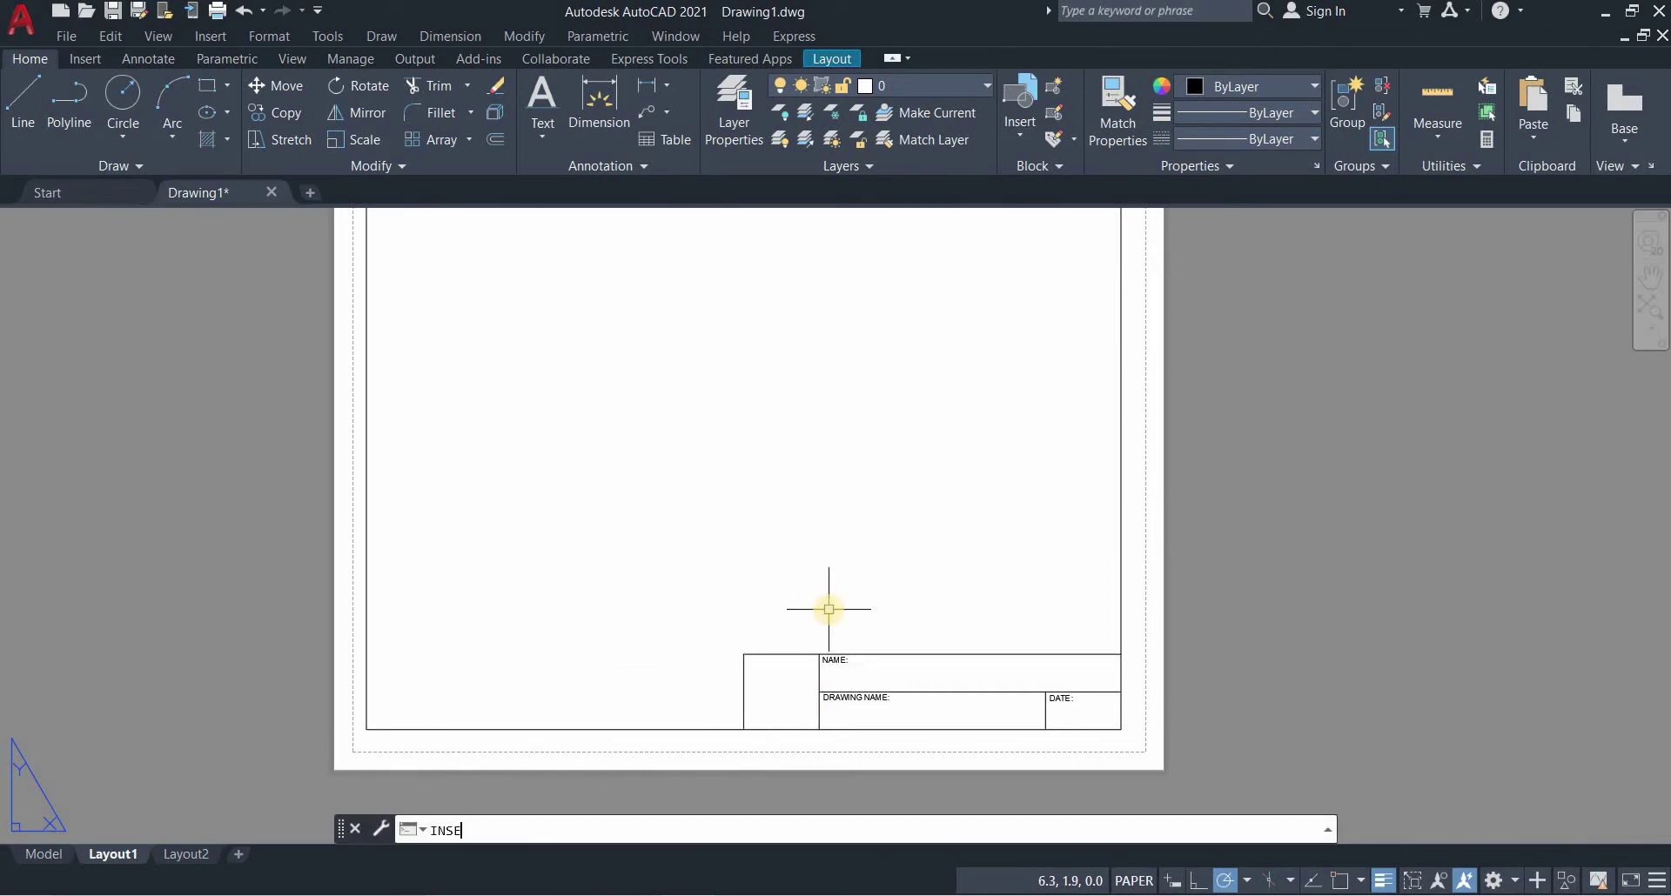
text(NSERT)
key(Return)
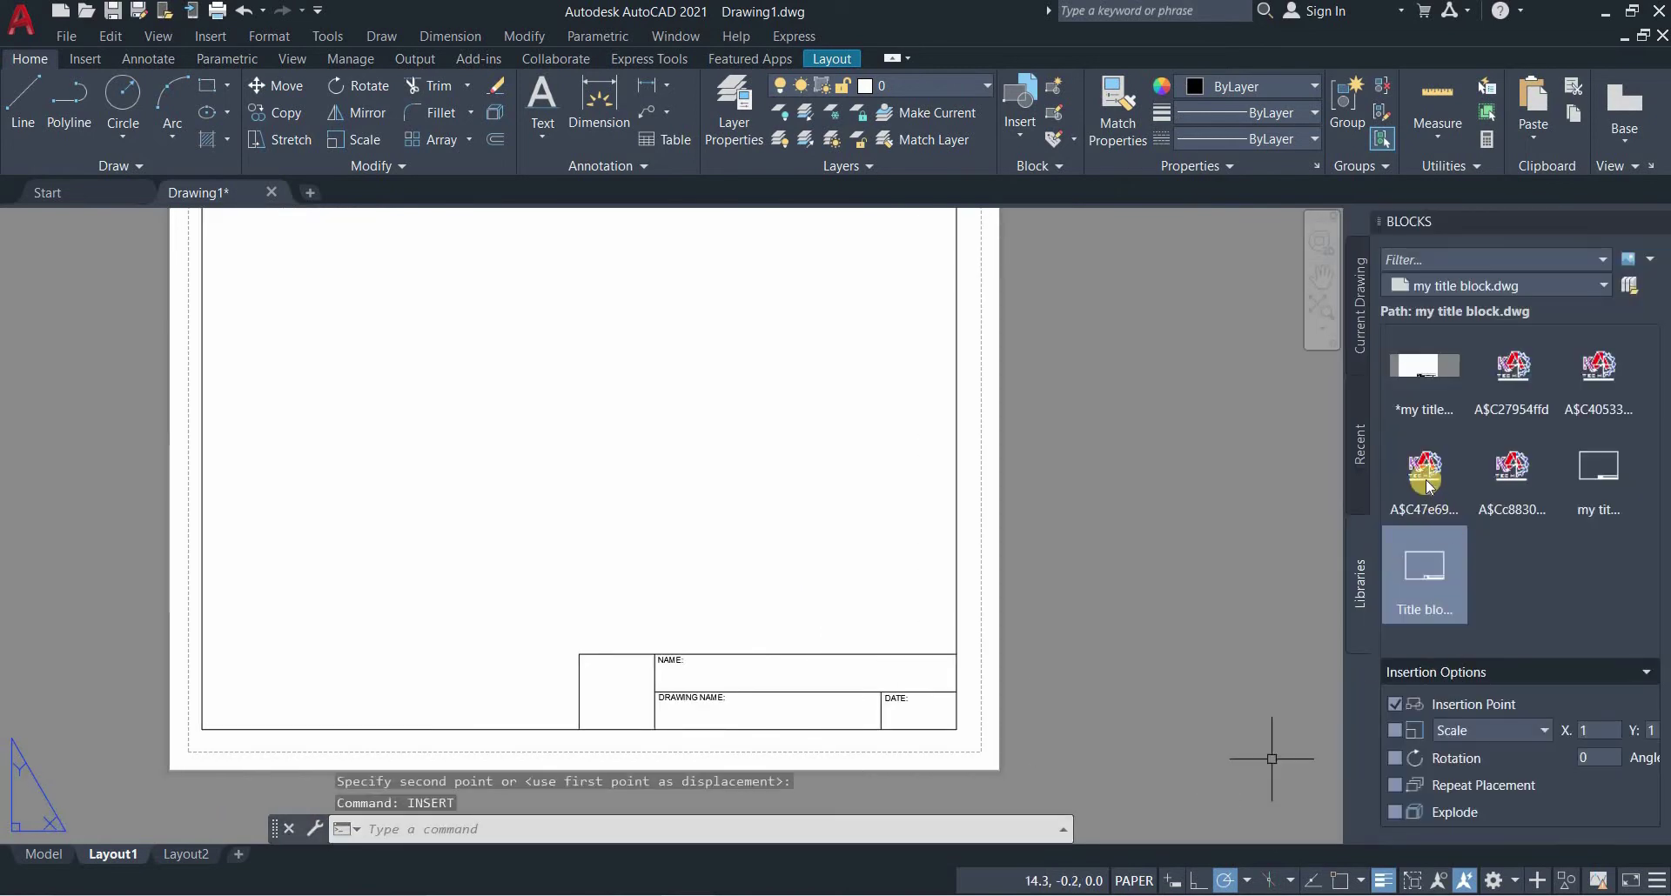
mouse_move(1428, 481)
mouse_down()
mouse_move(578, 708)
mouse_move(575, 724)
mouse_up()
key(Escape)
key(Escape)
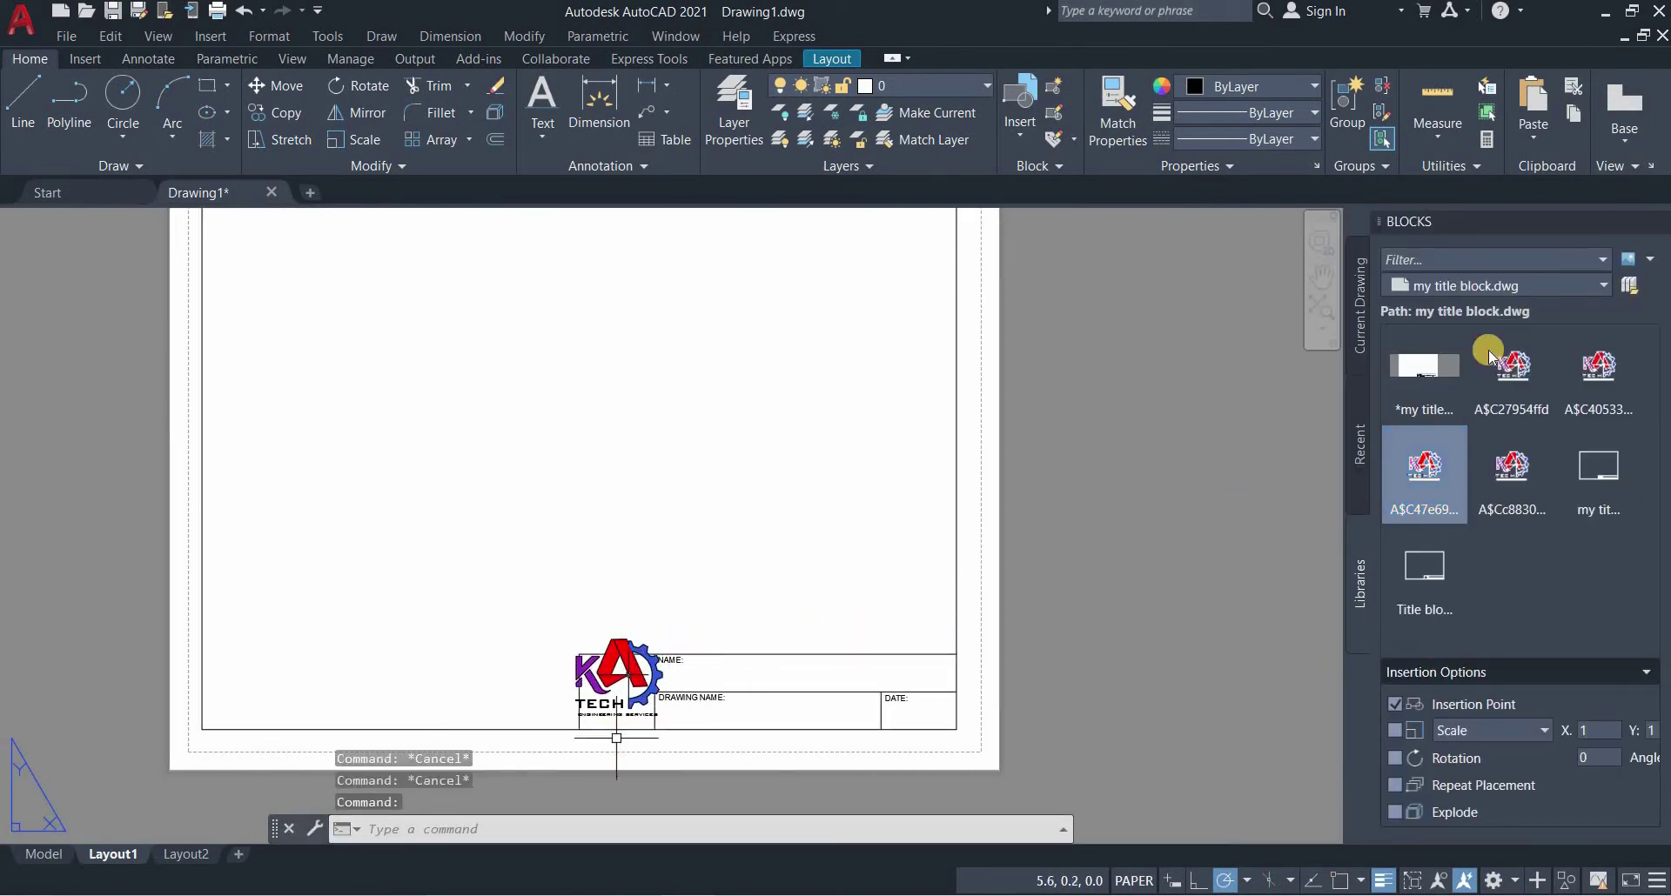
scroll(622, 742, up, 2)
middle_drag(906, 546, 905, 455)
scroll(906, 455, down, 2)
Scale the logo down and move it into the title block's tall left box
click(578, 263)
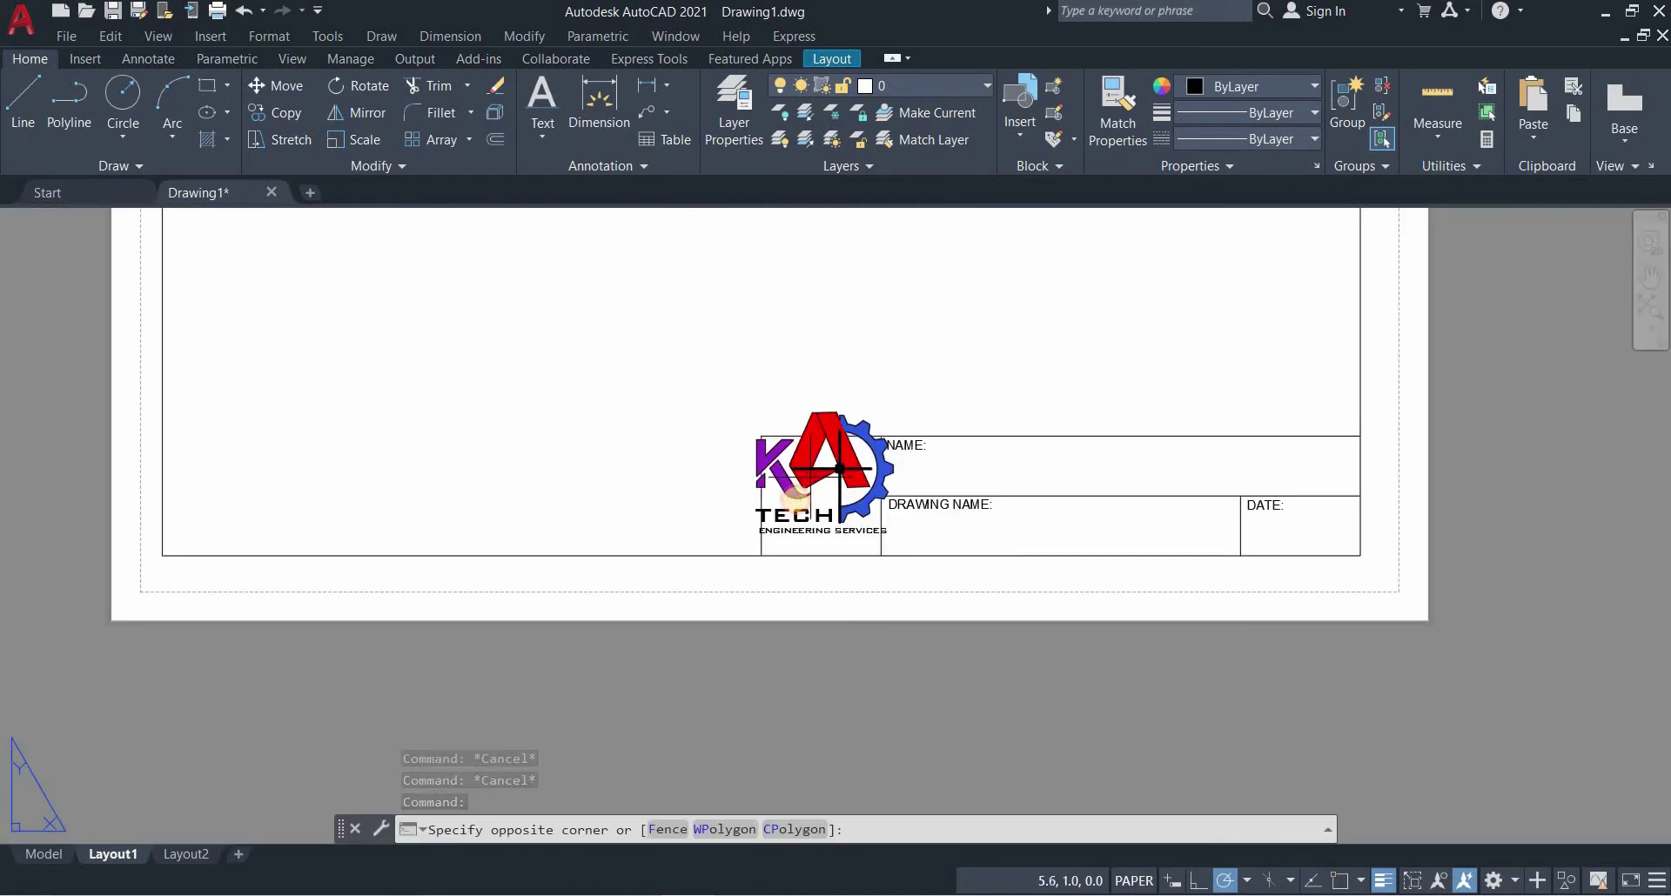
click(365, 140)
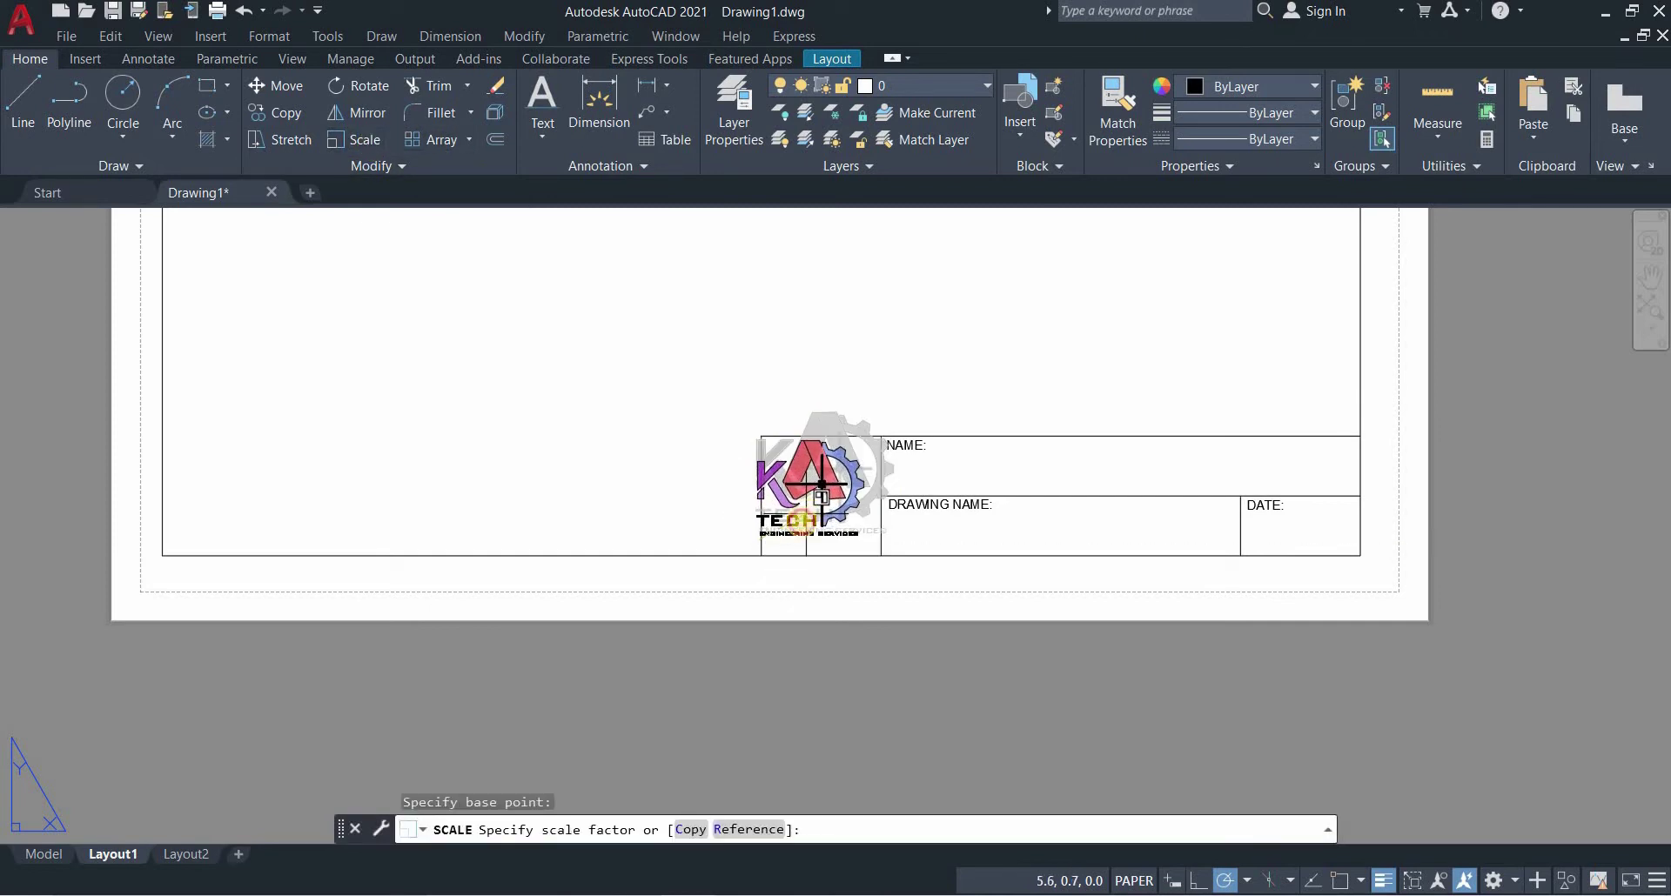
click(827, 536)
scroll(831, 536, up, 2)
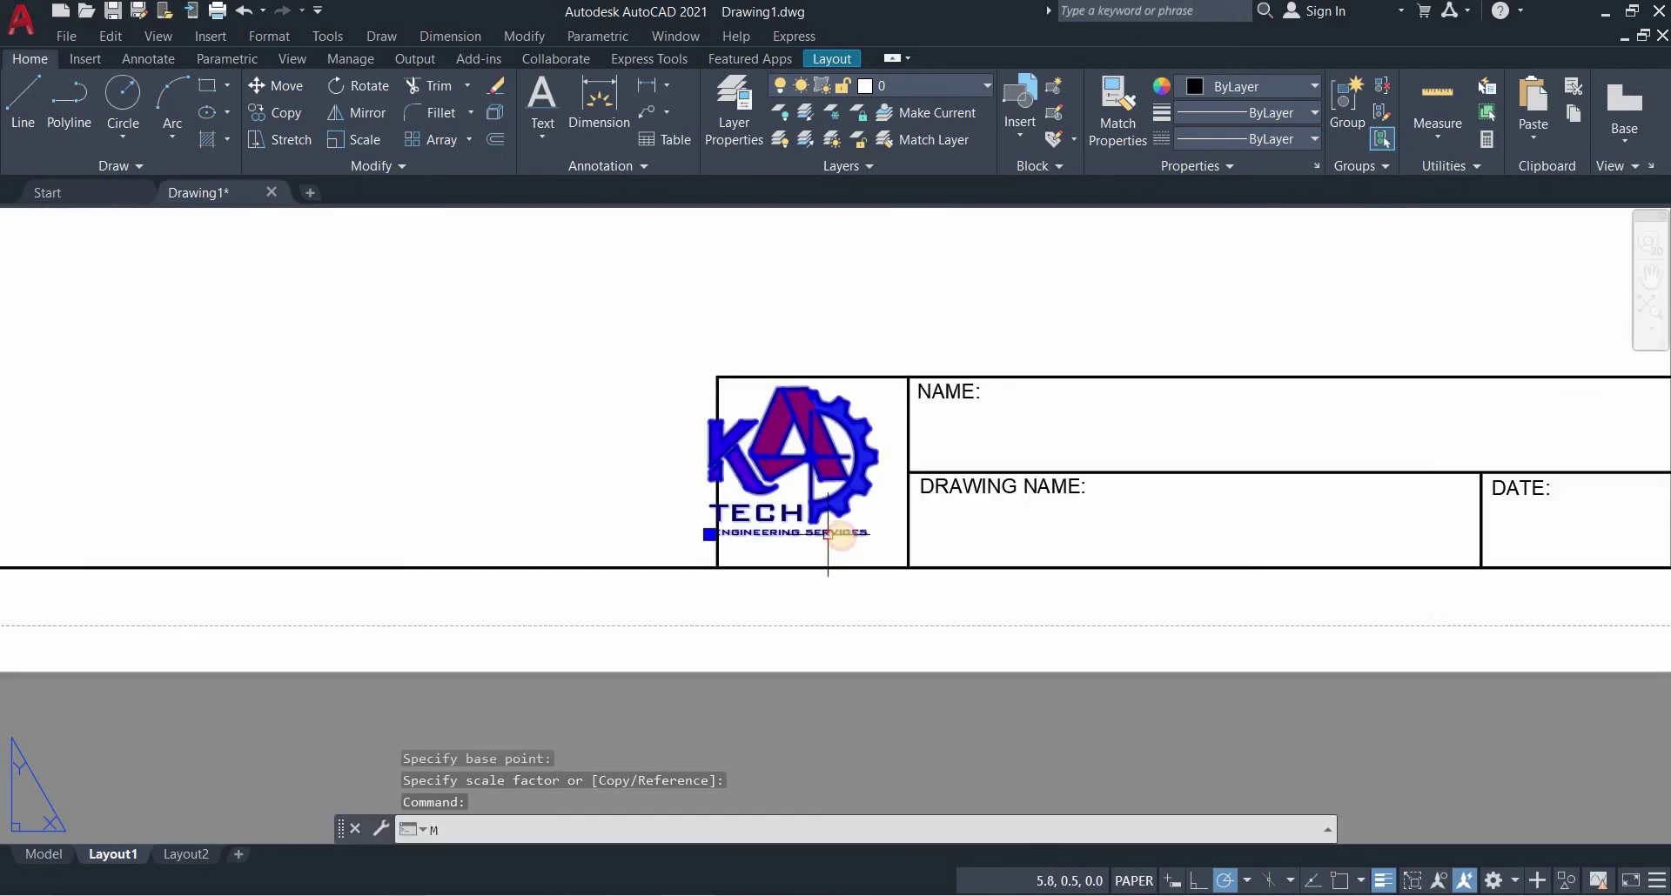
text(m)
key(Return)
click(729, 552)
click(729, 552)
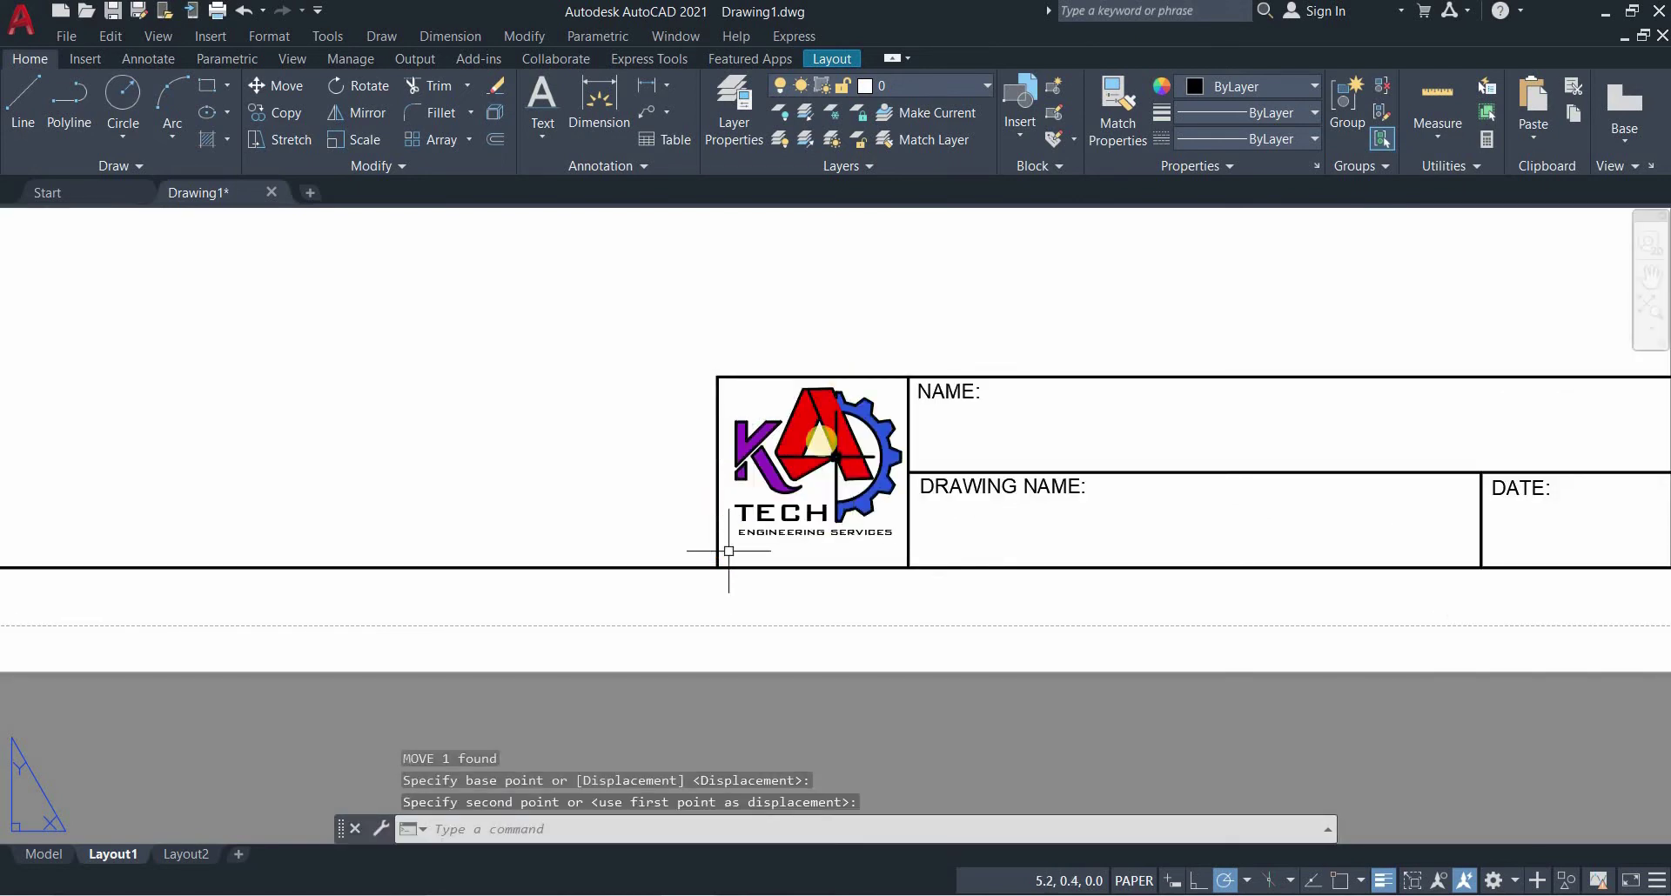
scroll(839, 374, down, 4)
scroll(822, 511, down, 2)
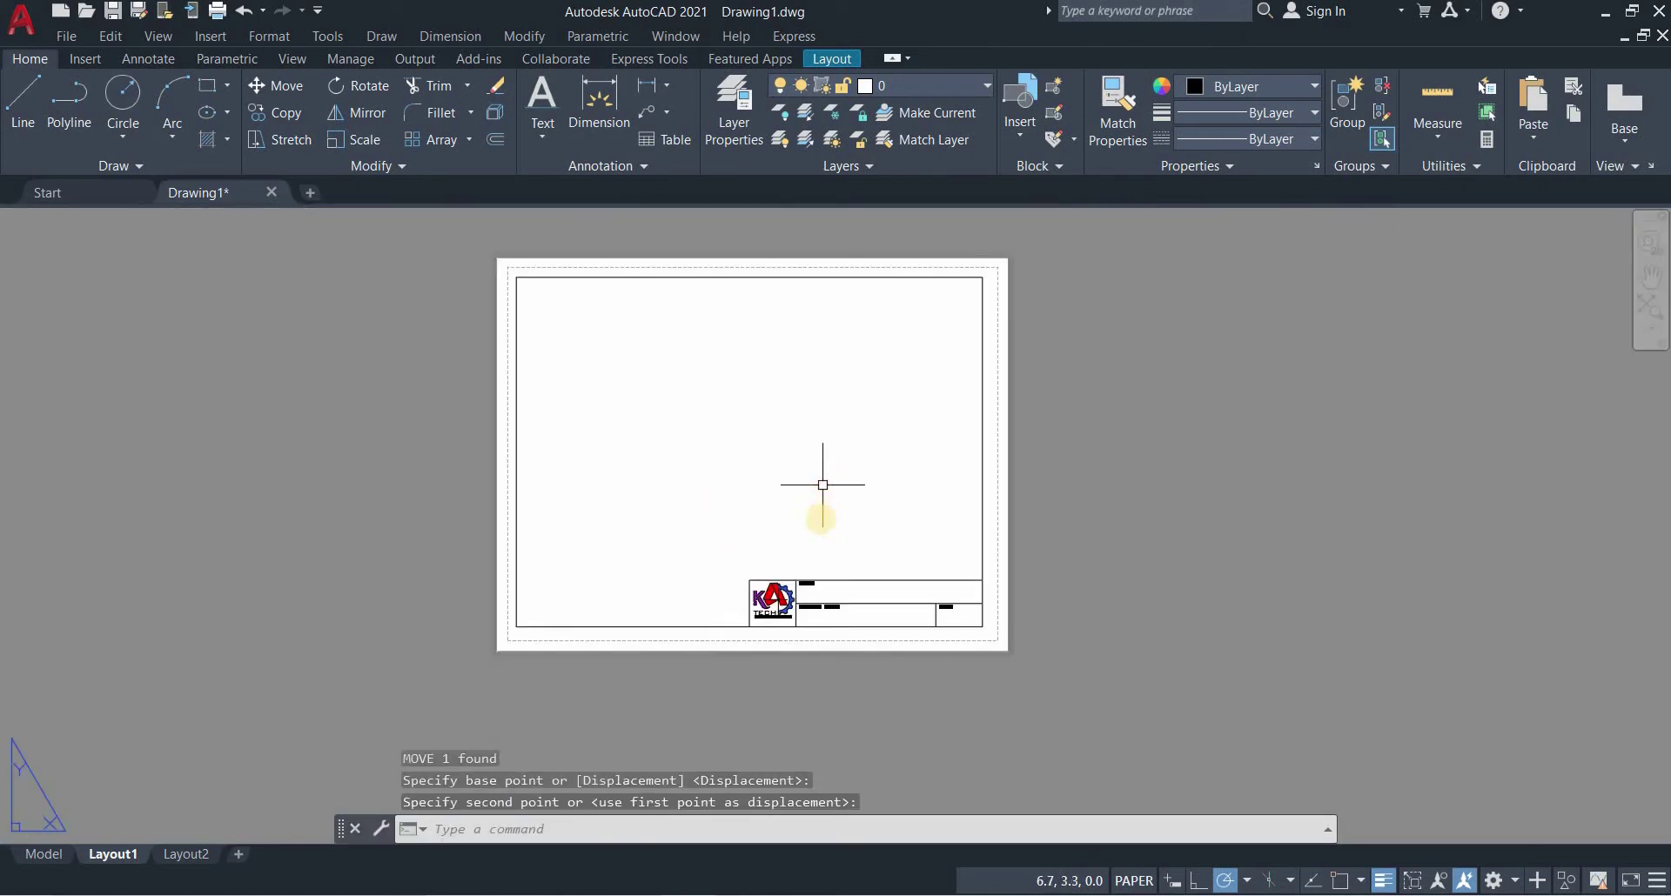
scroll(820, 515, up, 2)
scroll(820, 519, down, 2)
middle_drag(820, 518, 829, 532)
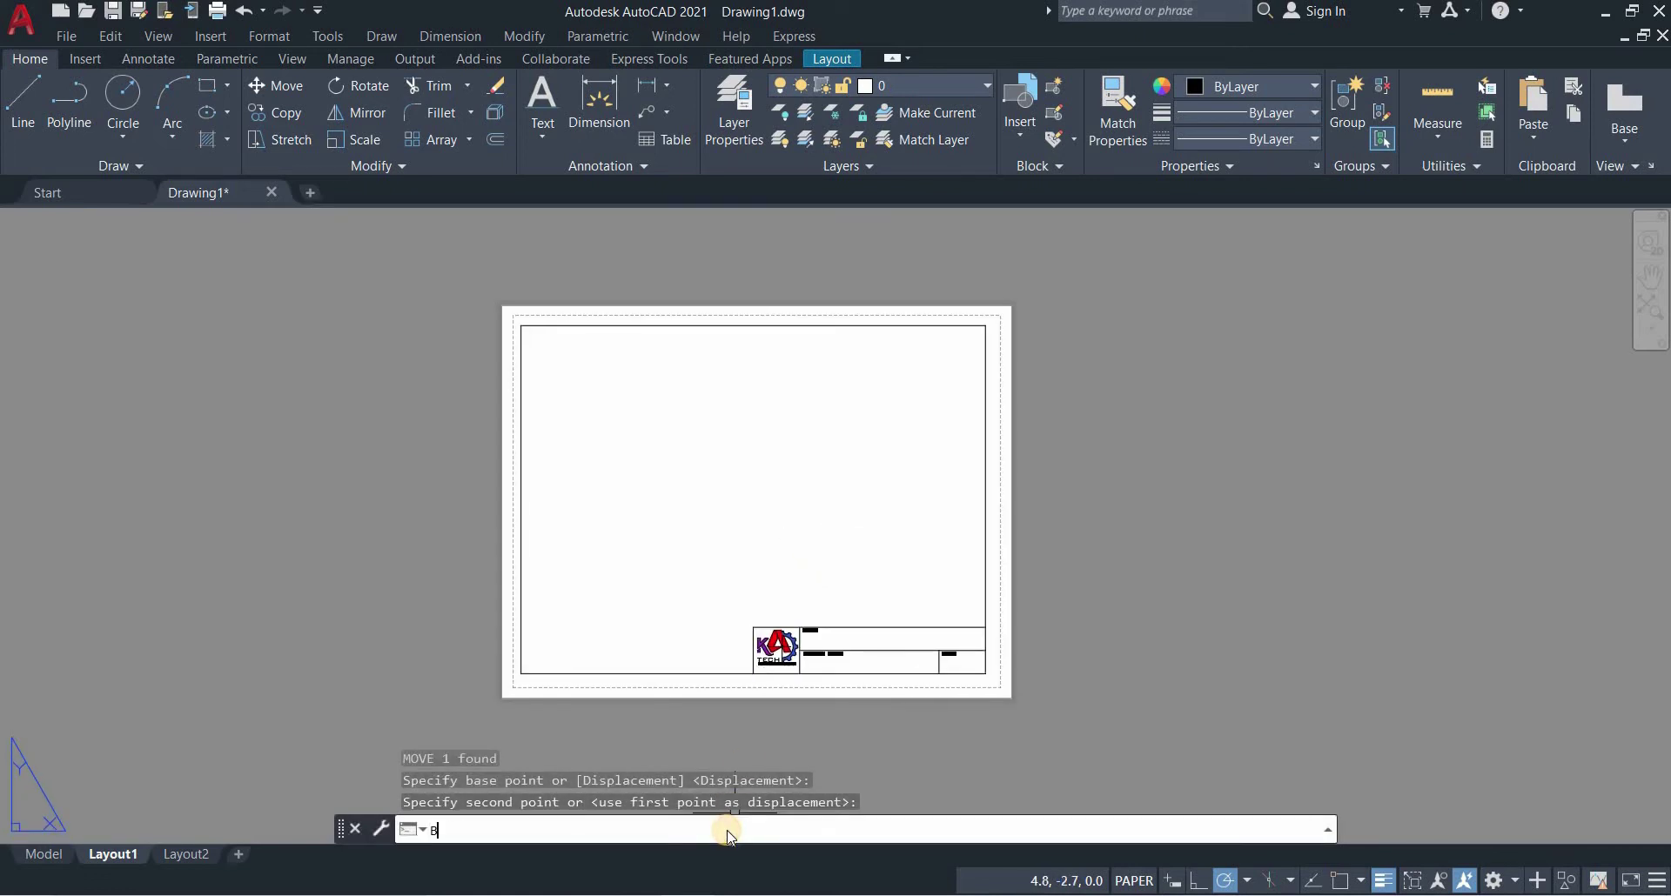
Define block 'KAD-TECH BLOCK' from the border and title block, based at the lower-left corner
text(BLOCK)
key(Return)
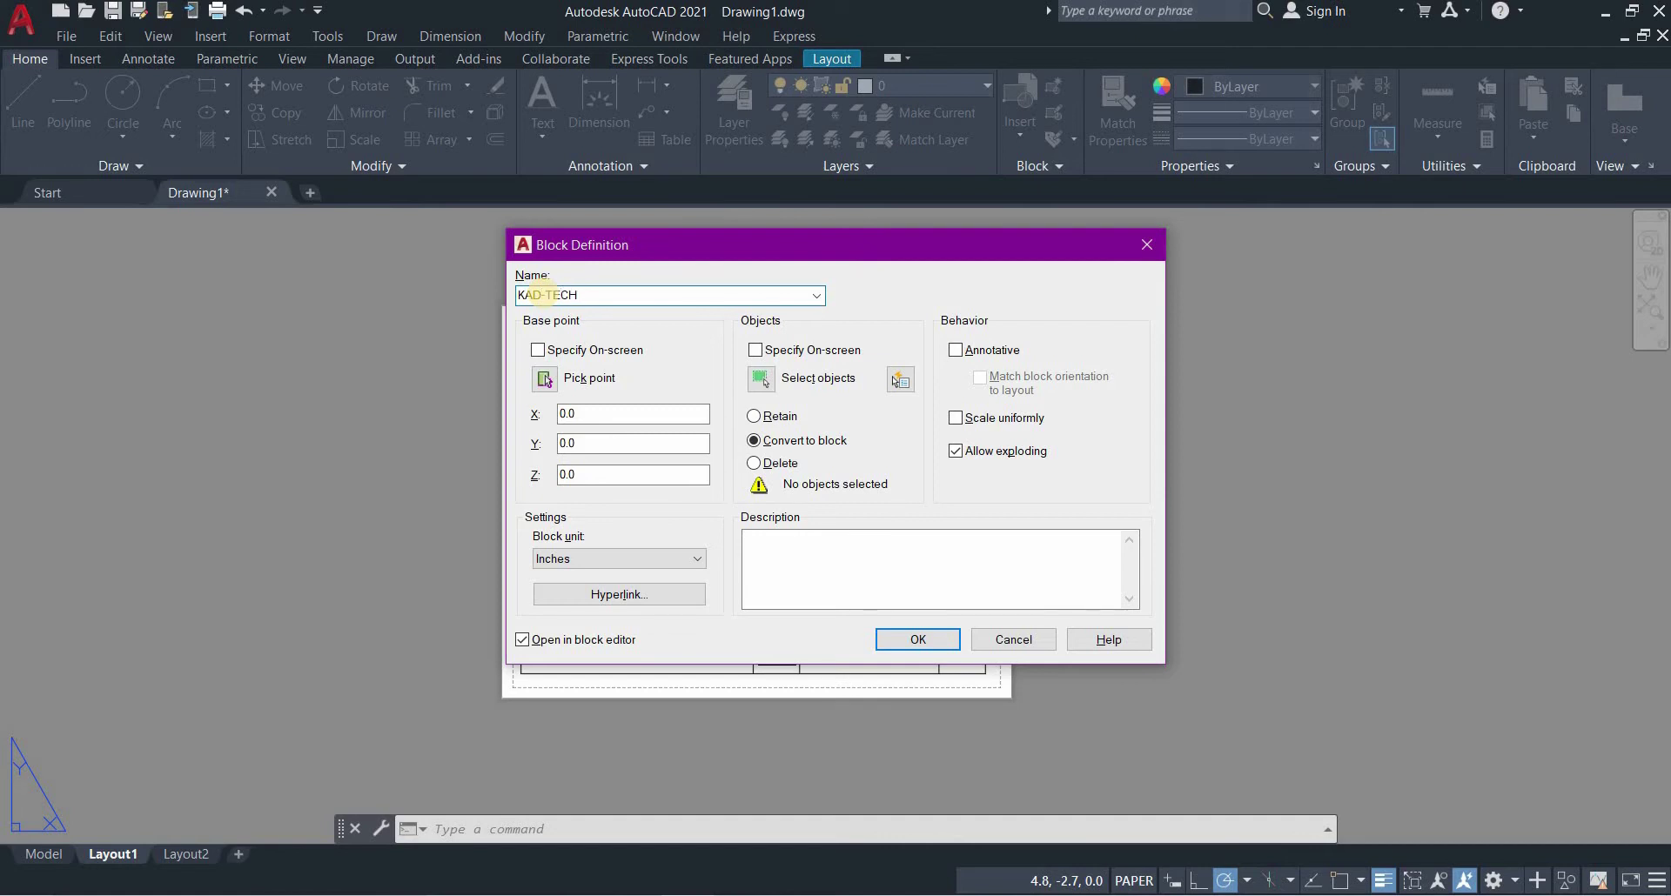
text(K)
click(544, 379)
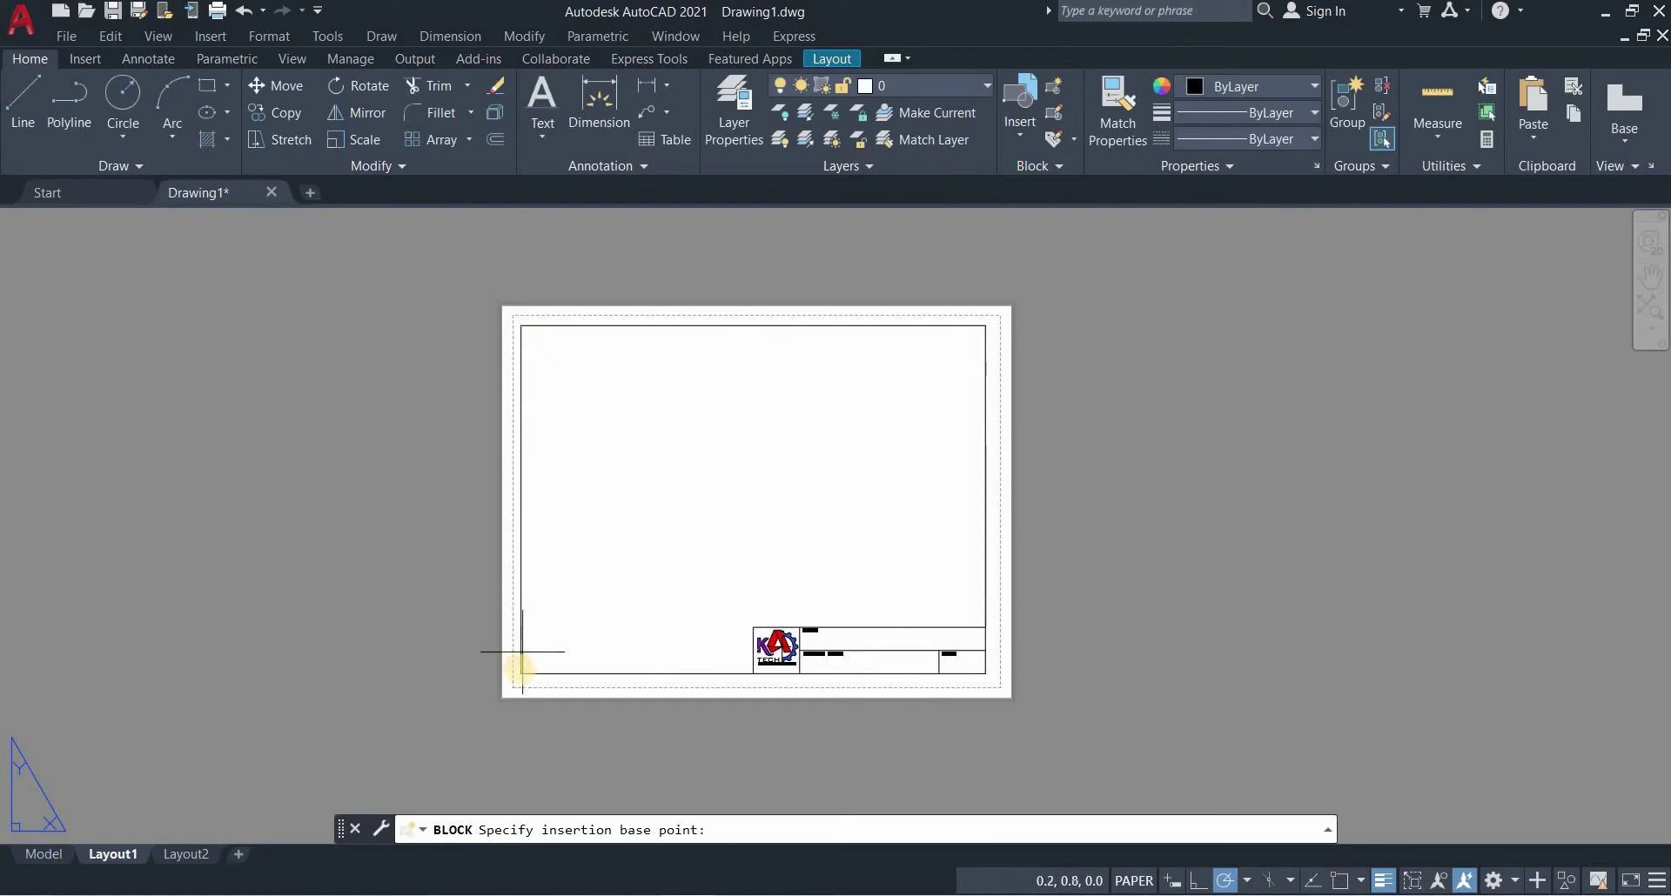
click(521, 672)
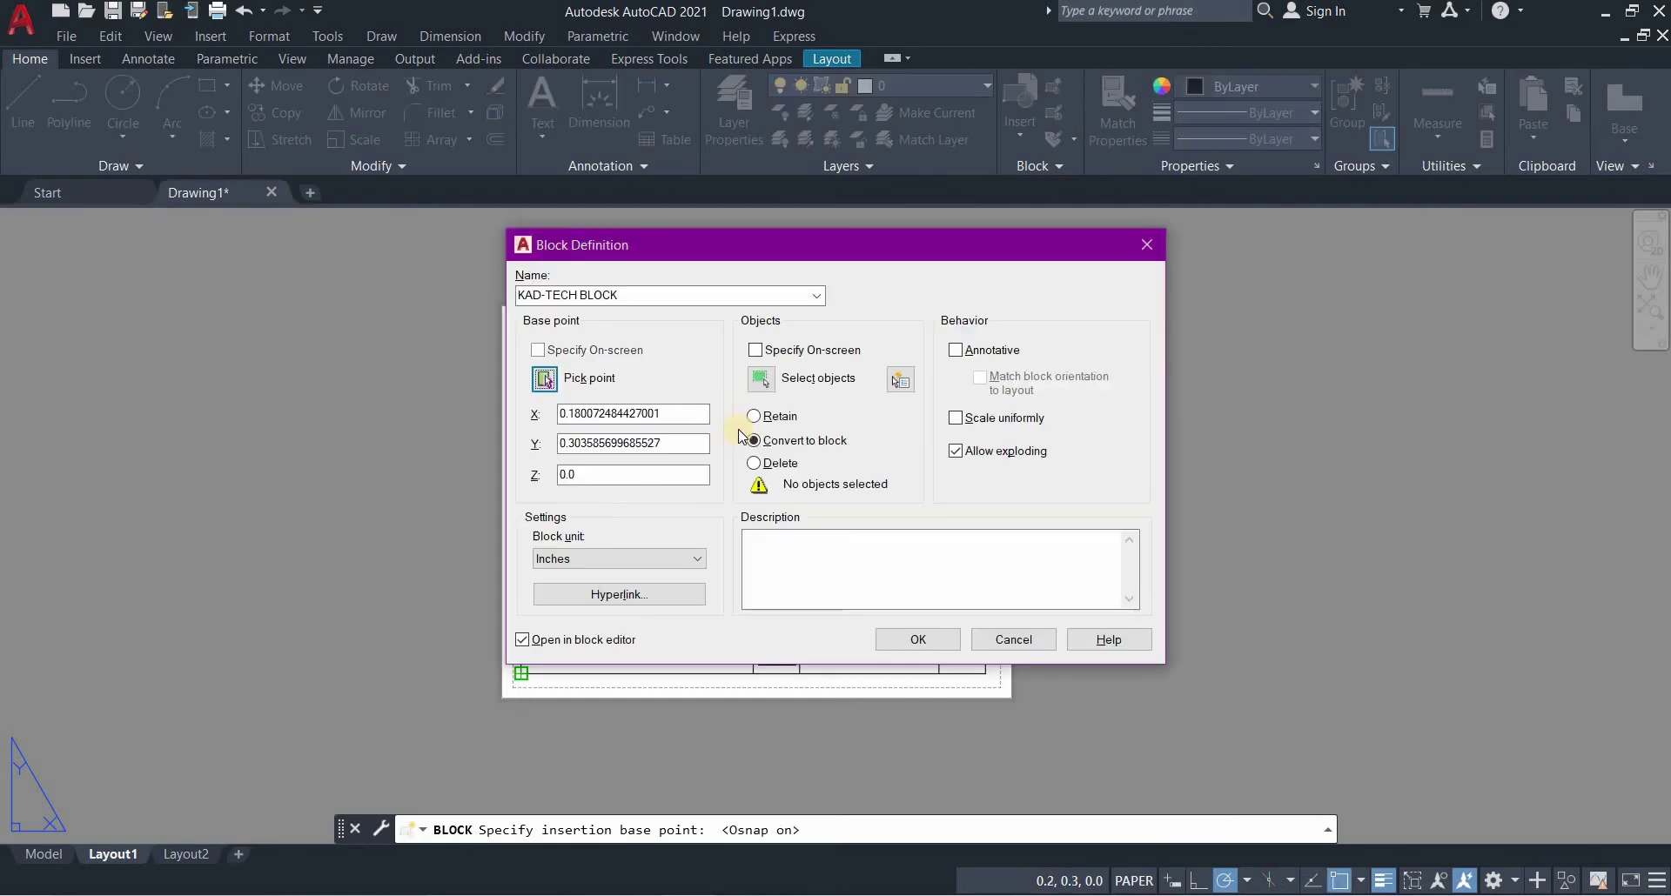
click(763, 379)
click(1008, 315)
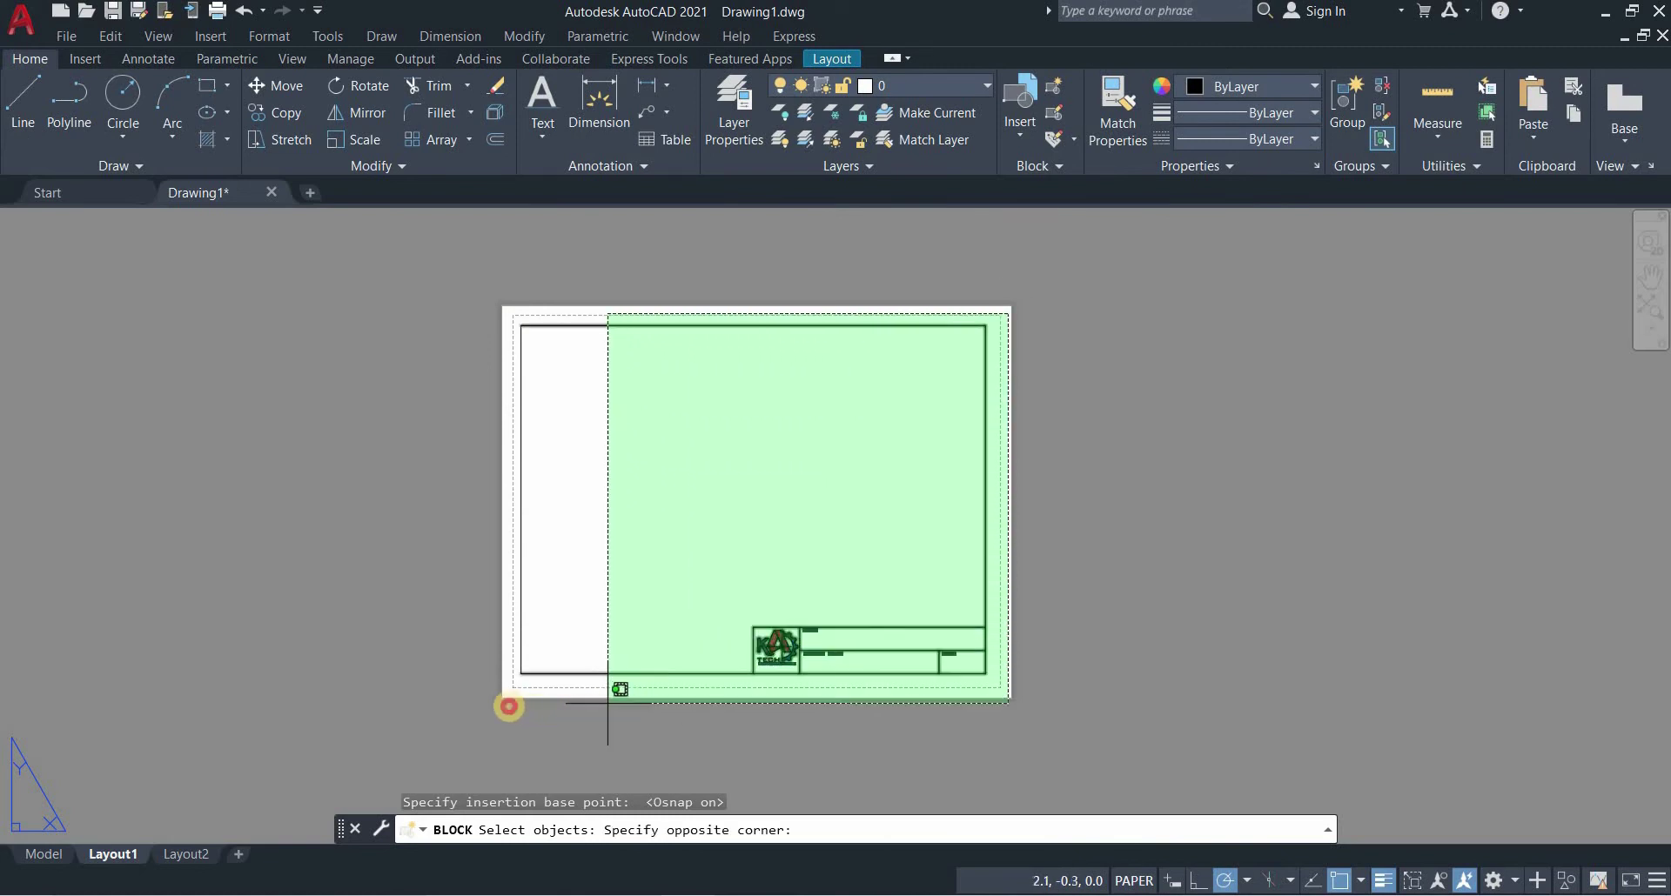
click(512, 698)
key(Return)
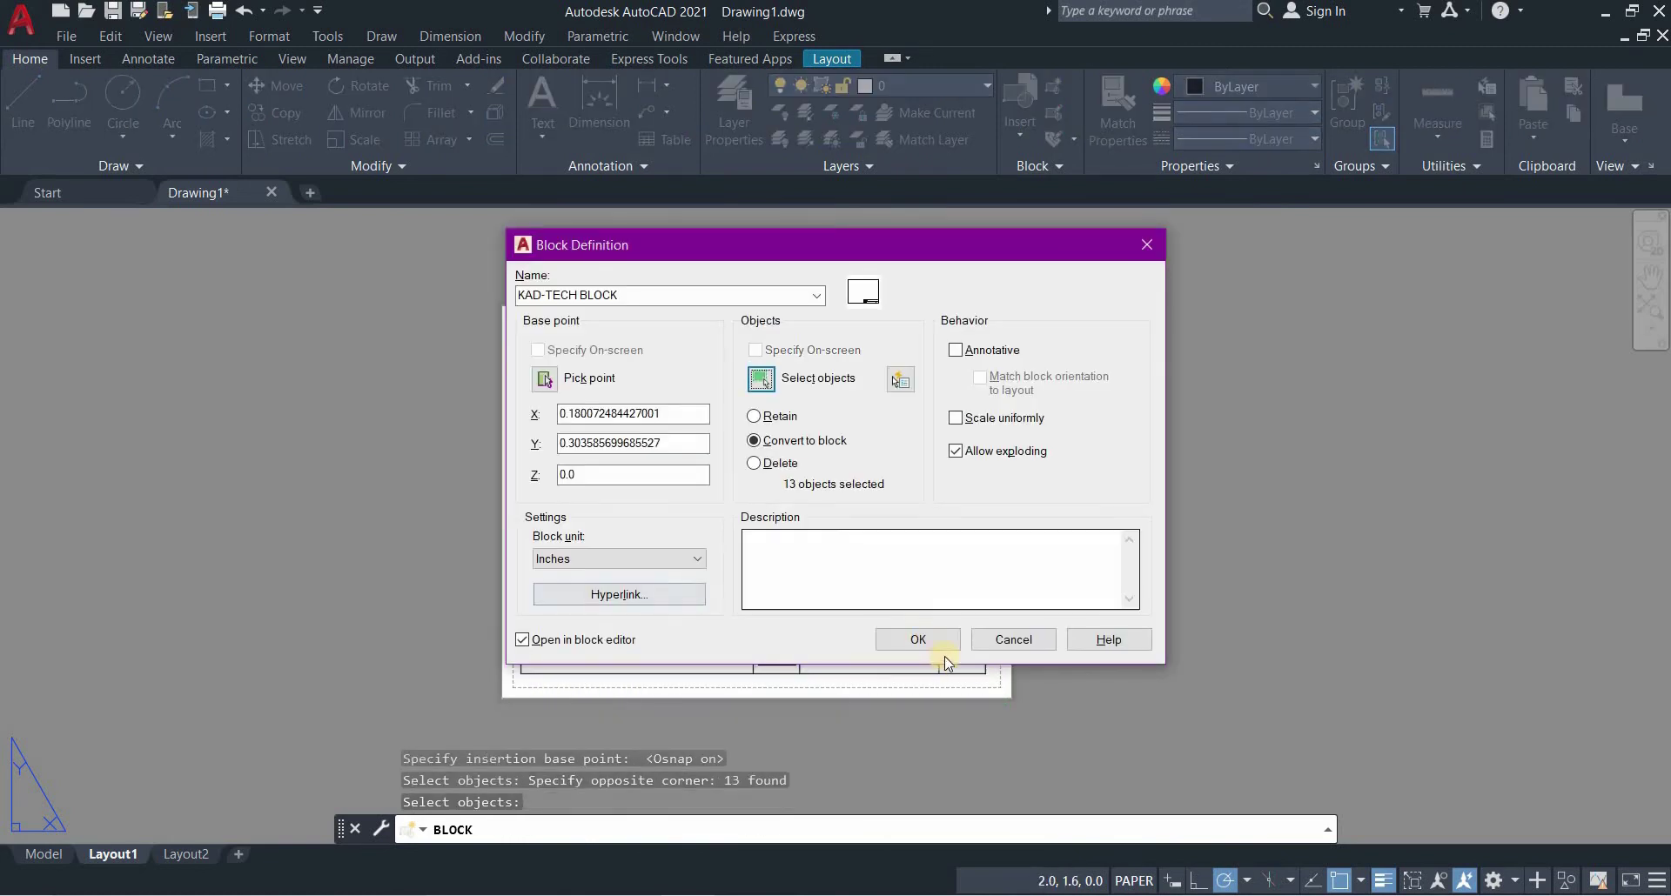
click(915, 648)
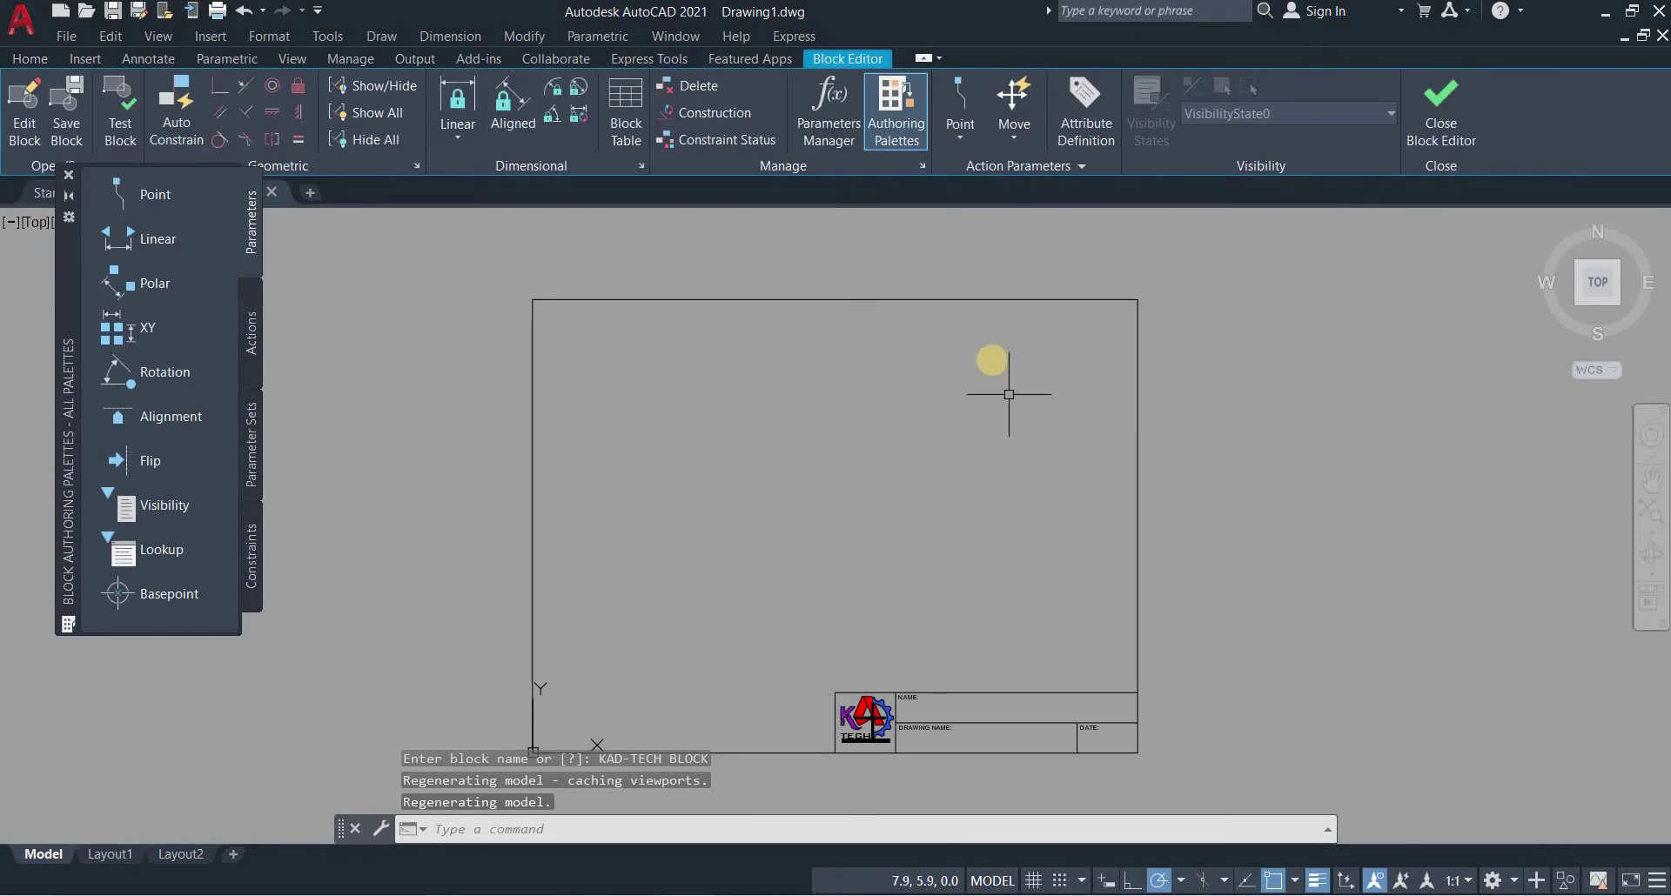
Close the Block Editor, saving the changes to KAD-TECH BLOCK, and return to Layout1
middle_drag(1005, 387, 993, 358)
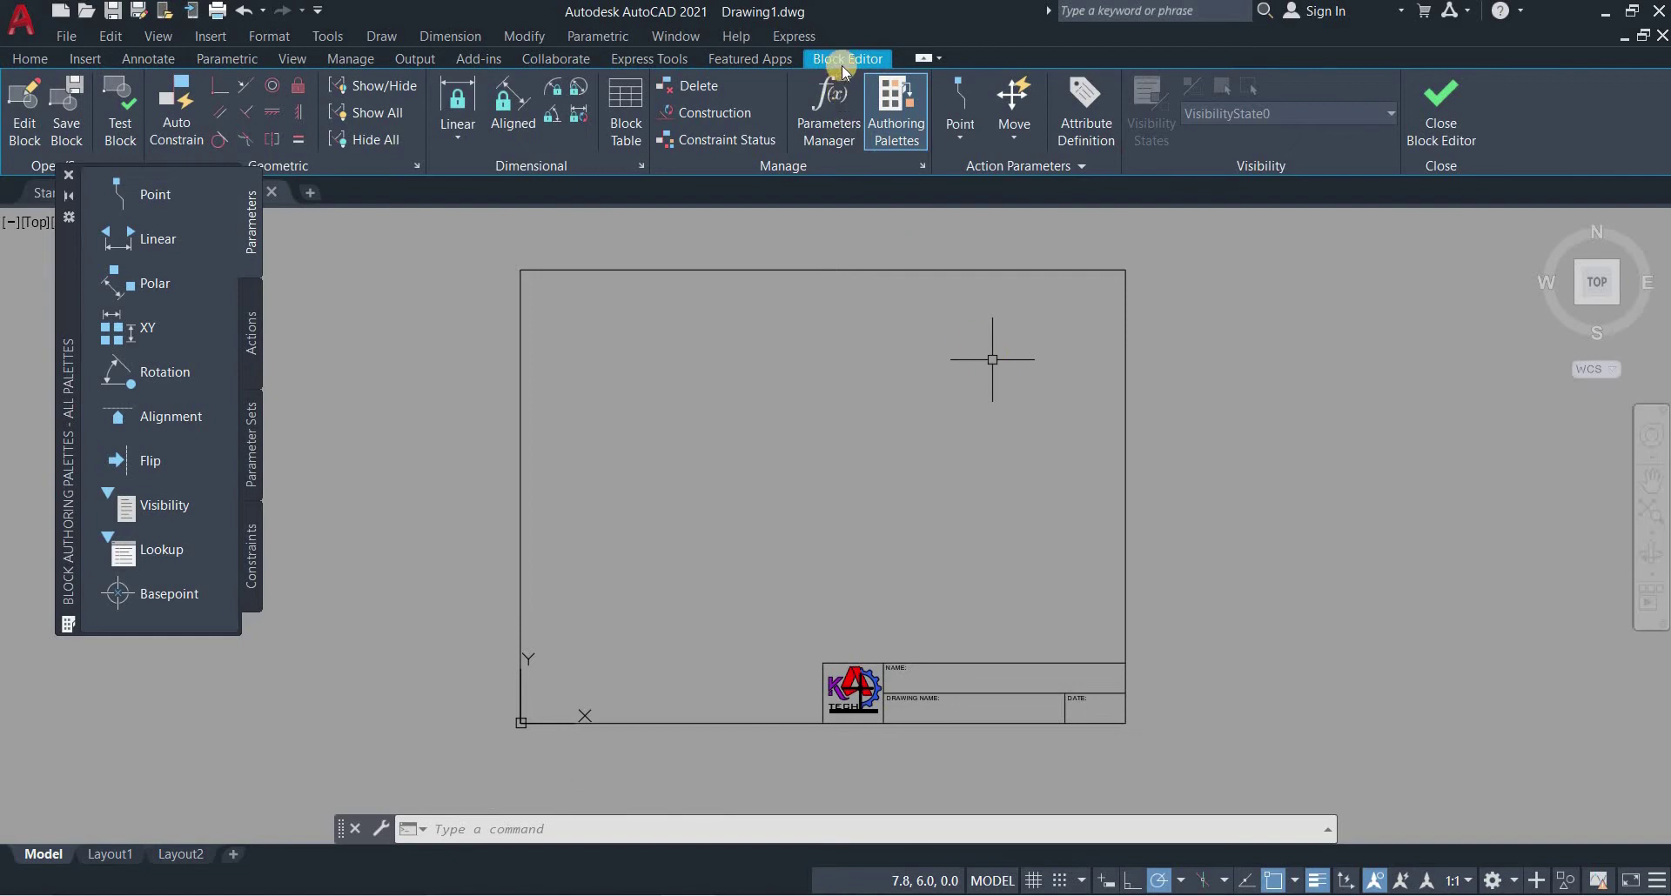
click(1434, 123)
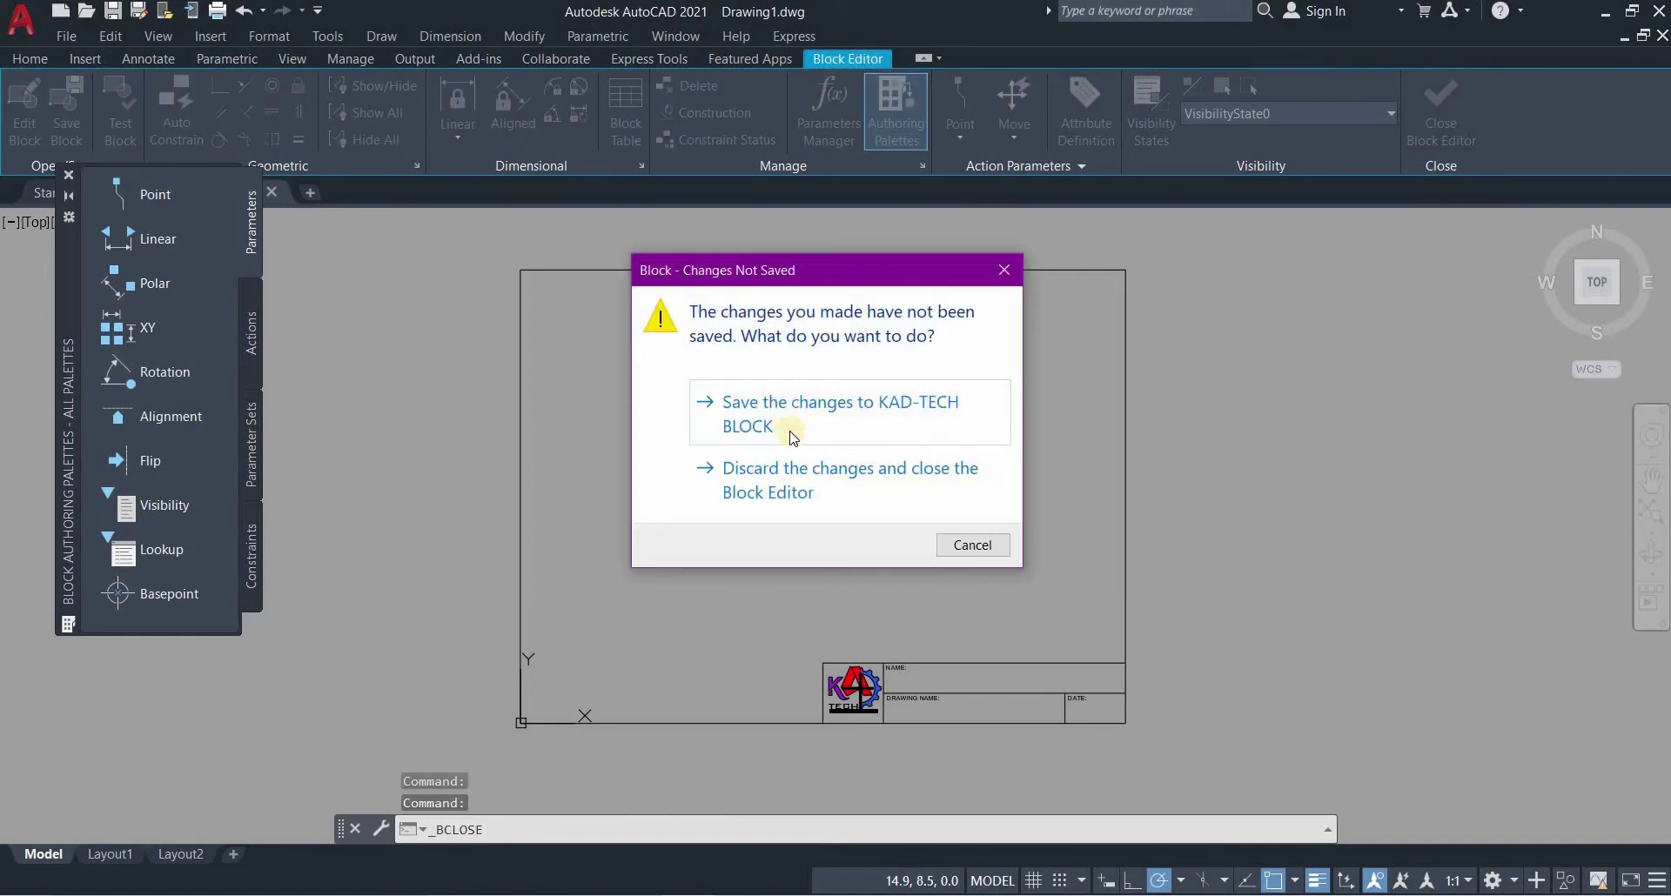
click(849, 481)
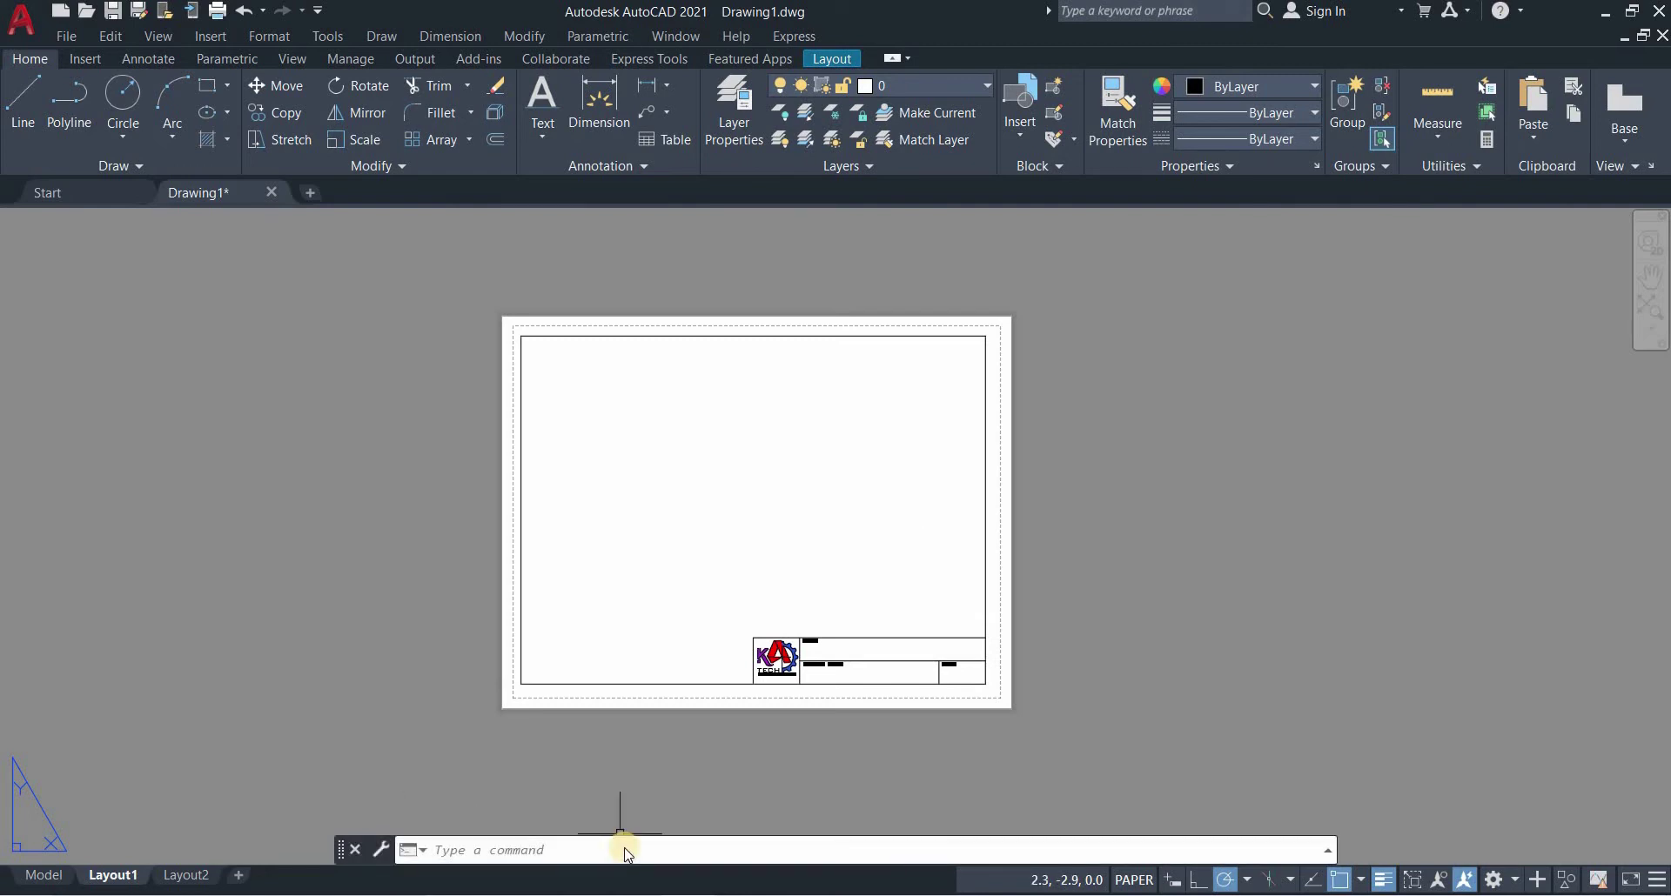
Open the KAD-TECH title block for in-place editing with REFEDIT, then start ATTDEF
text(REFEDIT)
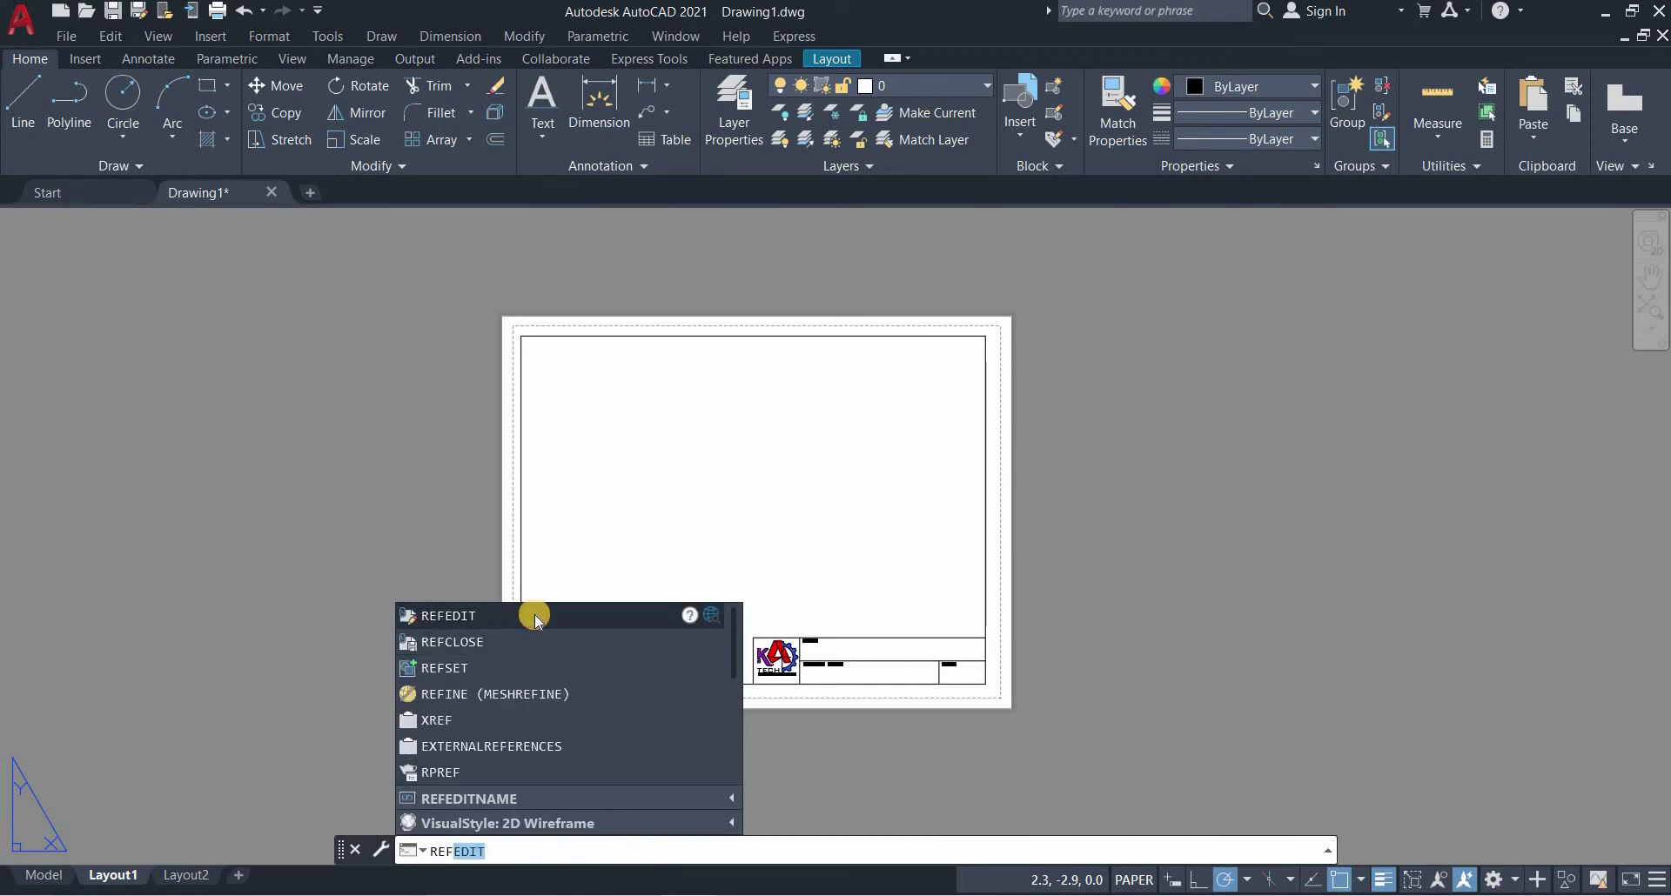
click(534, 614)
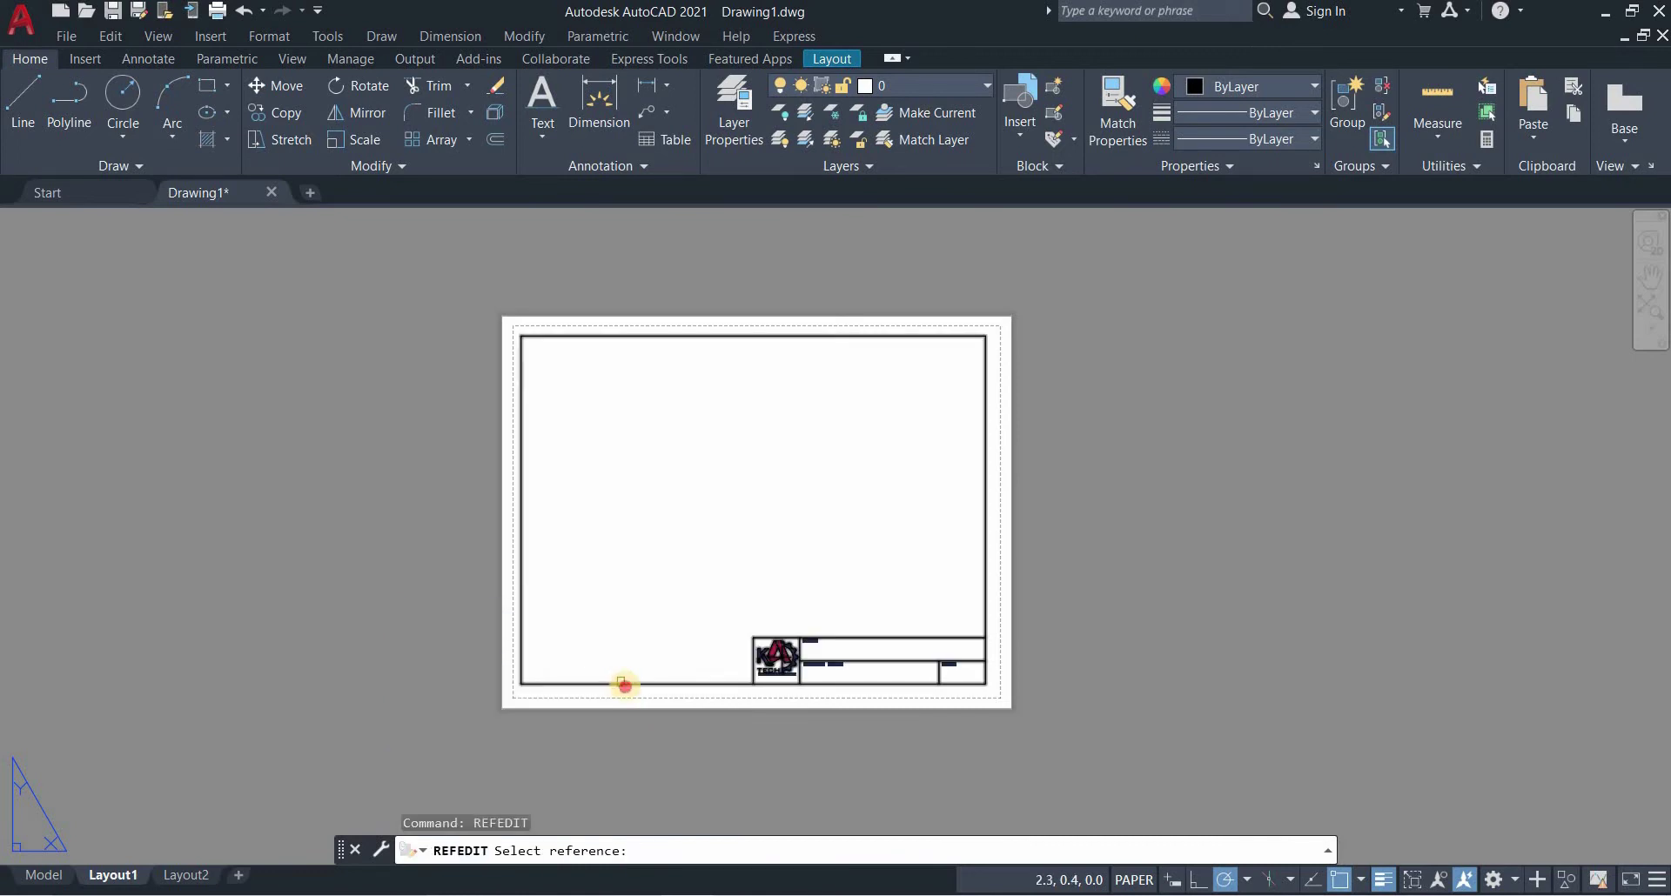
click(623, 683)
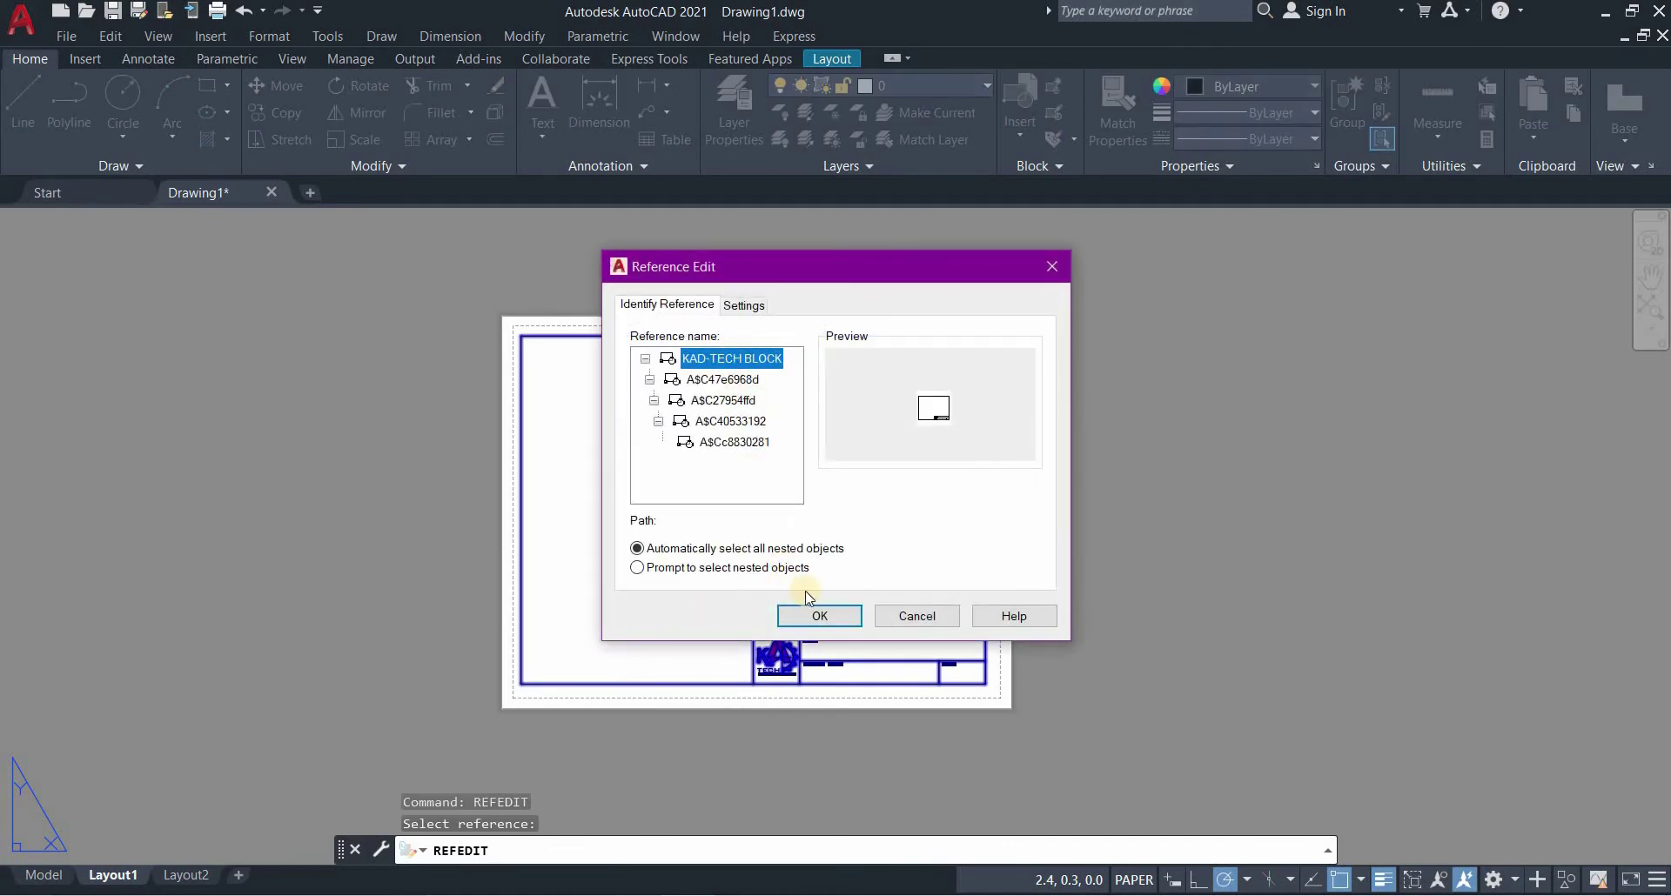
click(821, 614)
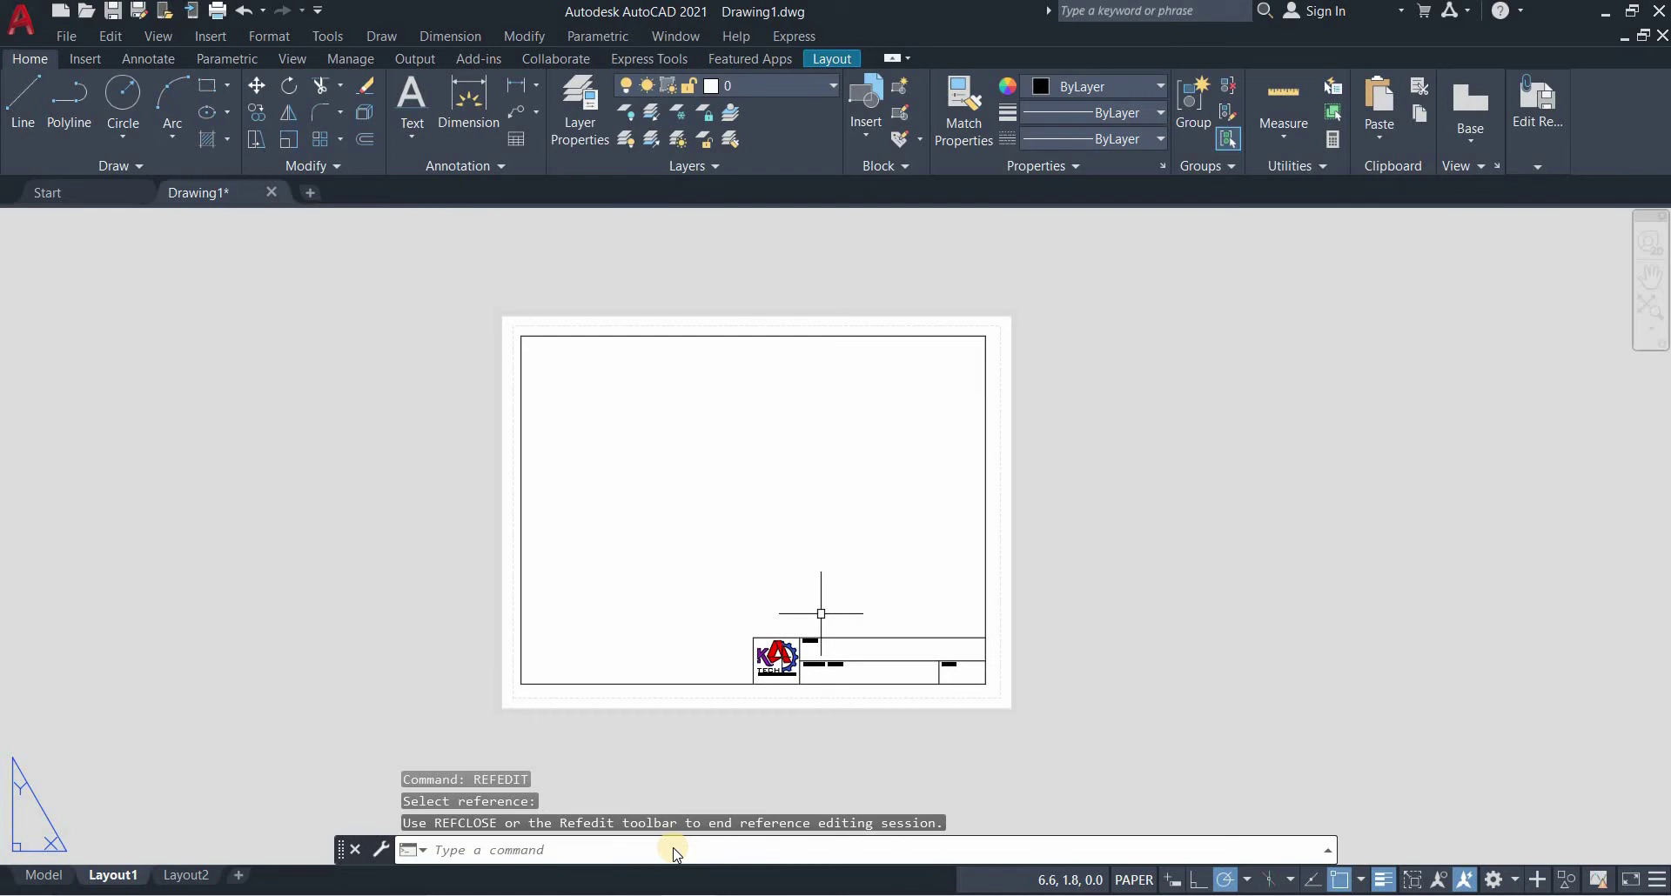
text(ATT)
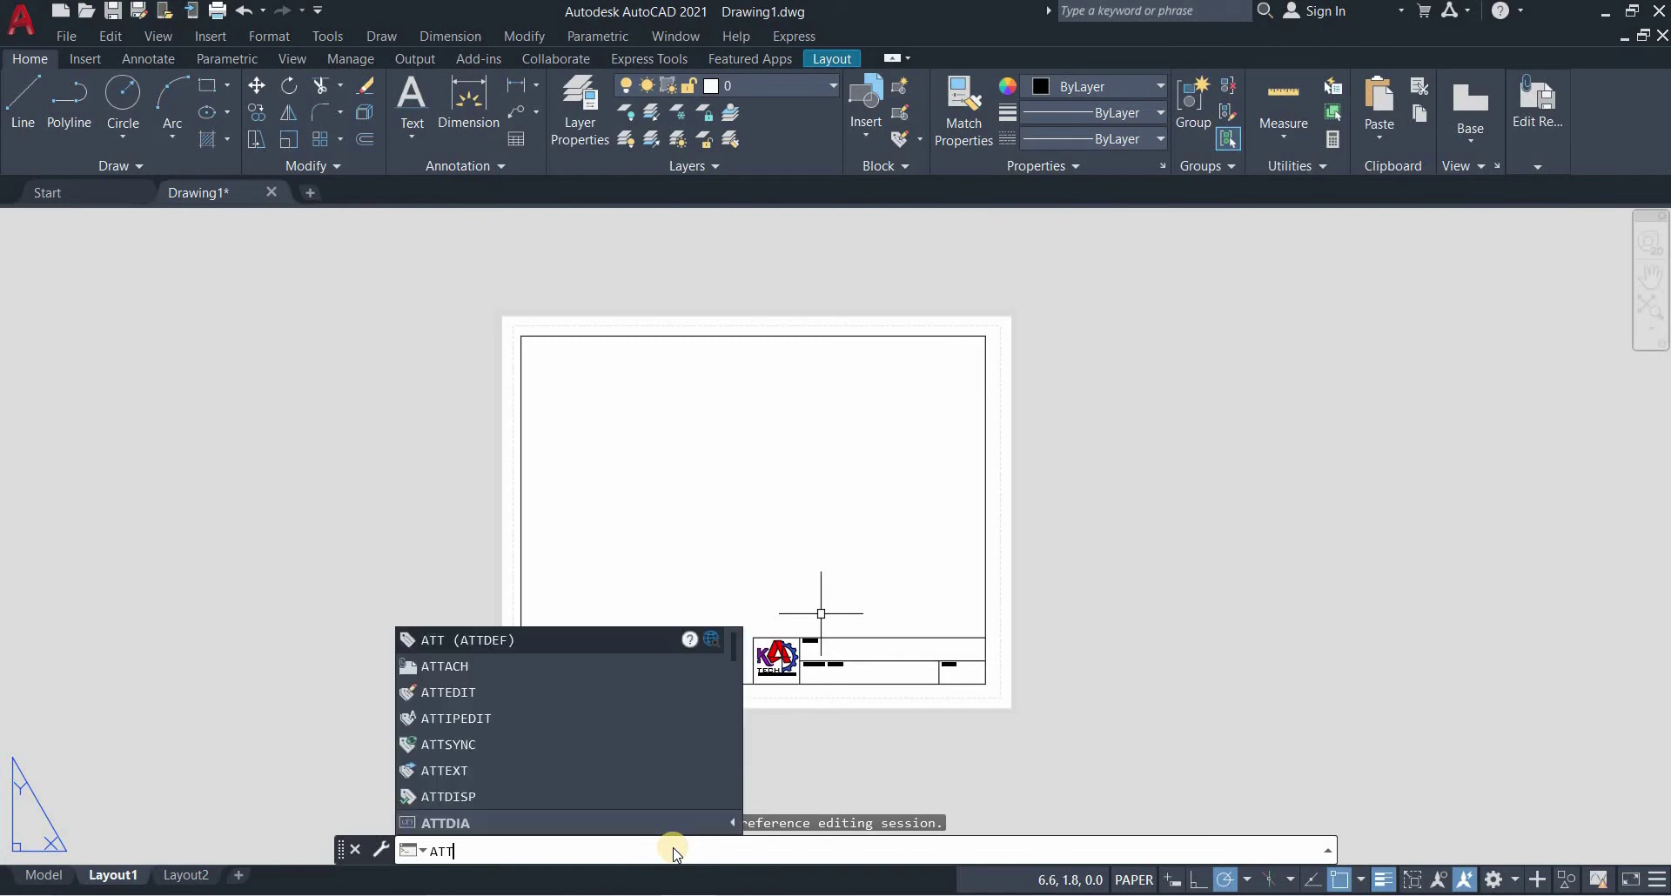
text(DEF)
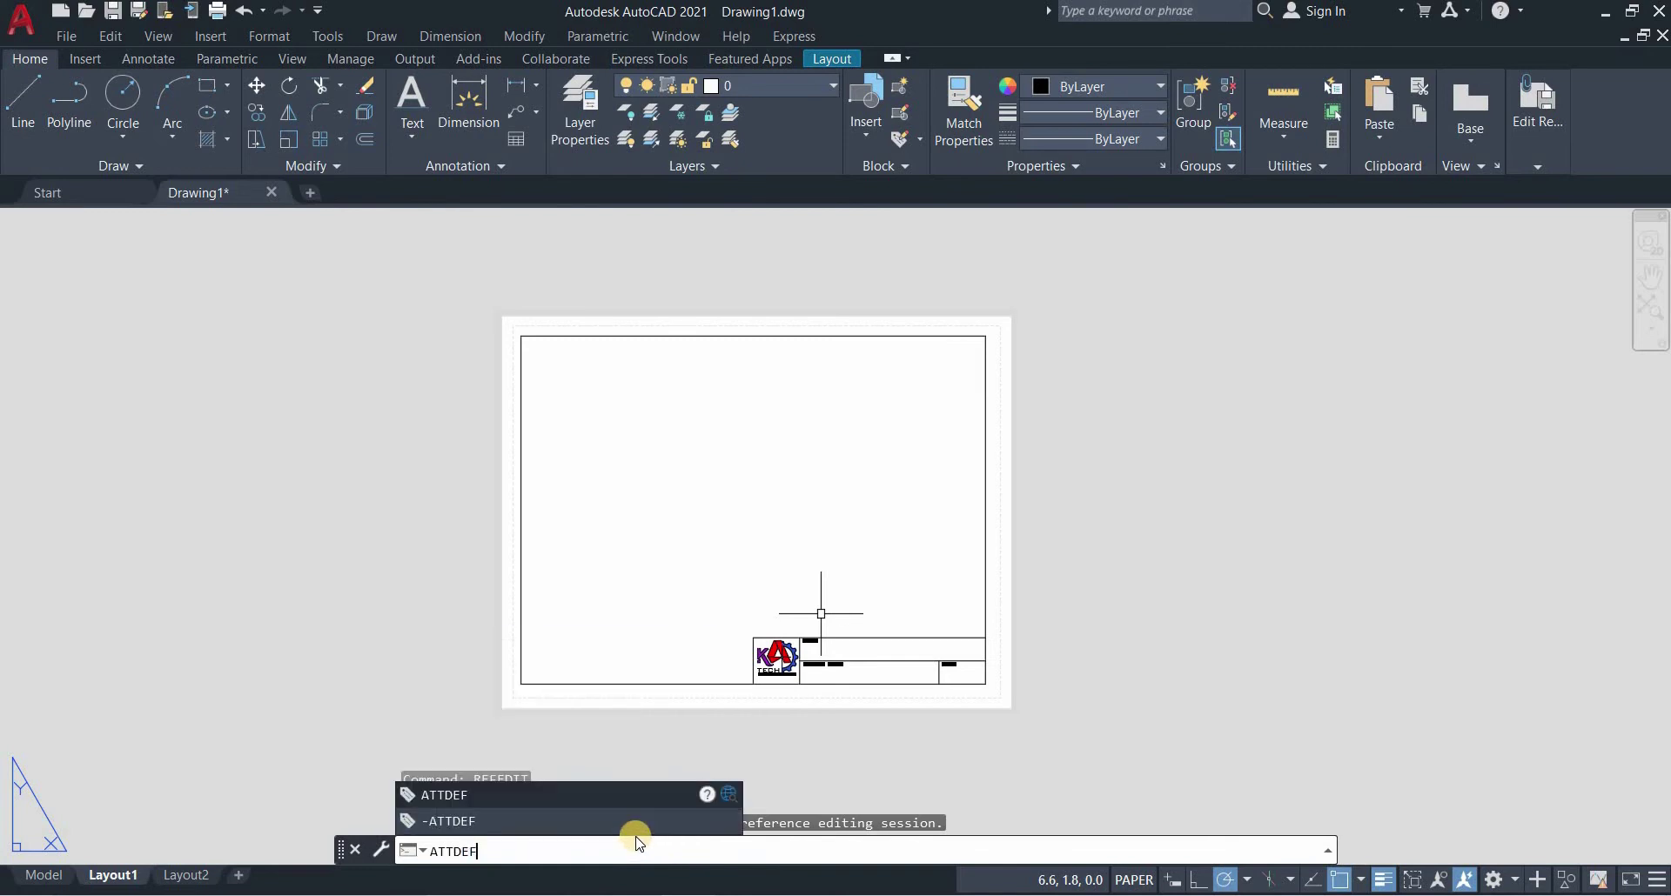
Define an attribute tagged NM with prompt NAME and place it in the NAME cell
key(Return)
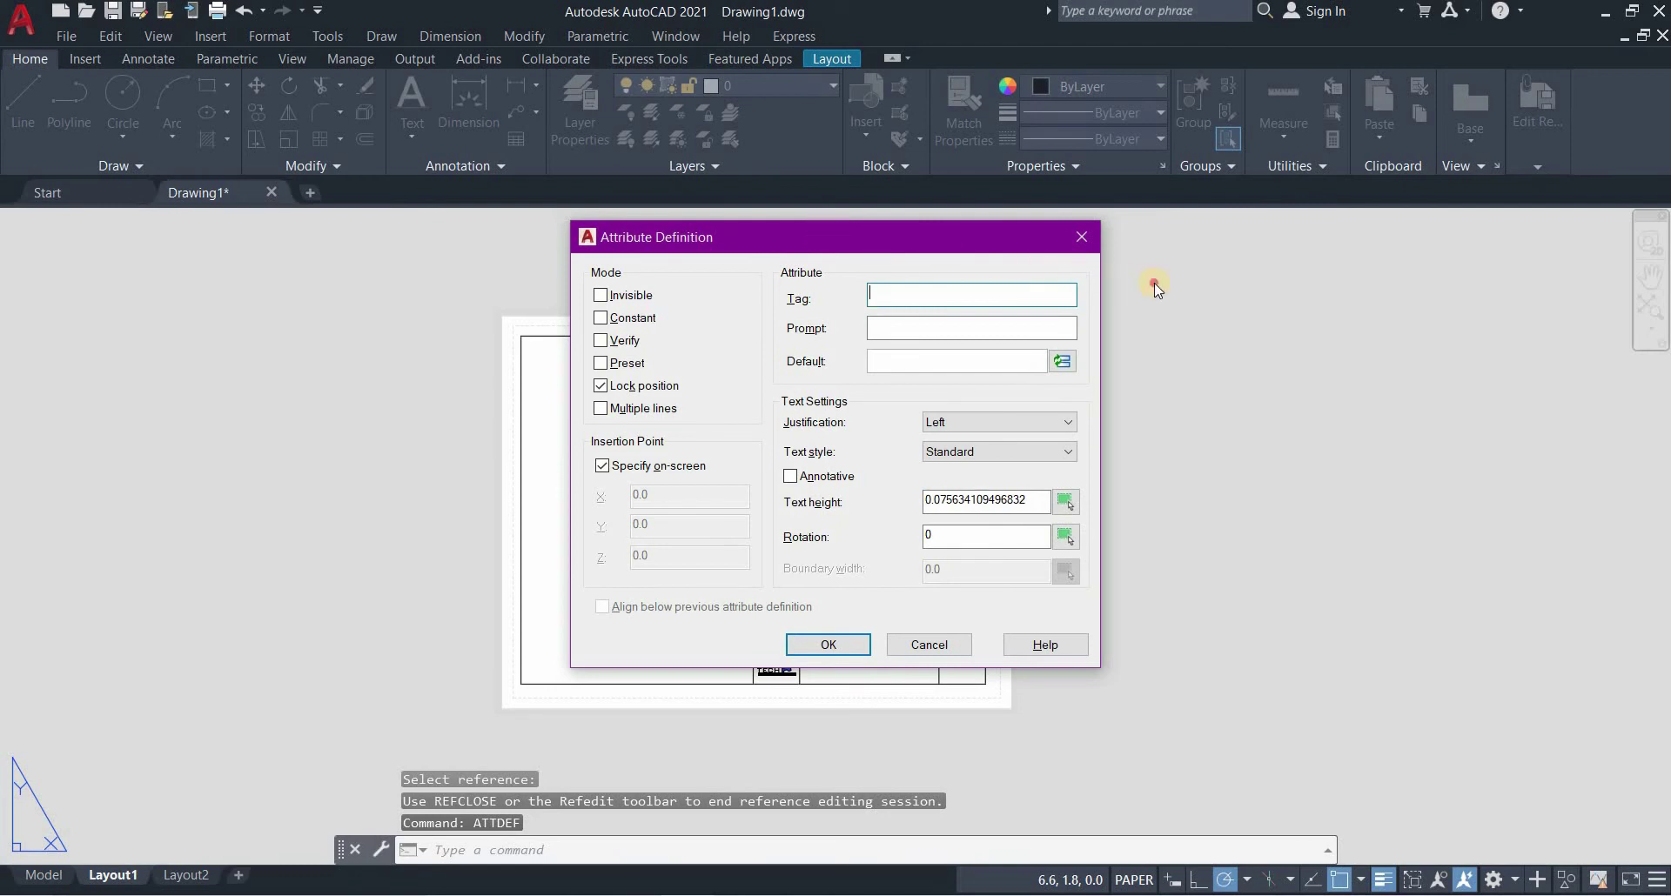
drag(1153, 284, 1187, 280)
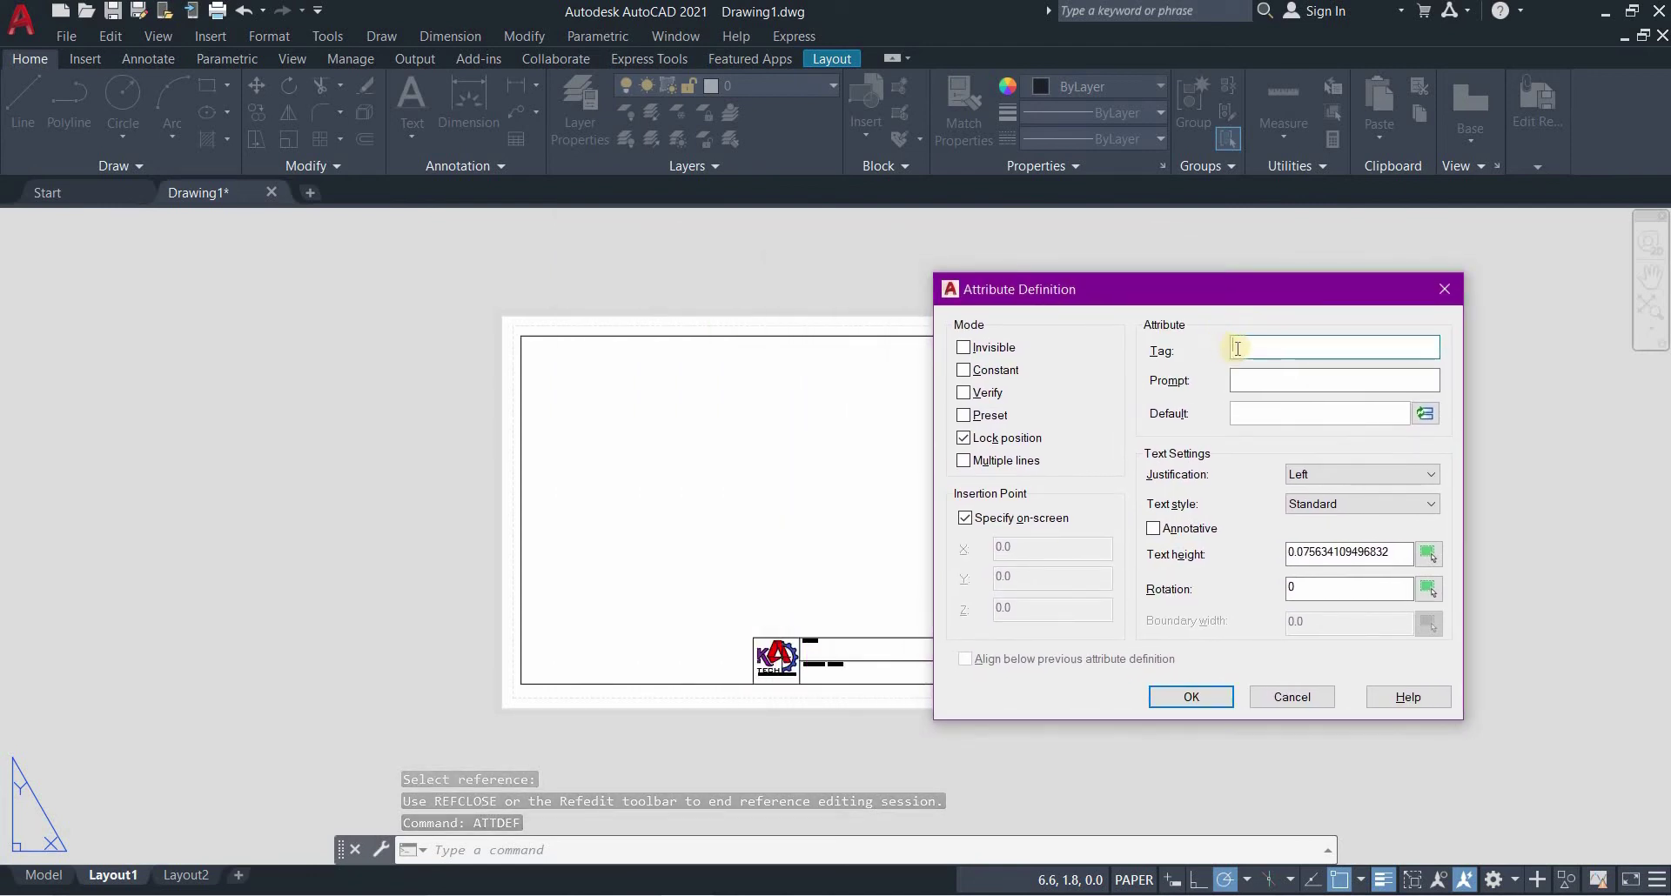
click(1242, 347)
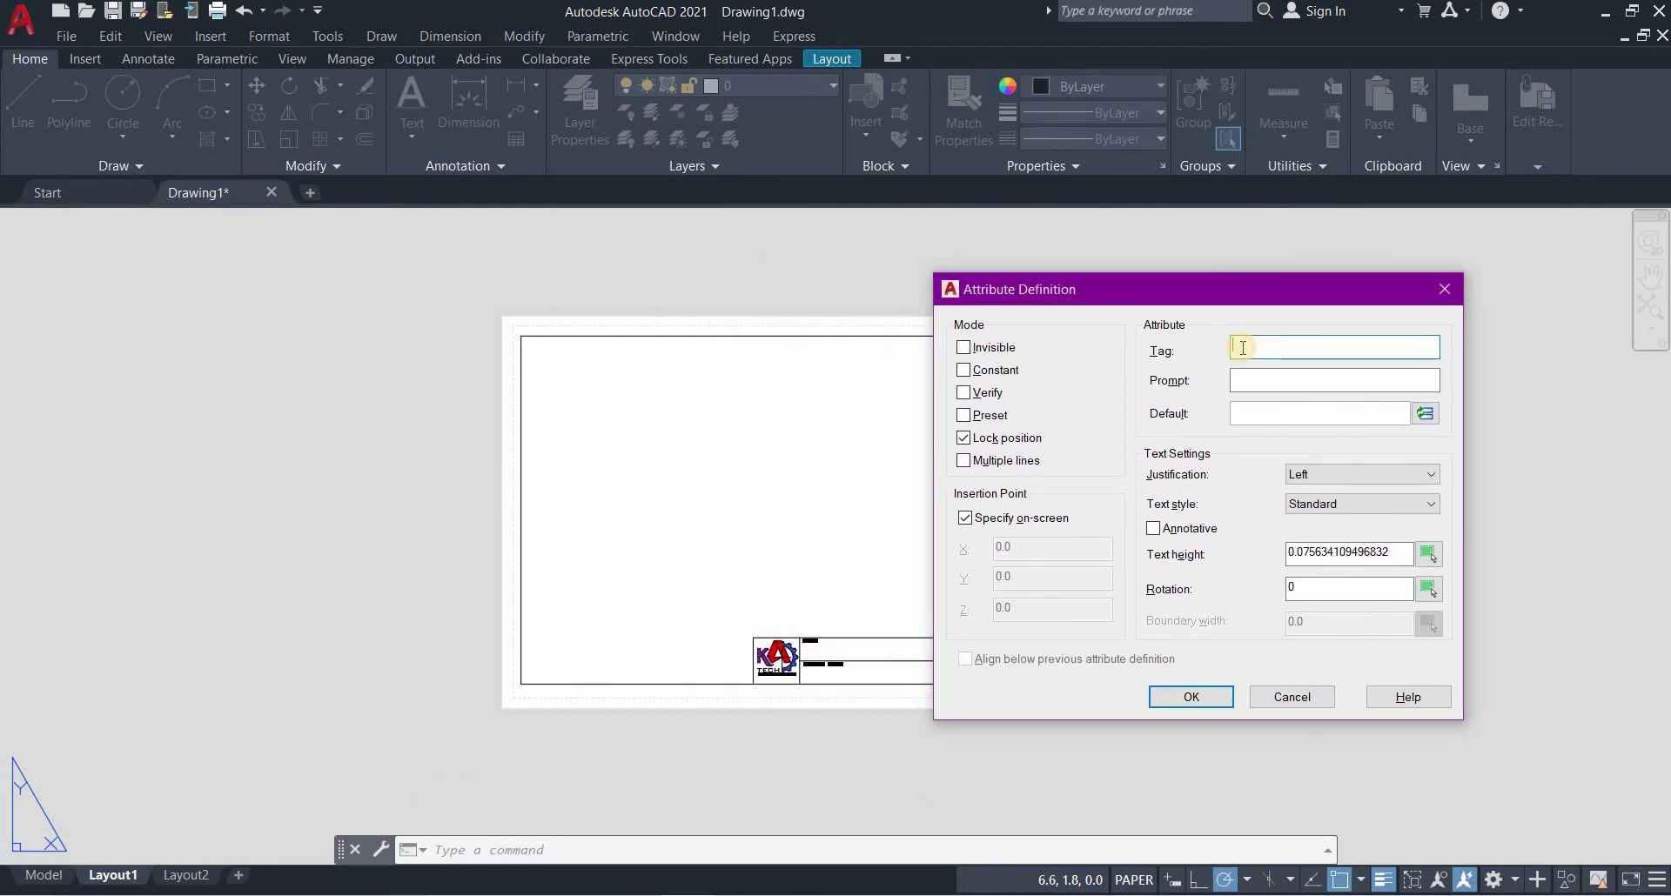
text(NAM)
text(M)
click(1252, 384)
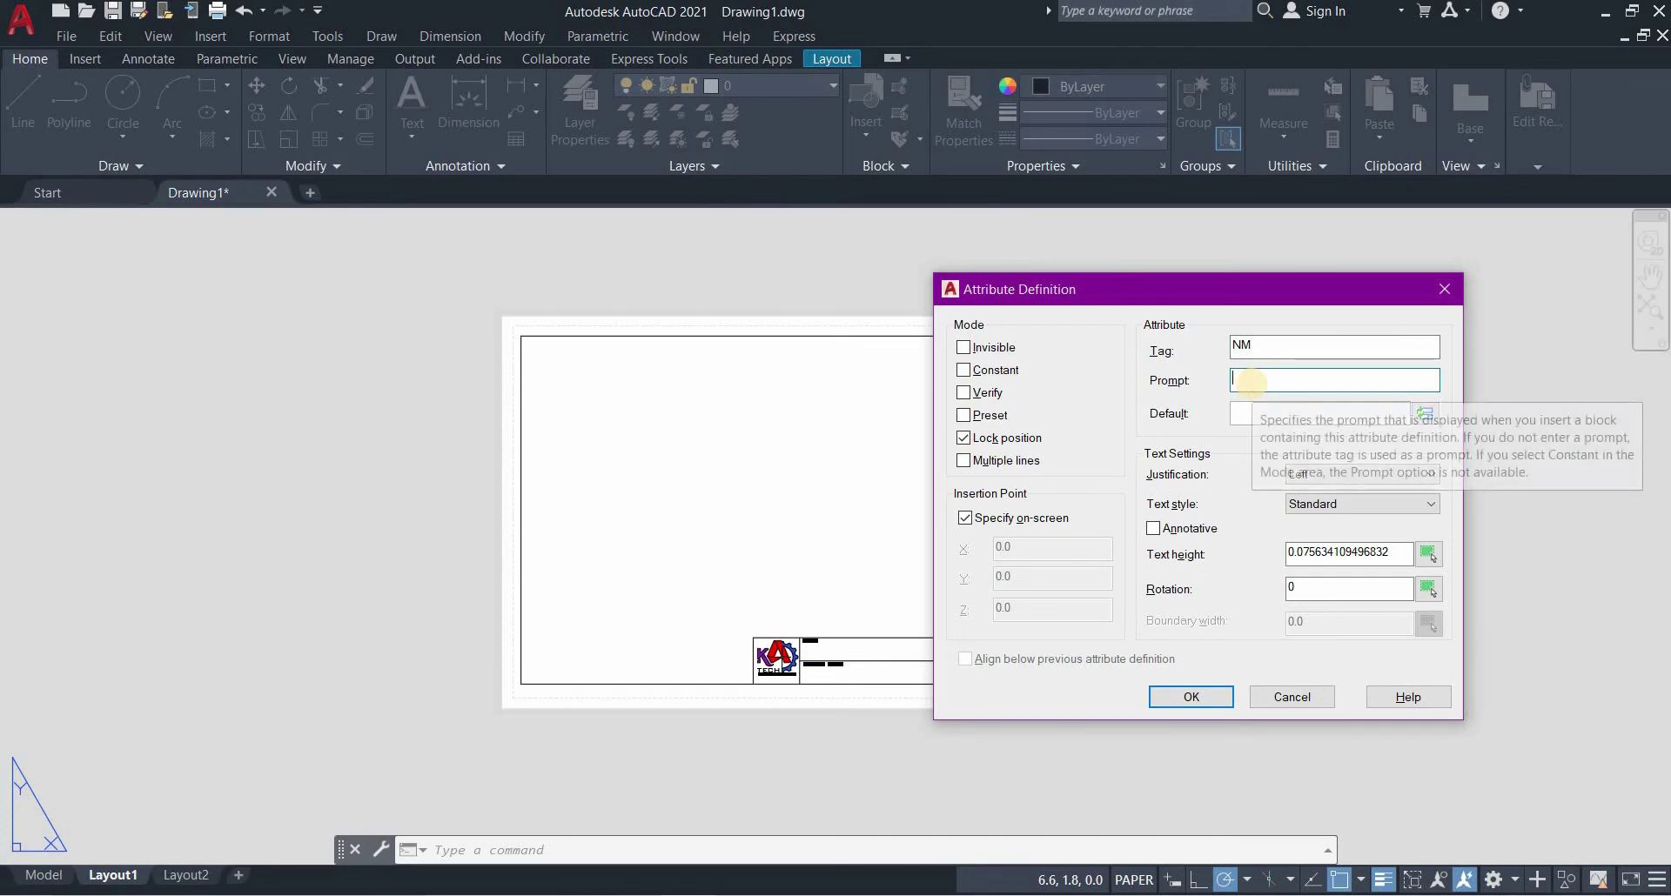
text(NAME)
click(1182, 701)
scroll(884, 691, up, 8)
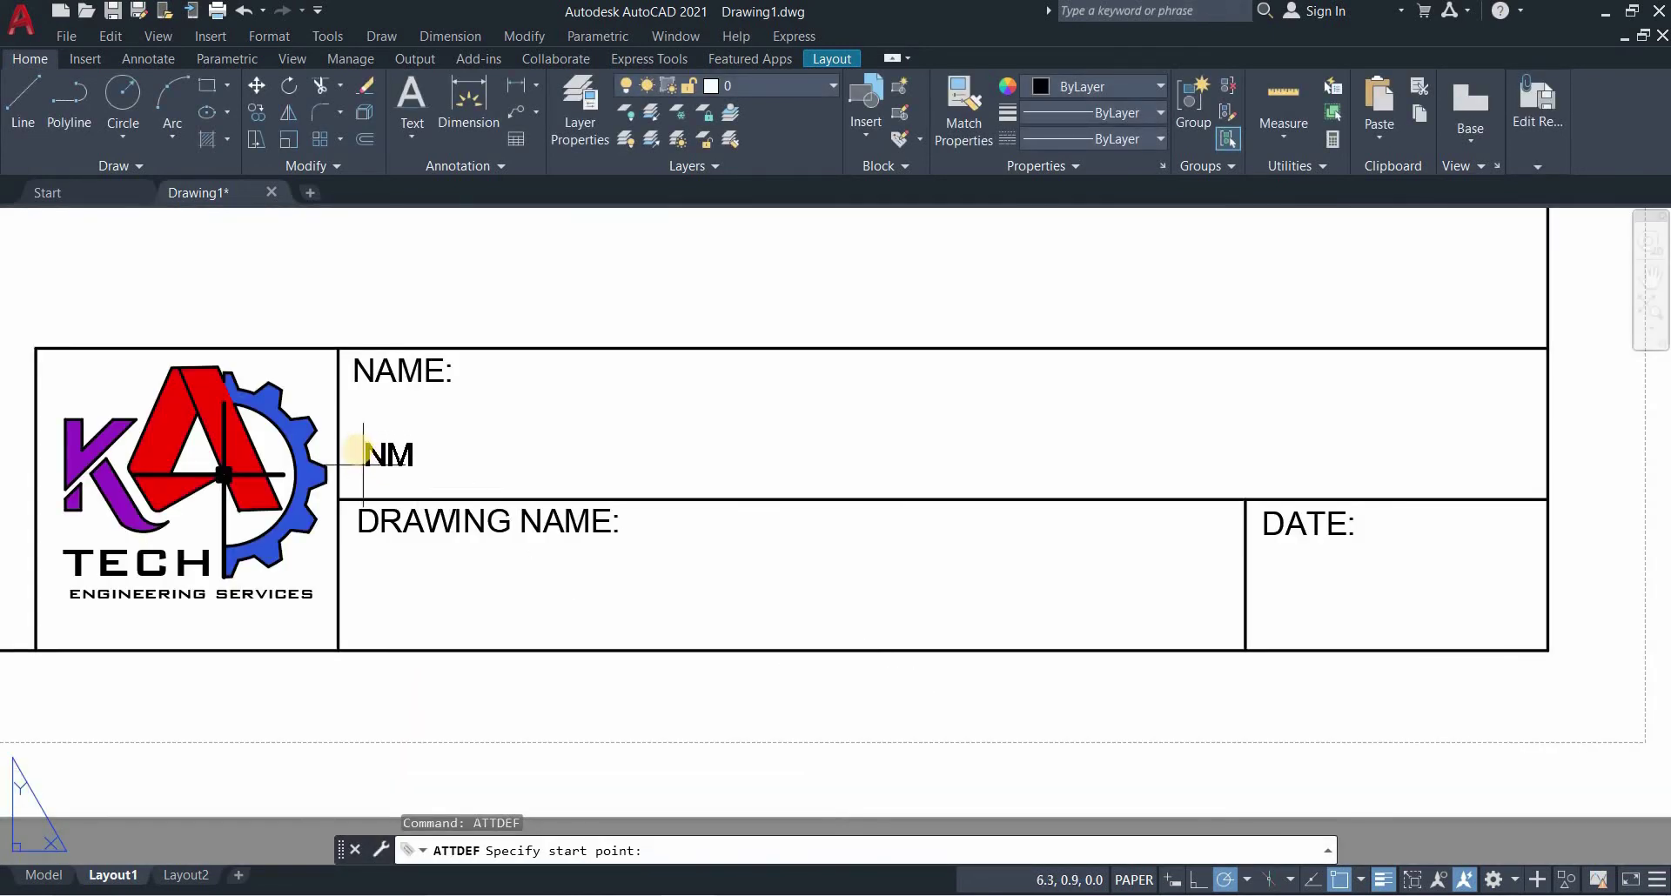
click(356, 448)
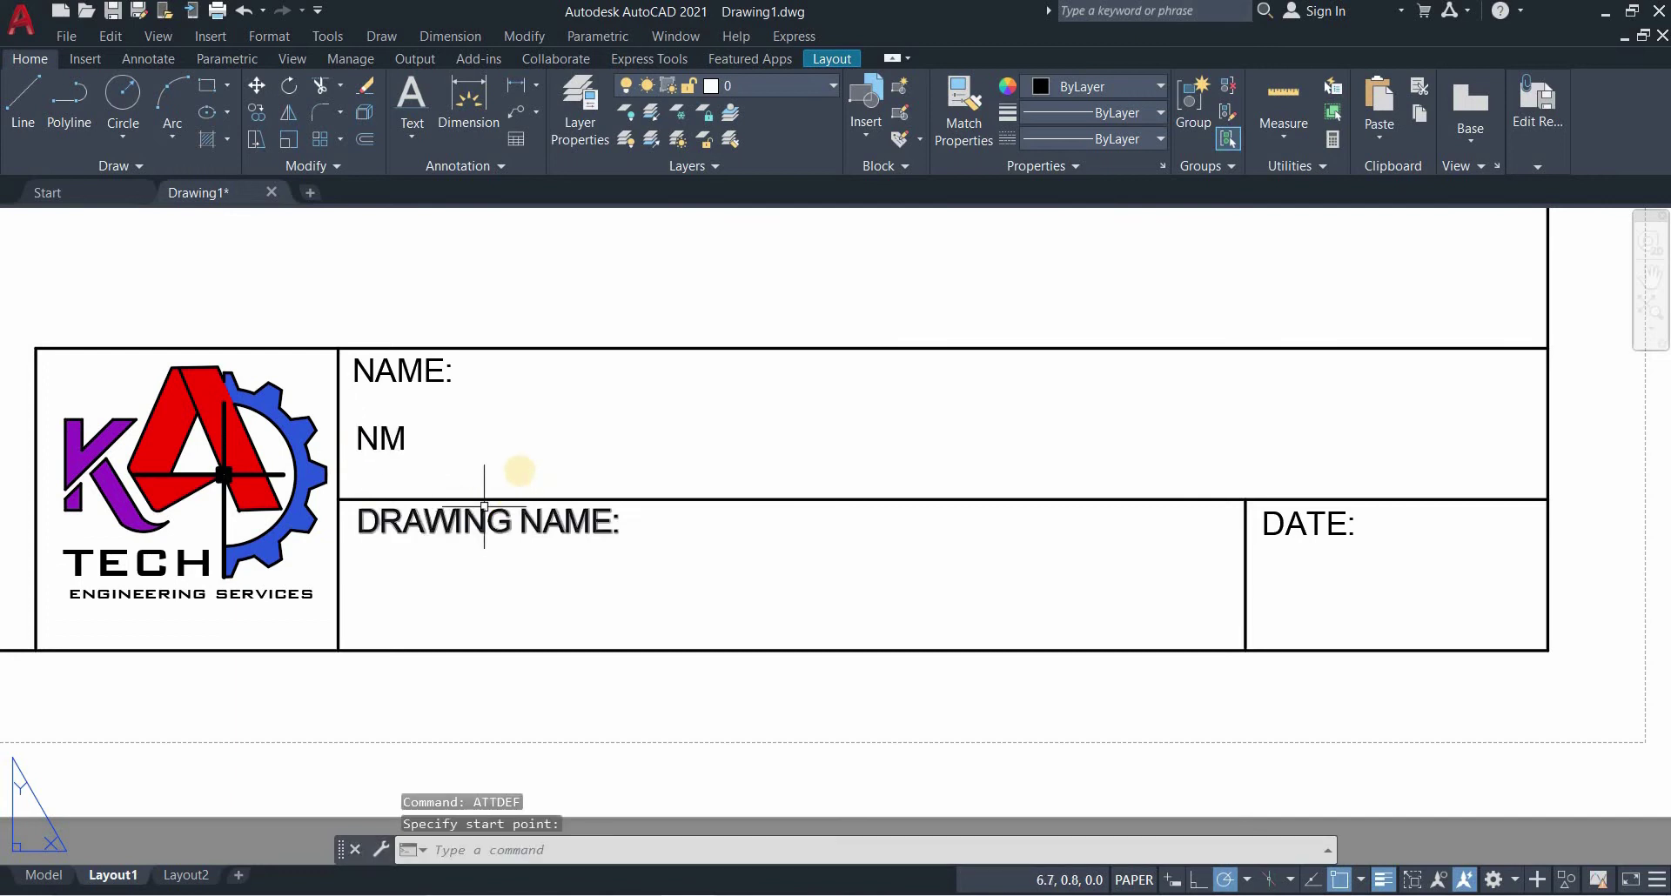
Add attribute DW with prompt DRAWINGNAME under the DRAWING NAME: label
key(Return)
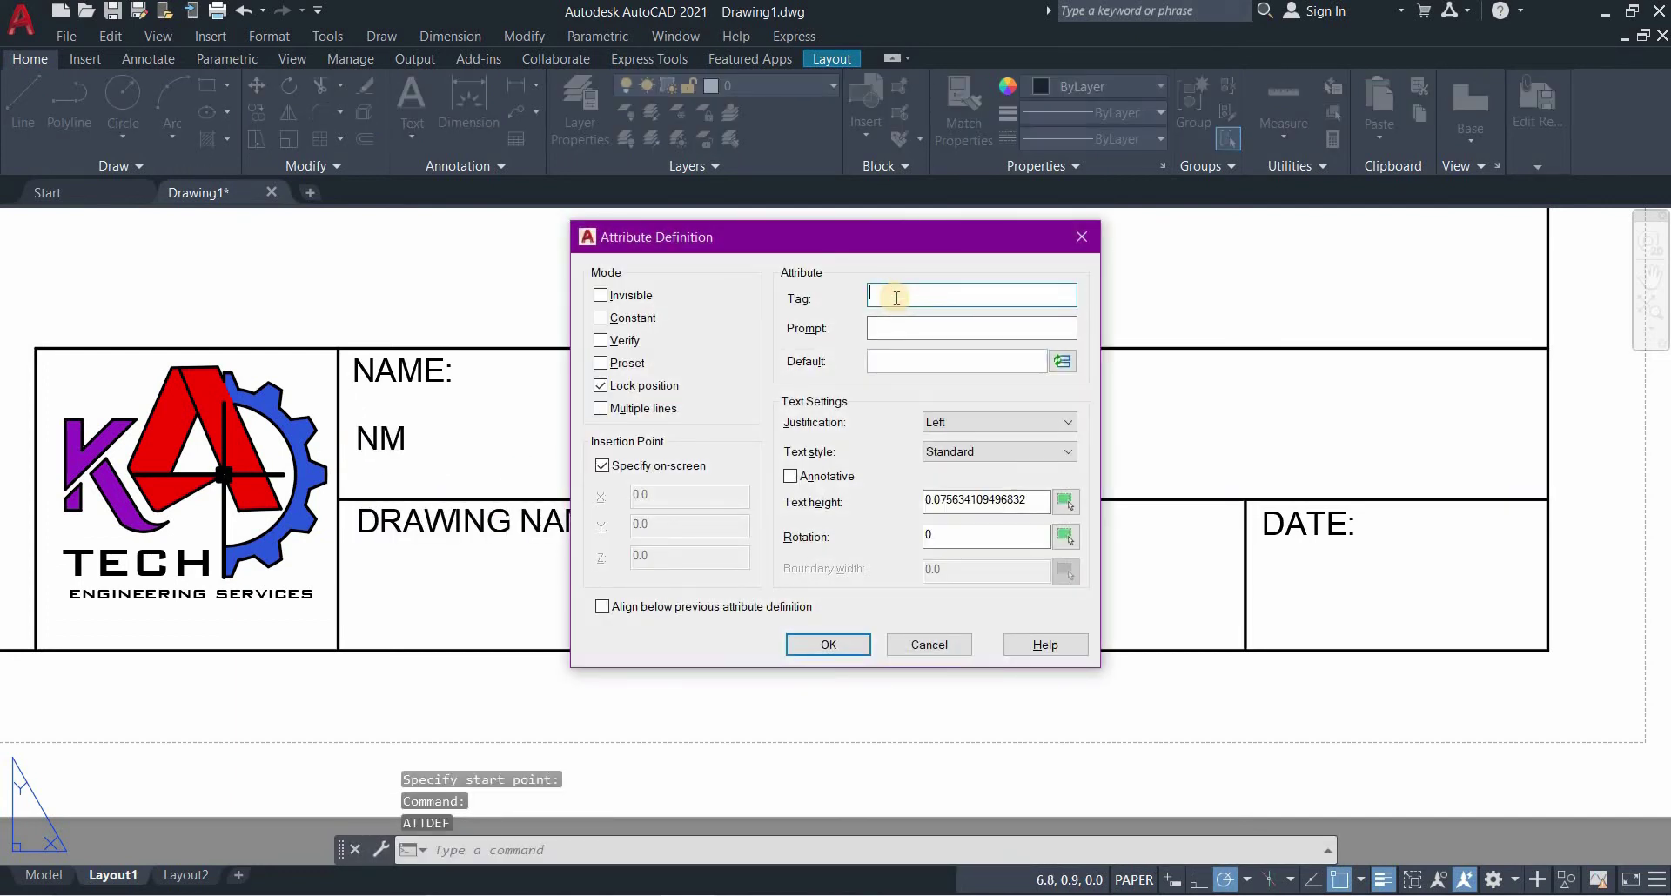
text(DW)
click(894, 324)
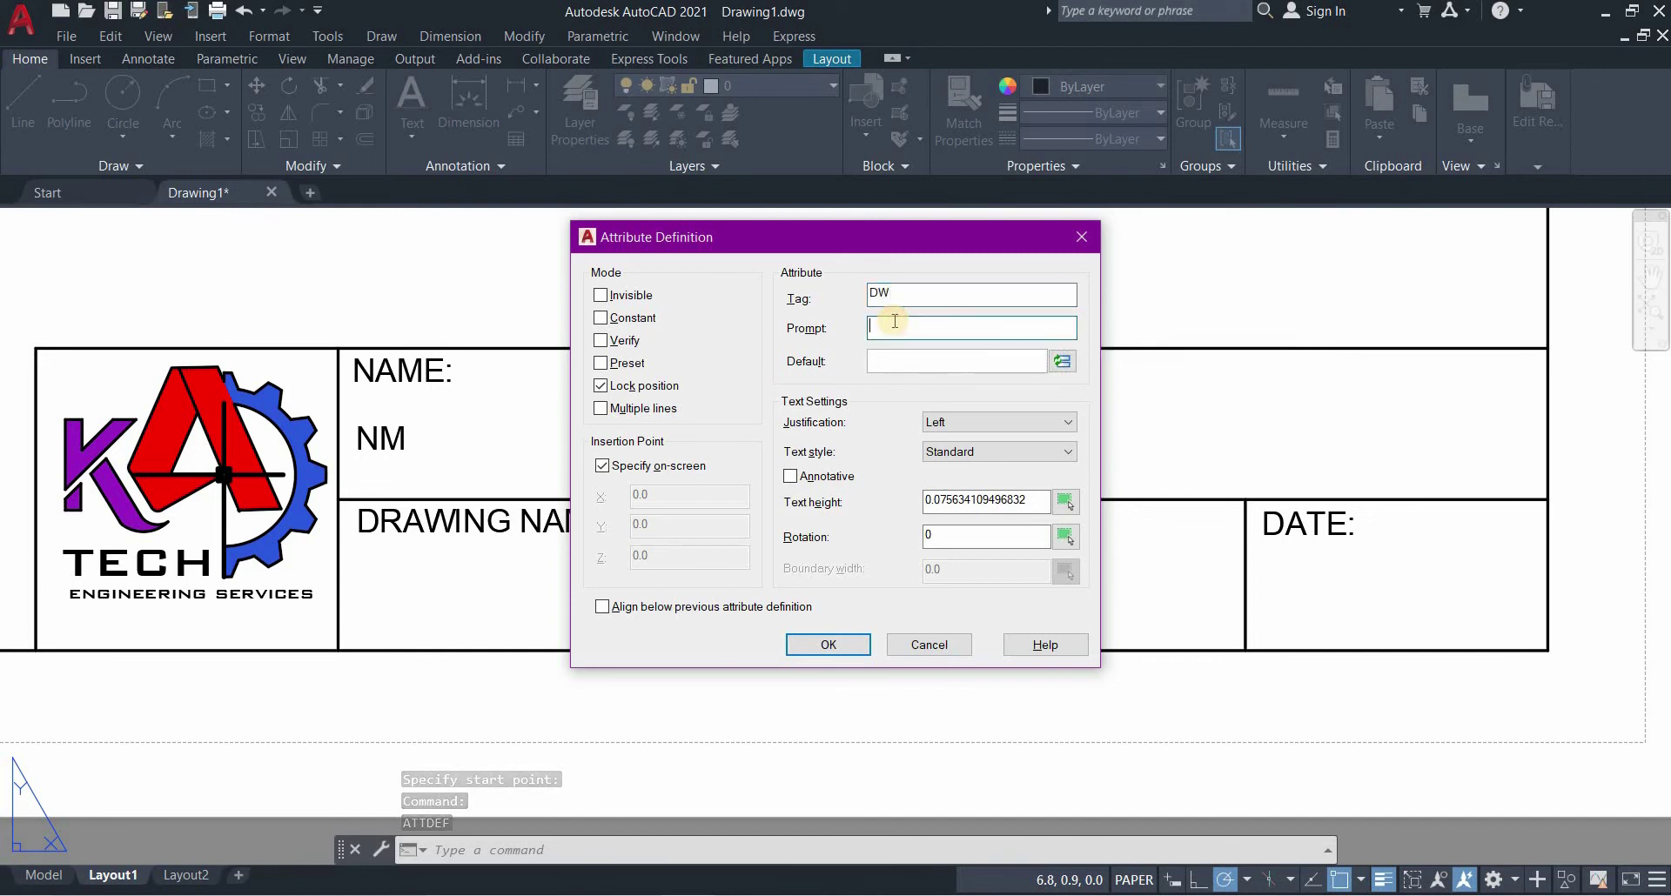
text(DRAWINGNAME)
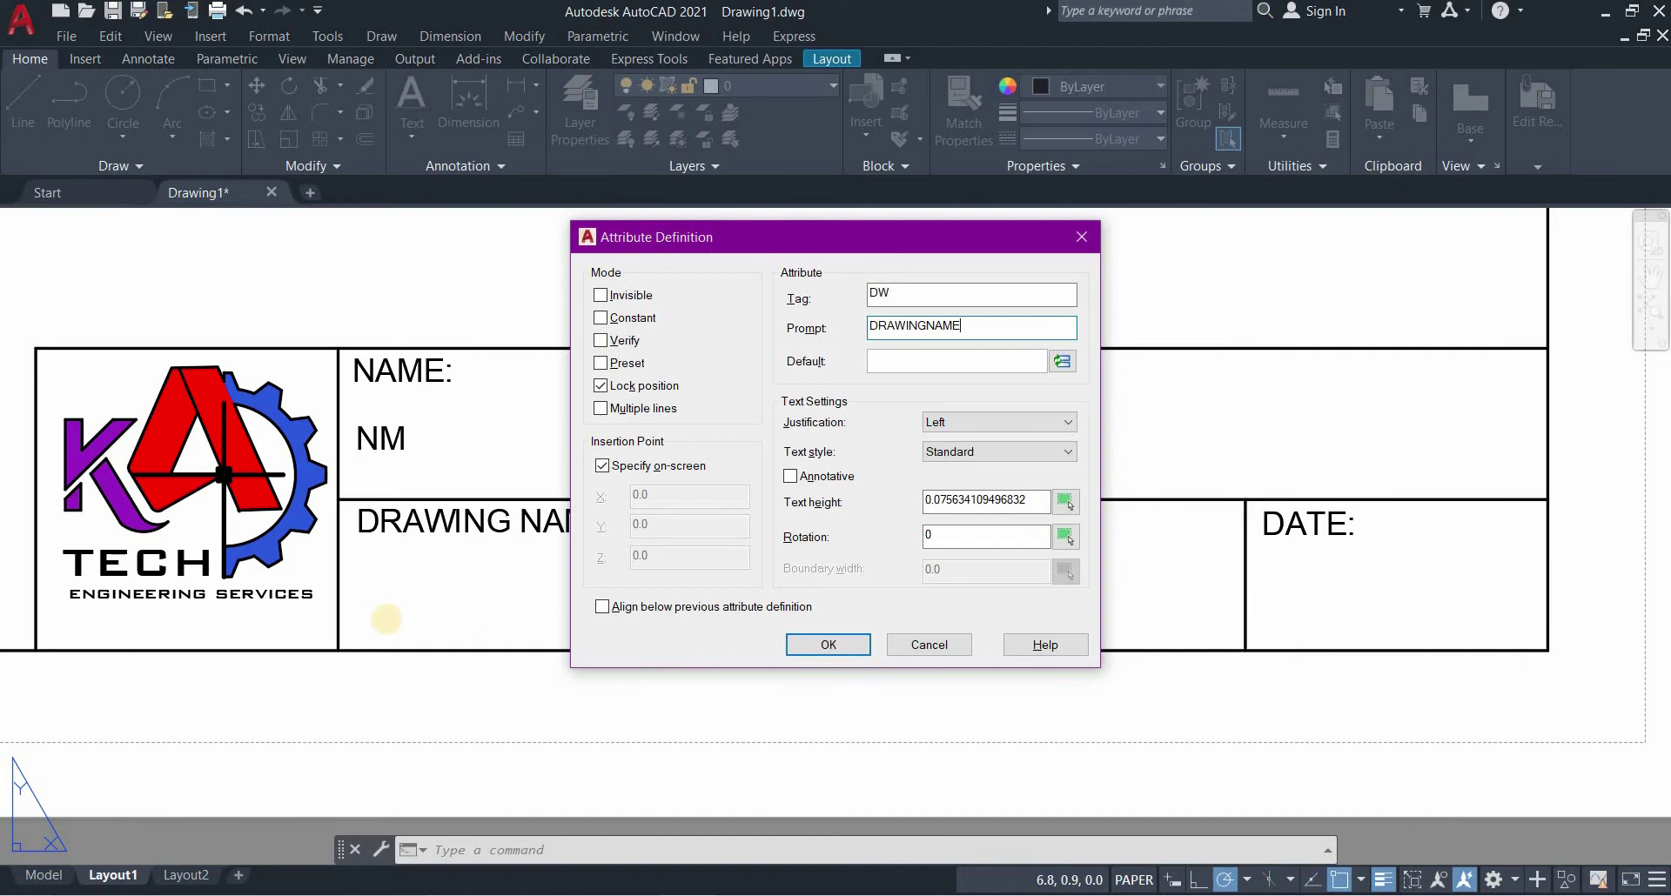
click(356, 604)
Add attribute DT with prompt DATE in the DATE cell, then zoom out to the whole sheet
key(Return)
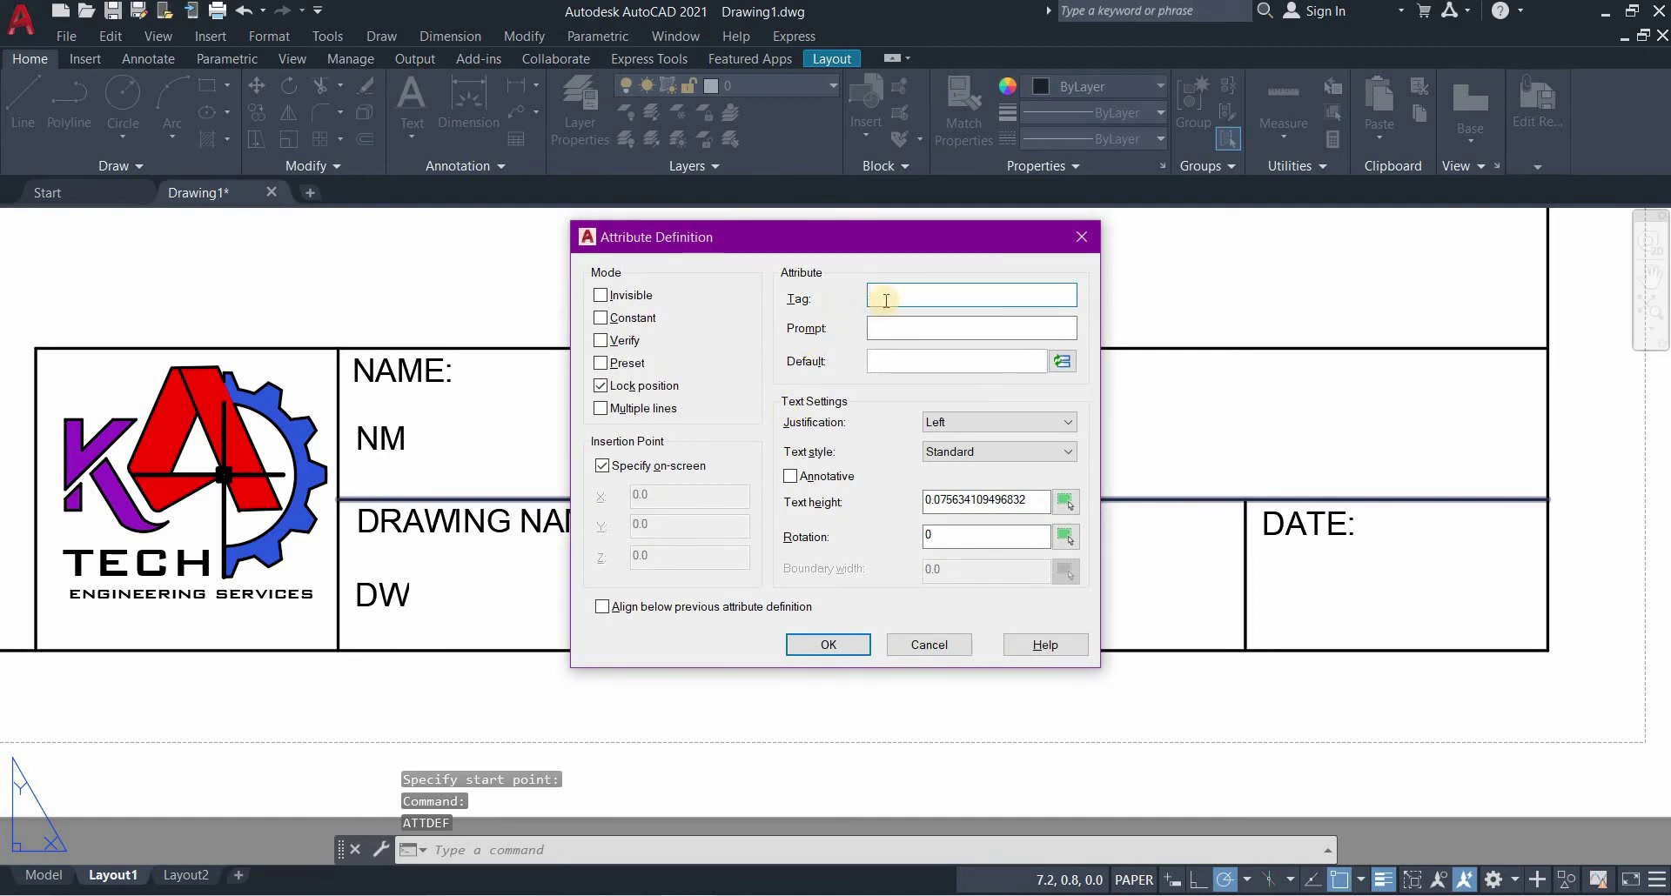
text(DT)
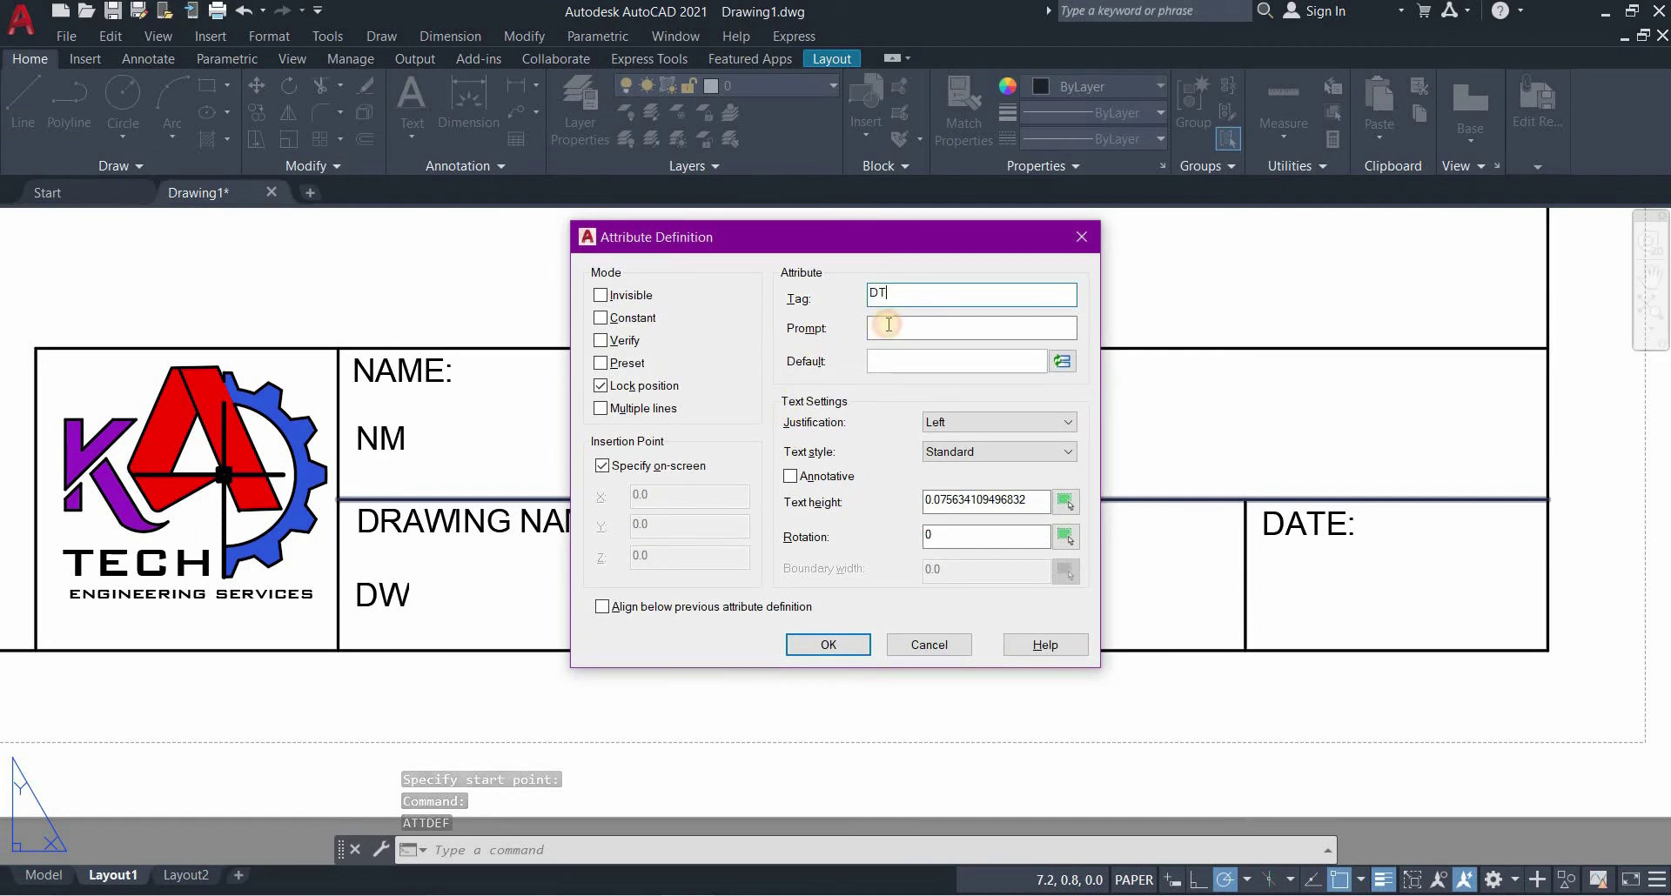
click(888, 326)
text(DATE)
click(828, 645)
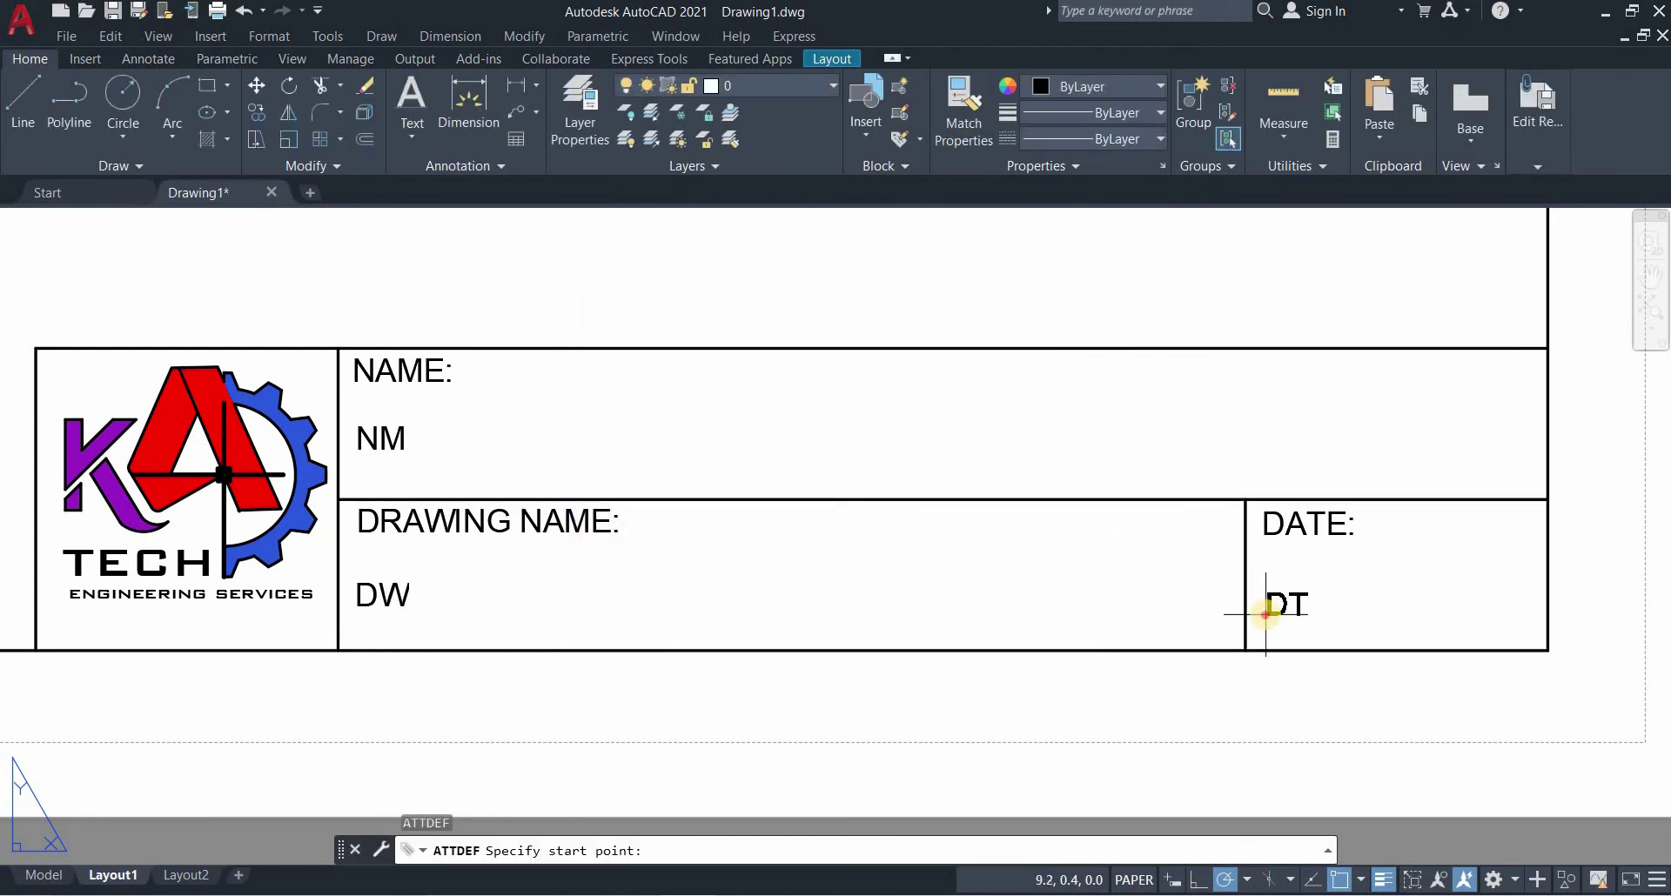
click(1266, 618)
scroll(1215, 457, down, 6)
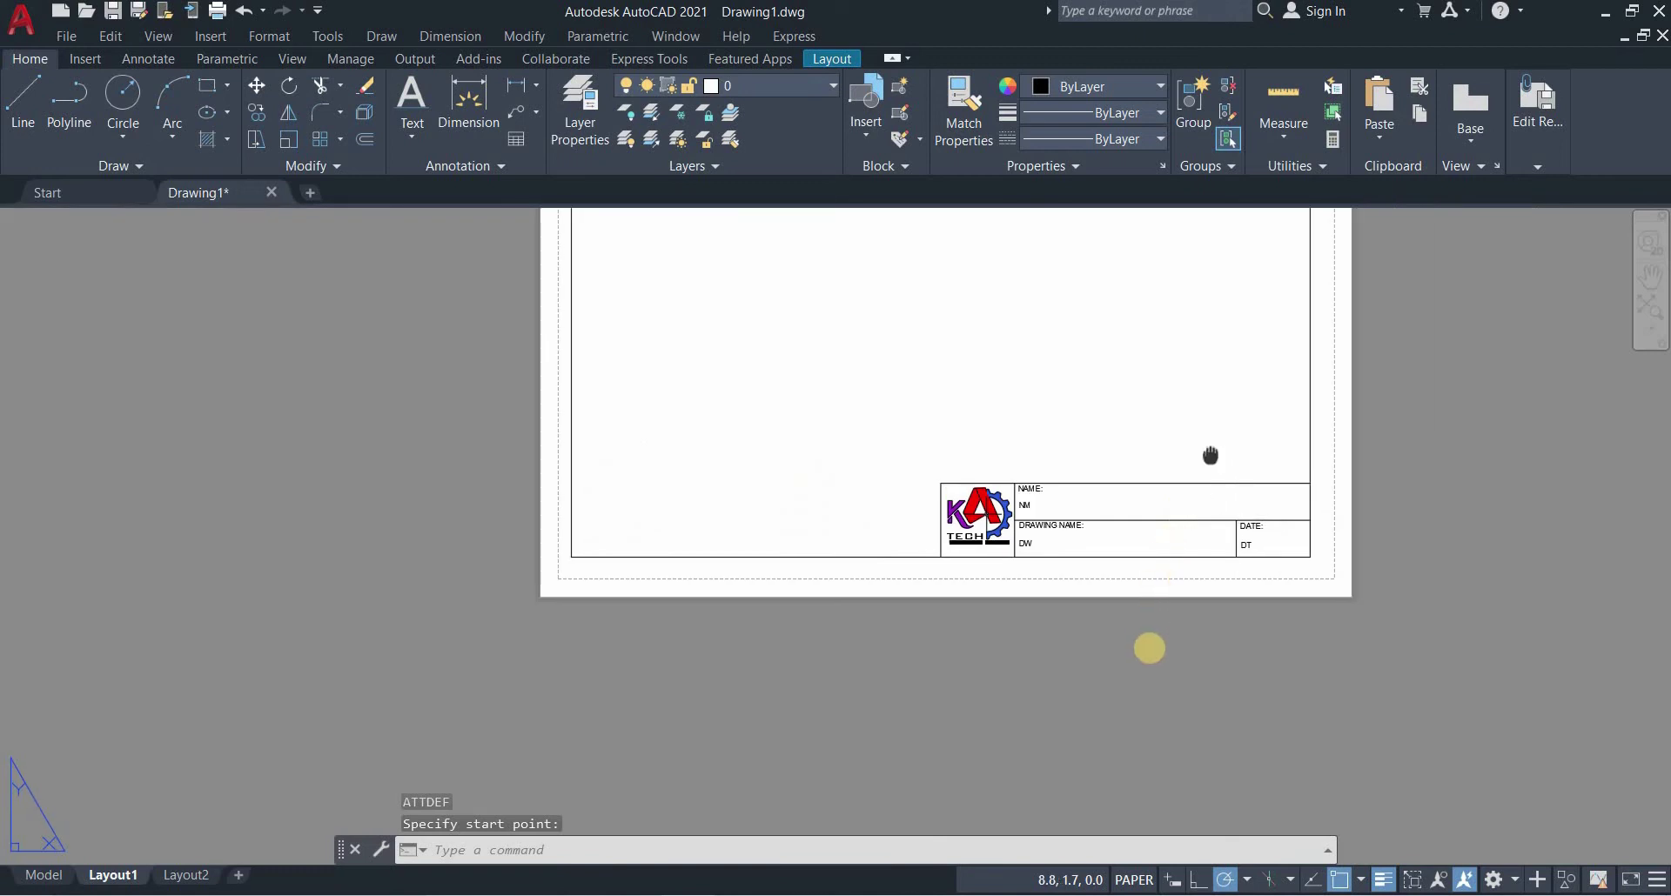
middle_drag(1209, 455, 1145, 674)
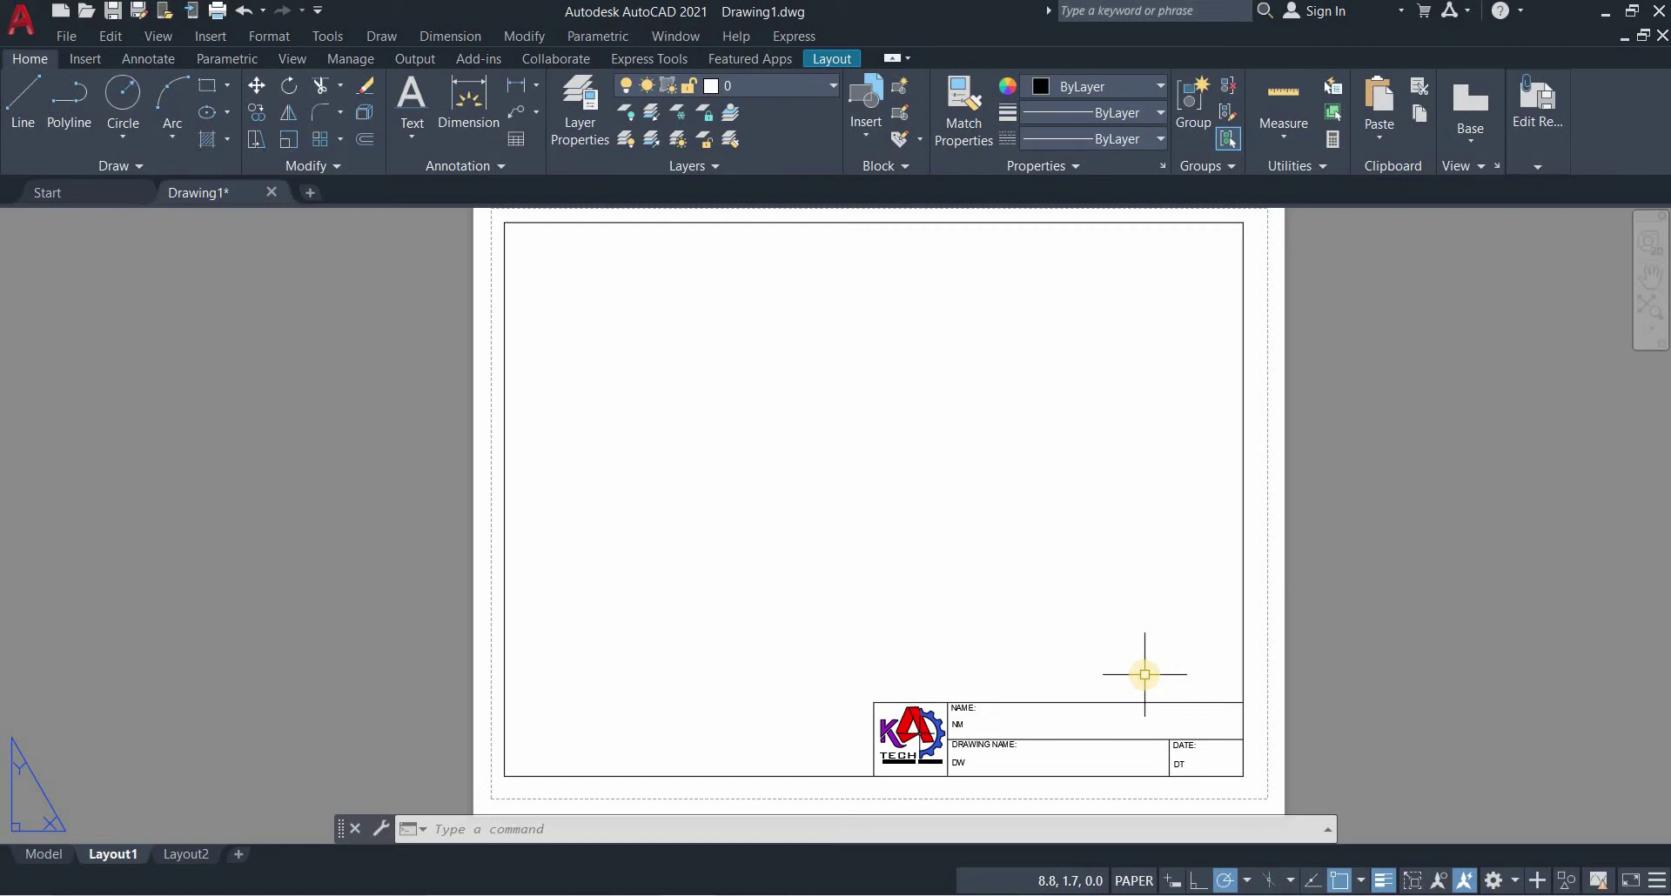
Close in-place editing with REFCLOSE, saving the NM, DW and DT attributes into KAD-TECH BLOCK
text(REF)
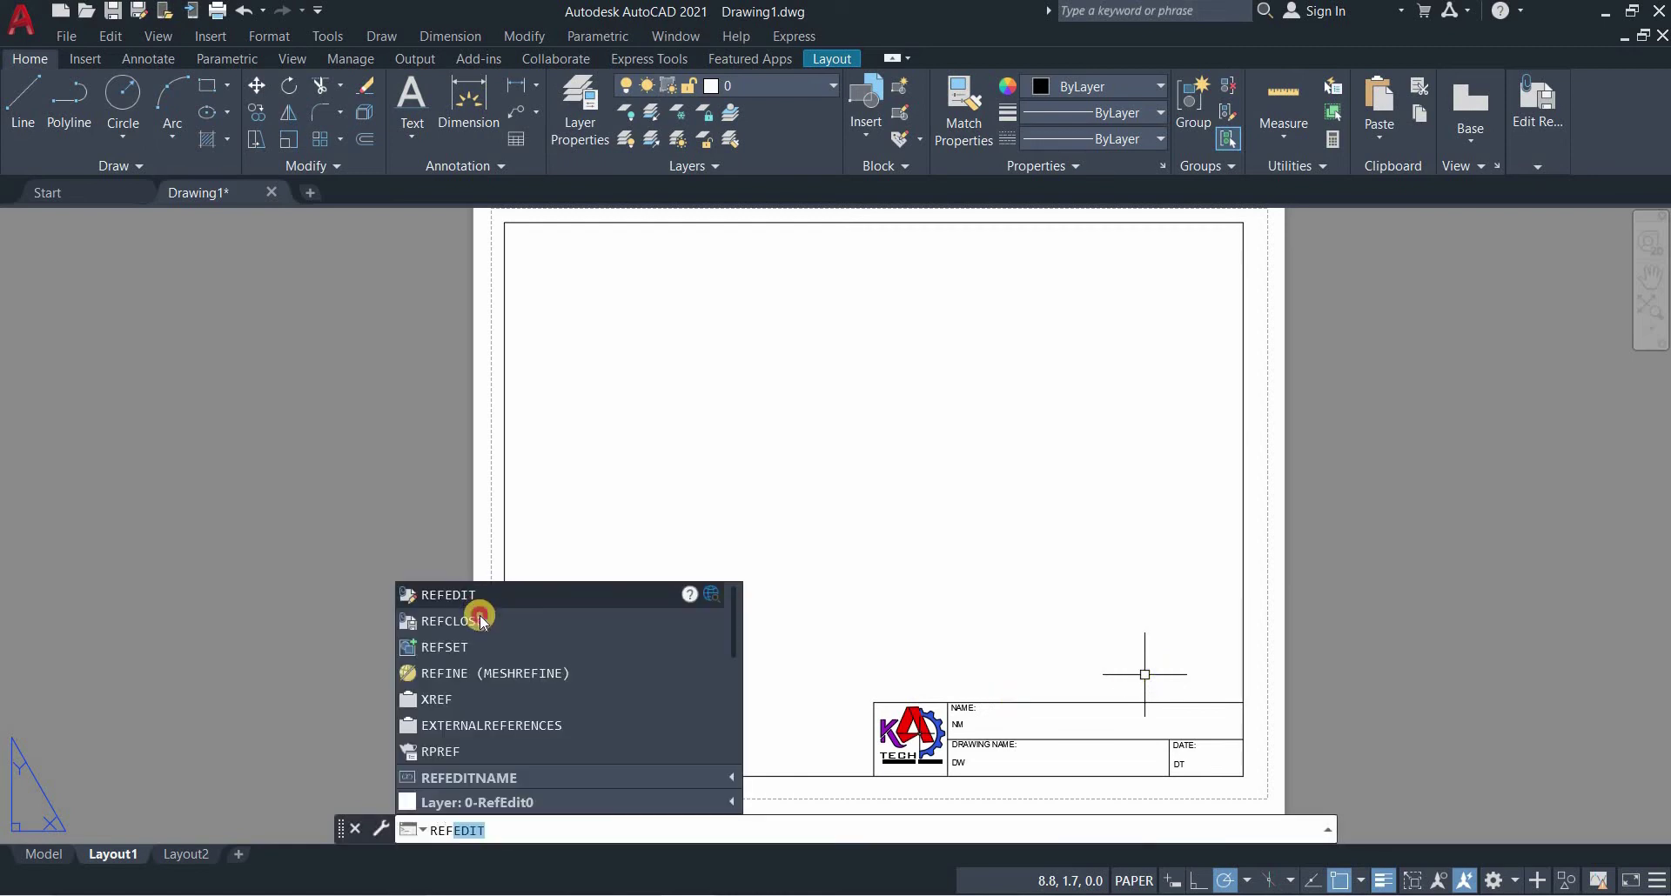
click(480, 620)
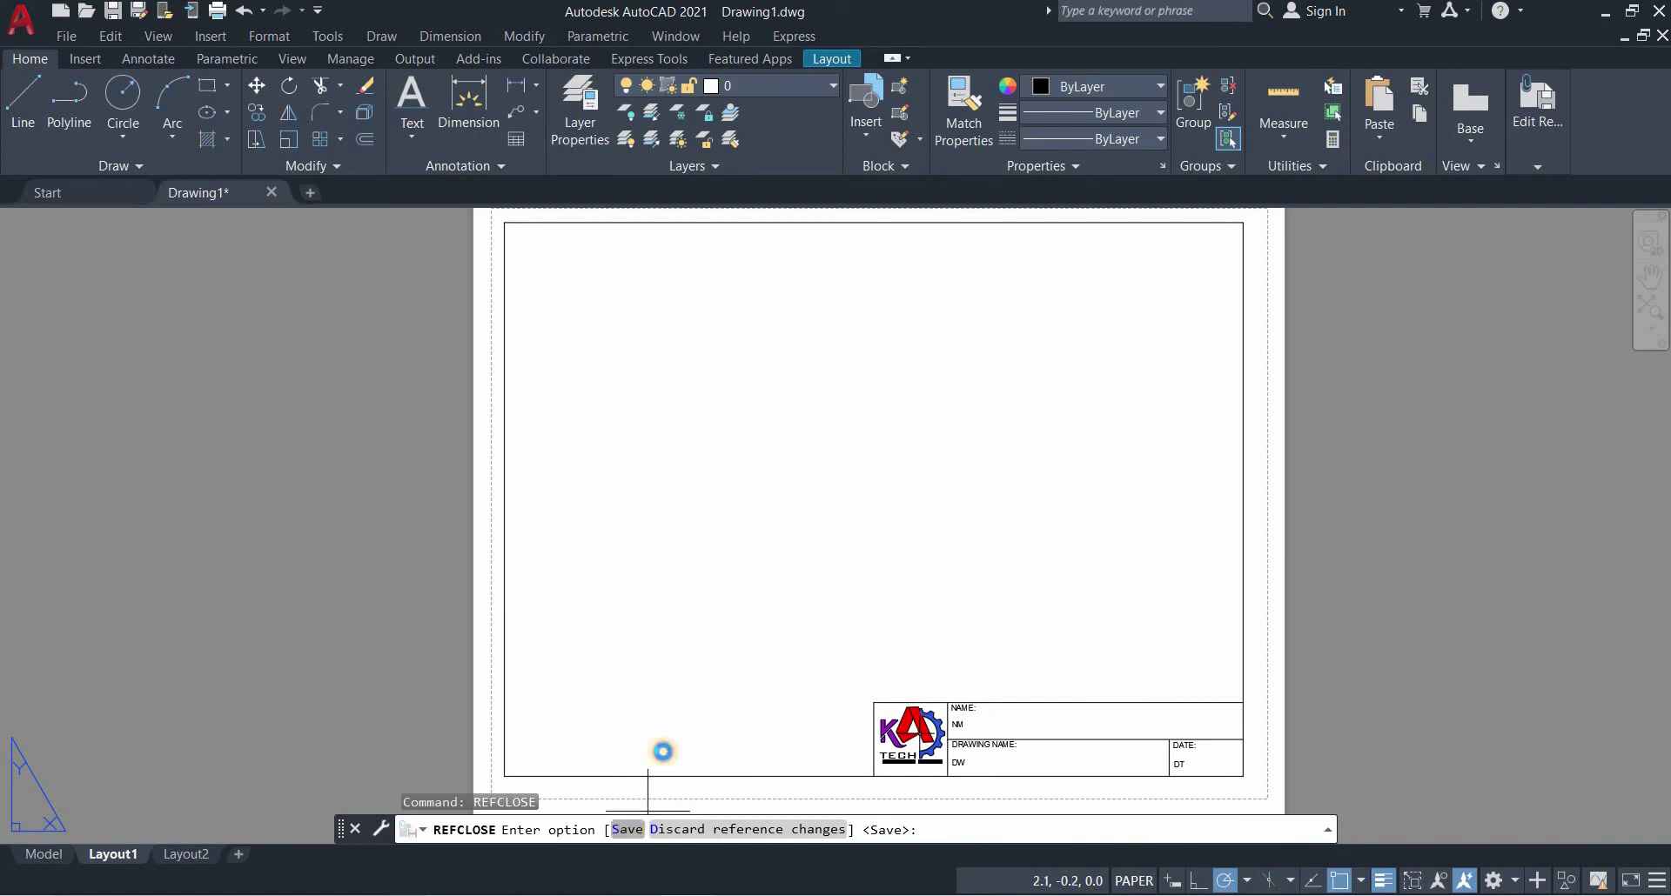
text(S)
key(Return)
click(823, 522)
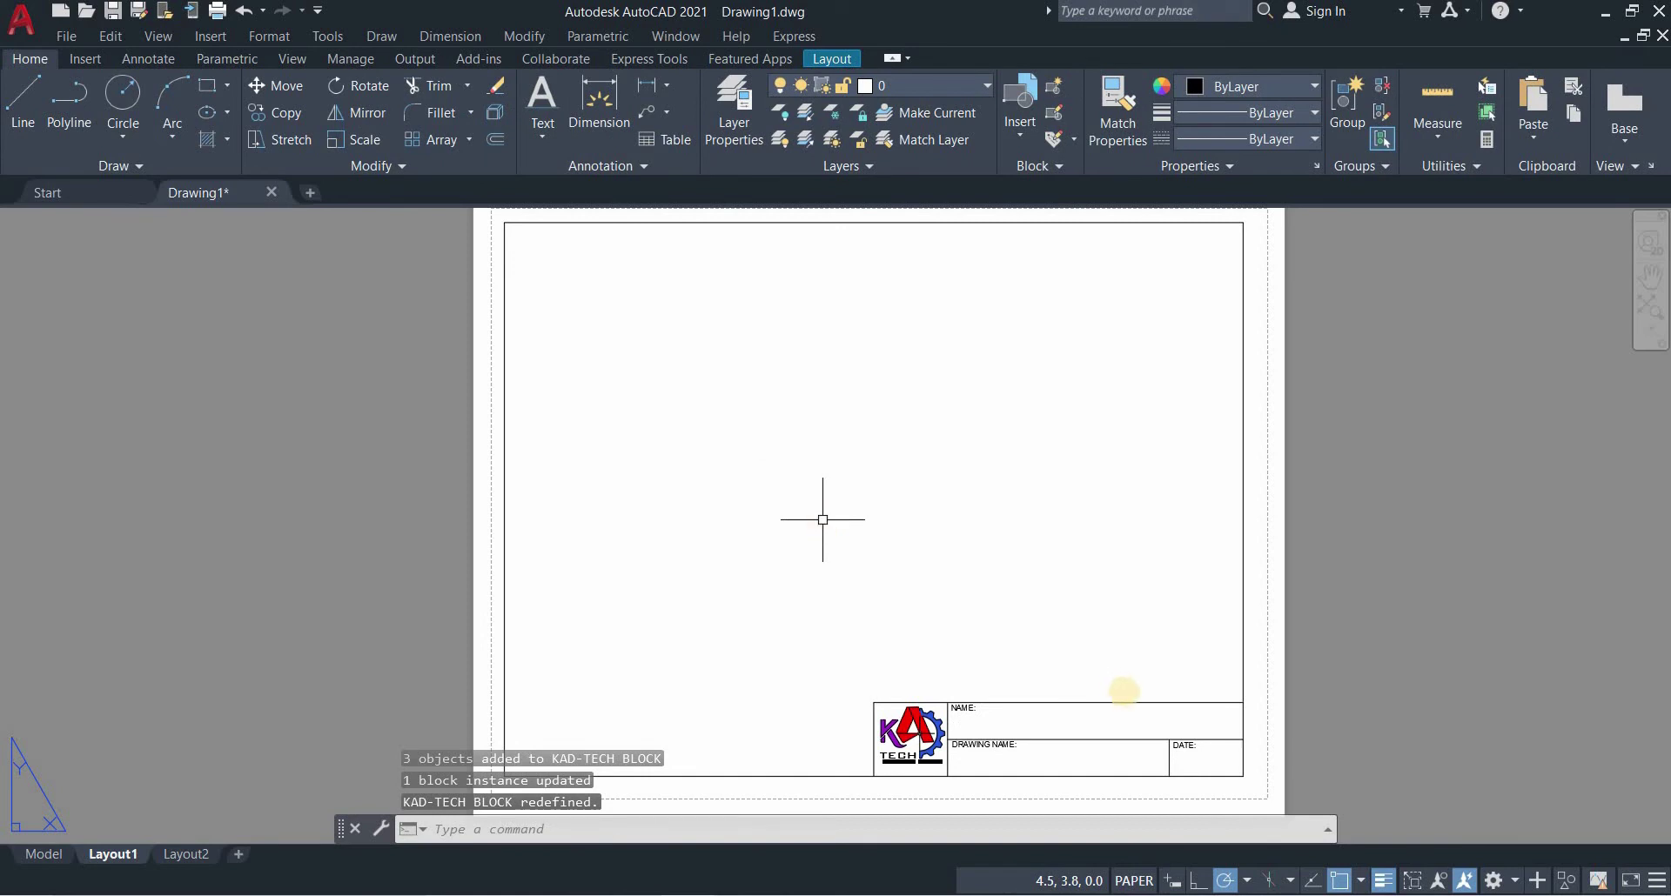
Window-select the old title block and erase it
scroll(823, 522, down, 2)
click(1096, 686)
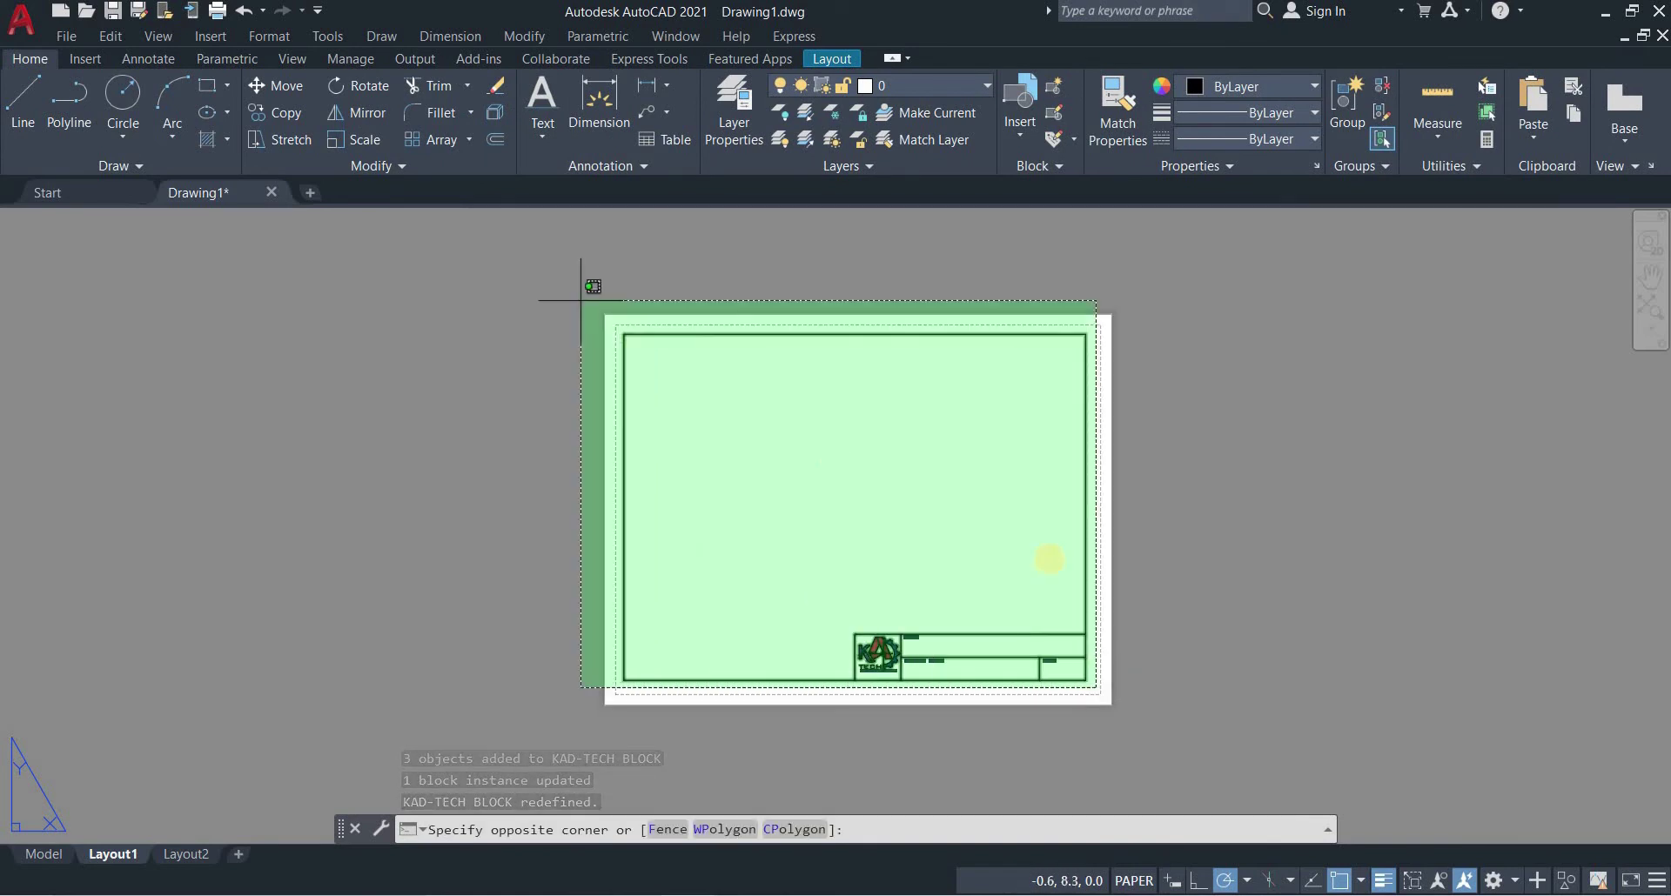
click(589, 289)
key(Delete)
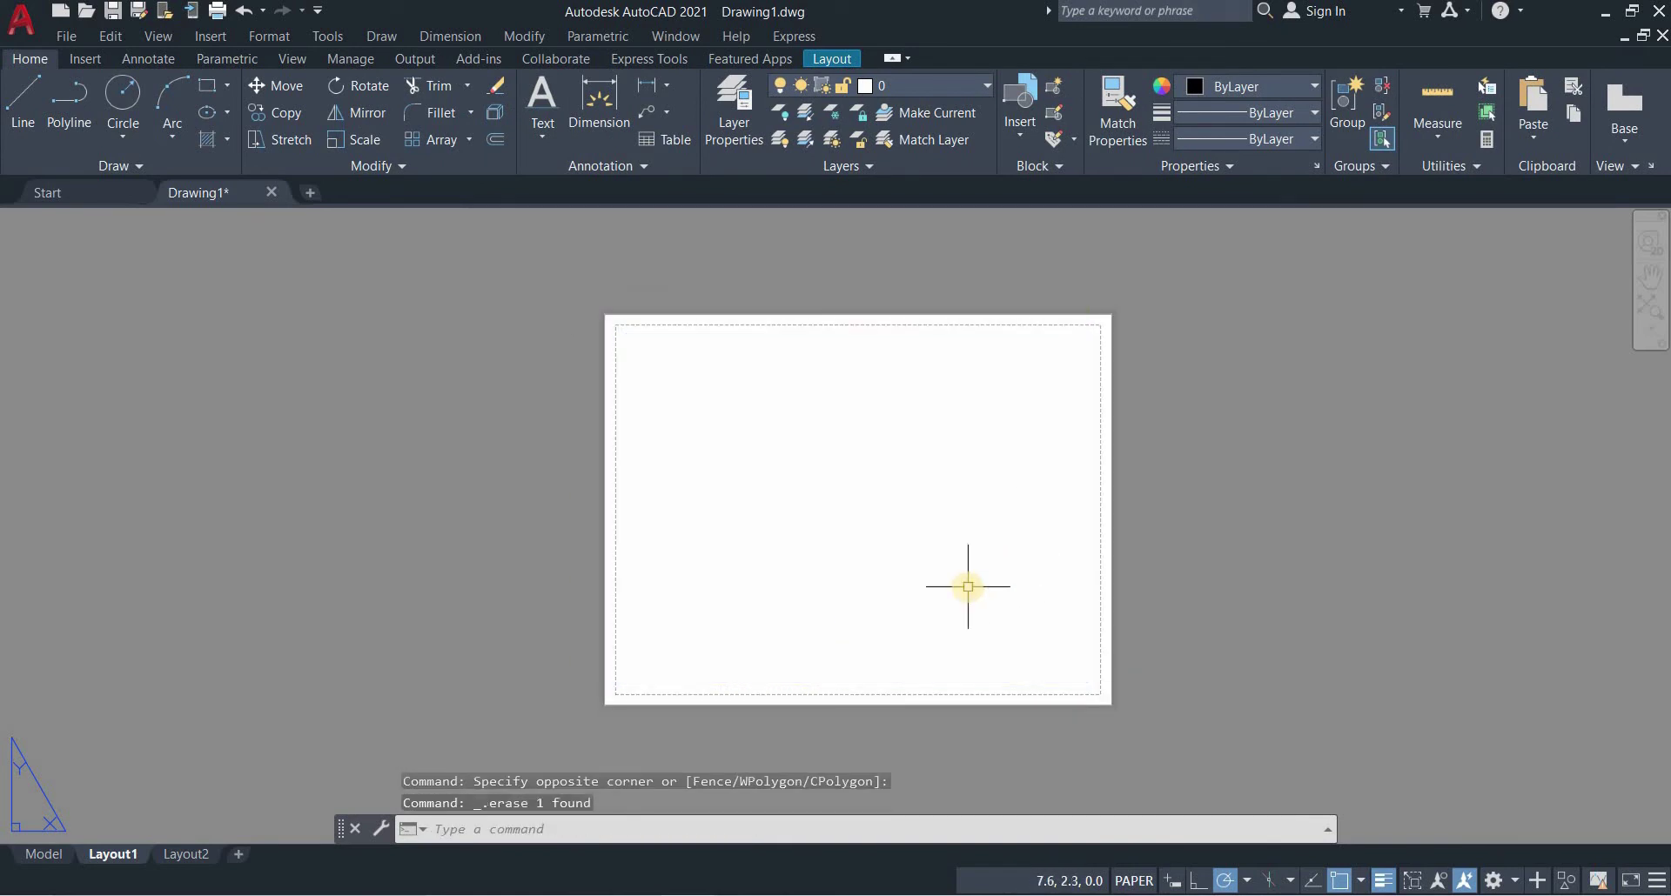
Run INSERT and pick KAD-TECH BLOCK from the Blocks palette
text(INSERT)
key(Return)
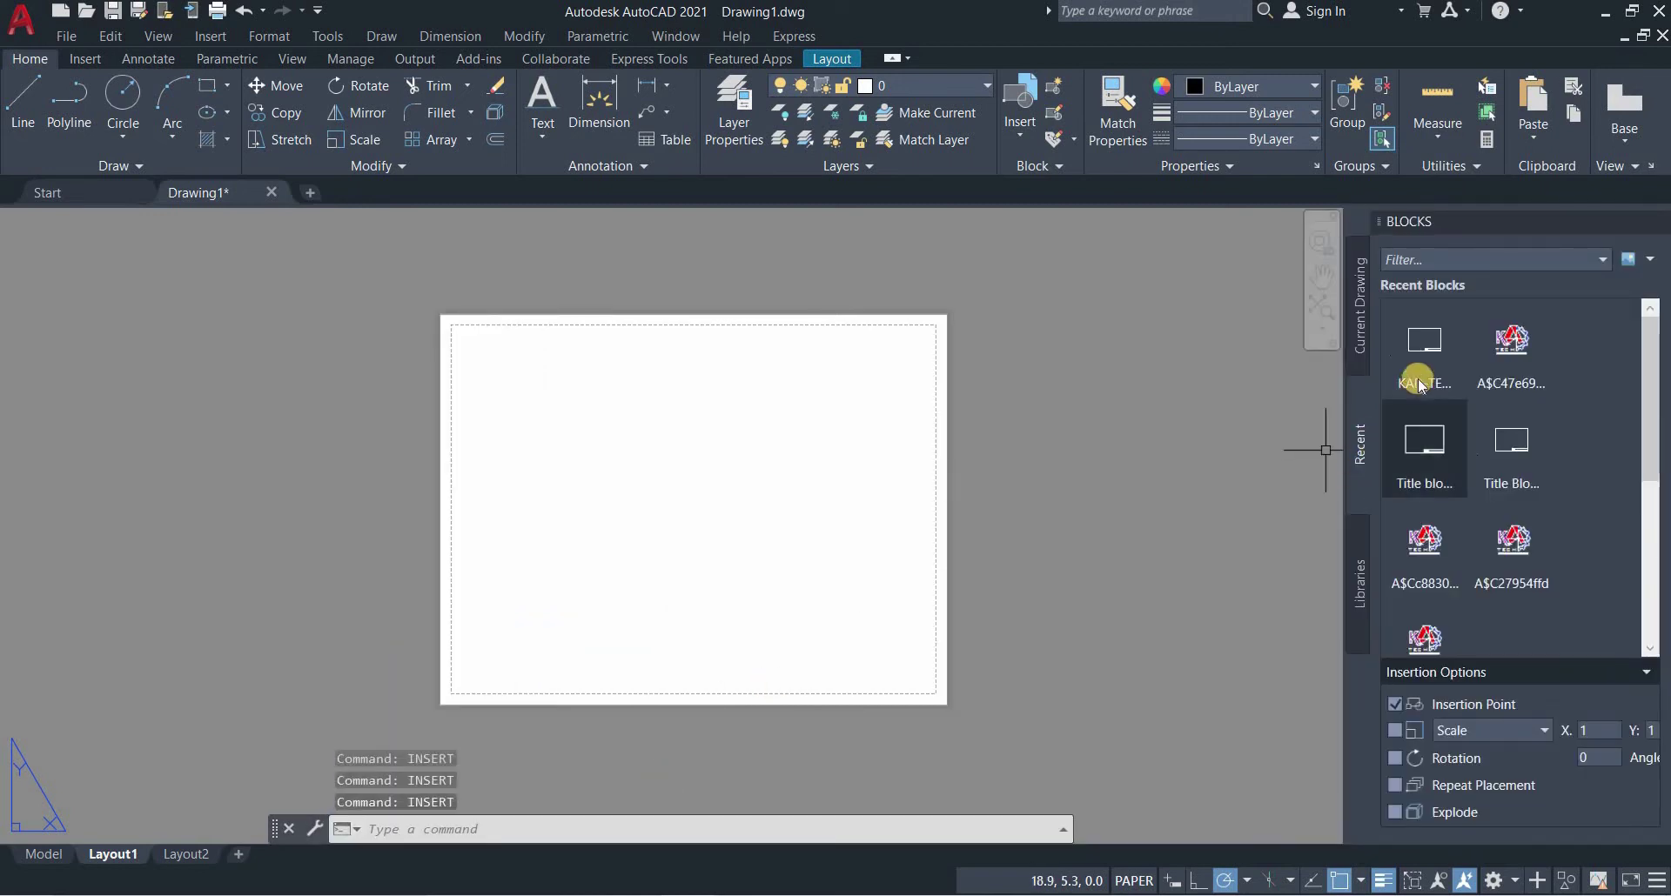
click(1423, 348)
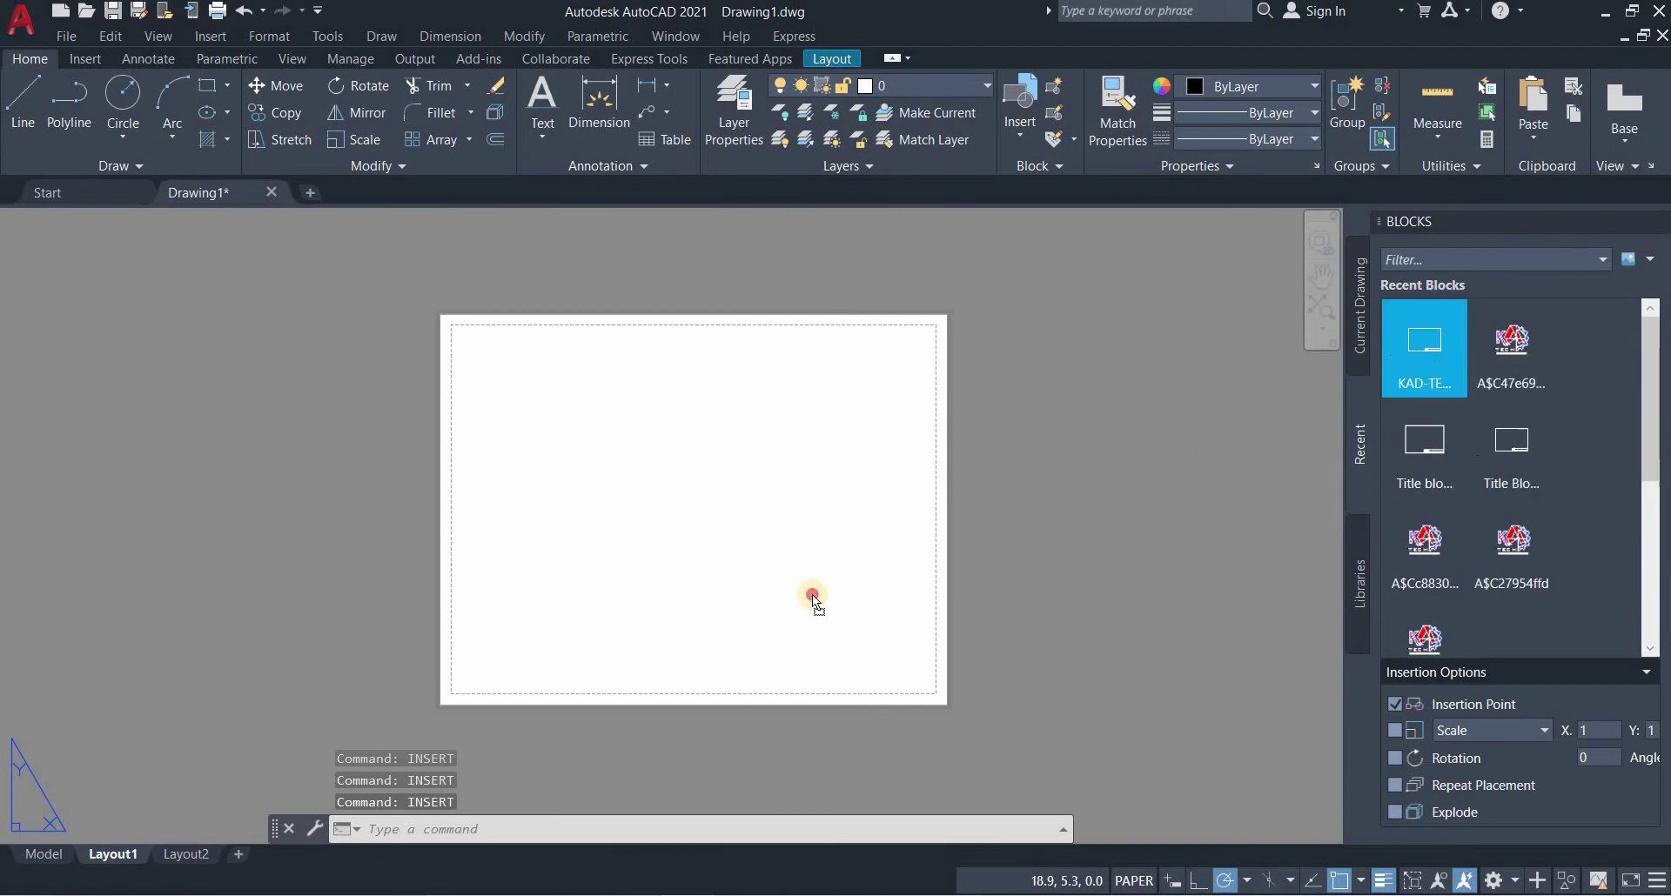
Place the block at the sheet's lower-left corner with values KAD-TECH, TITLE BLOCK and 11/07/2022
click(464, 682)
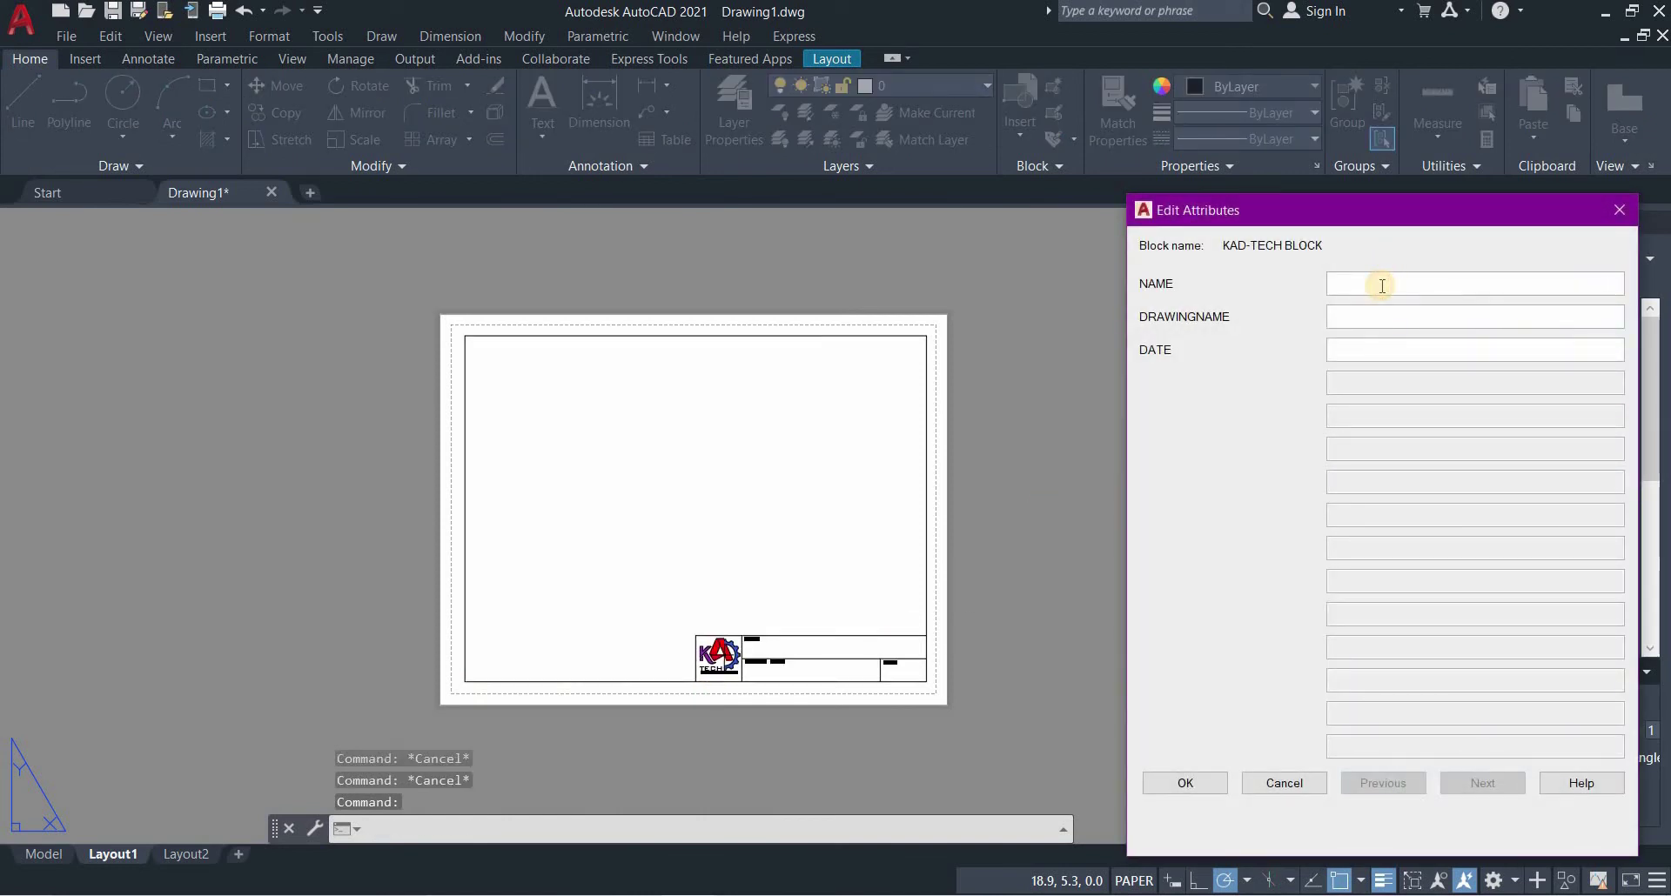
text(KAD-TECH)
click(1425, 317)
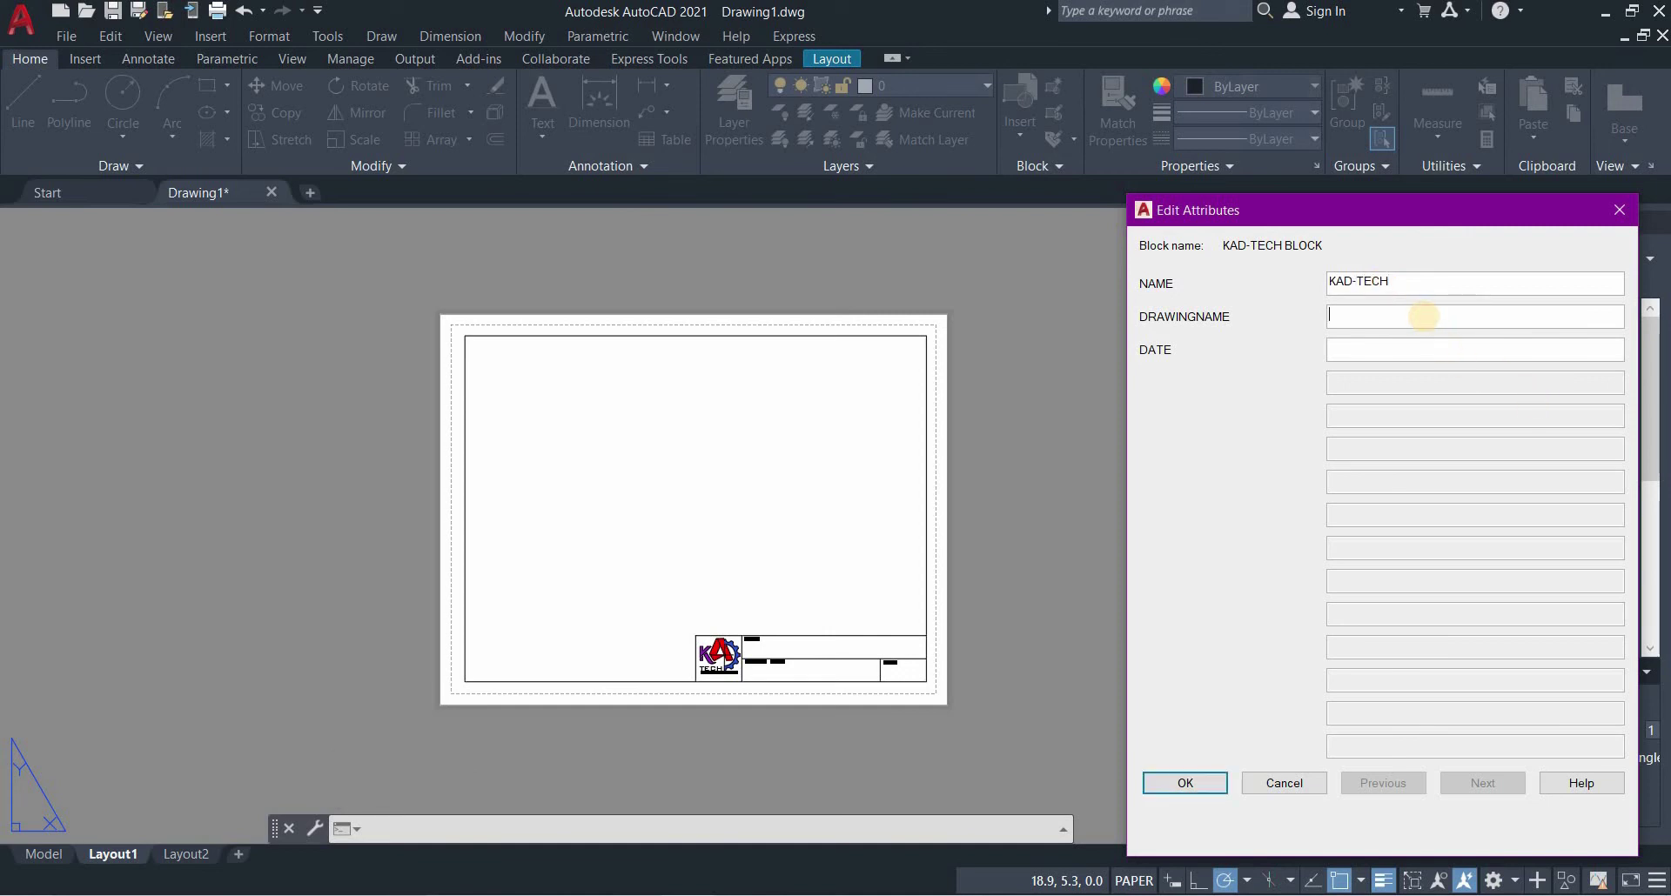
text(TITLE BLOCK)
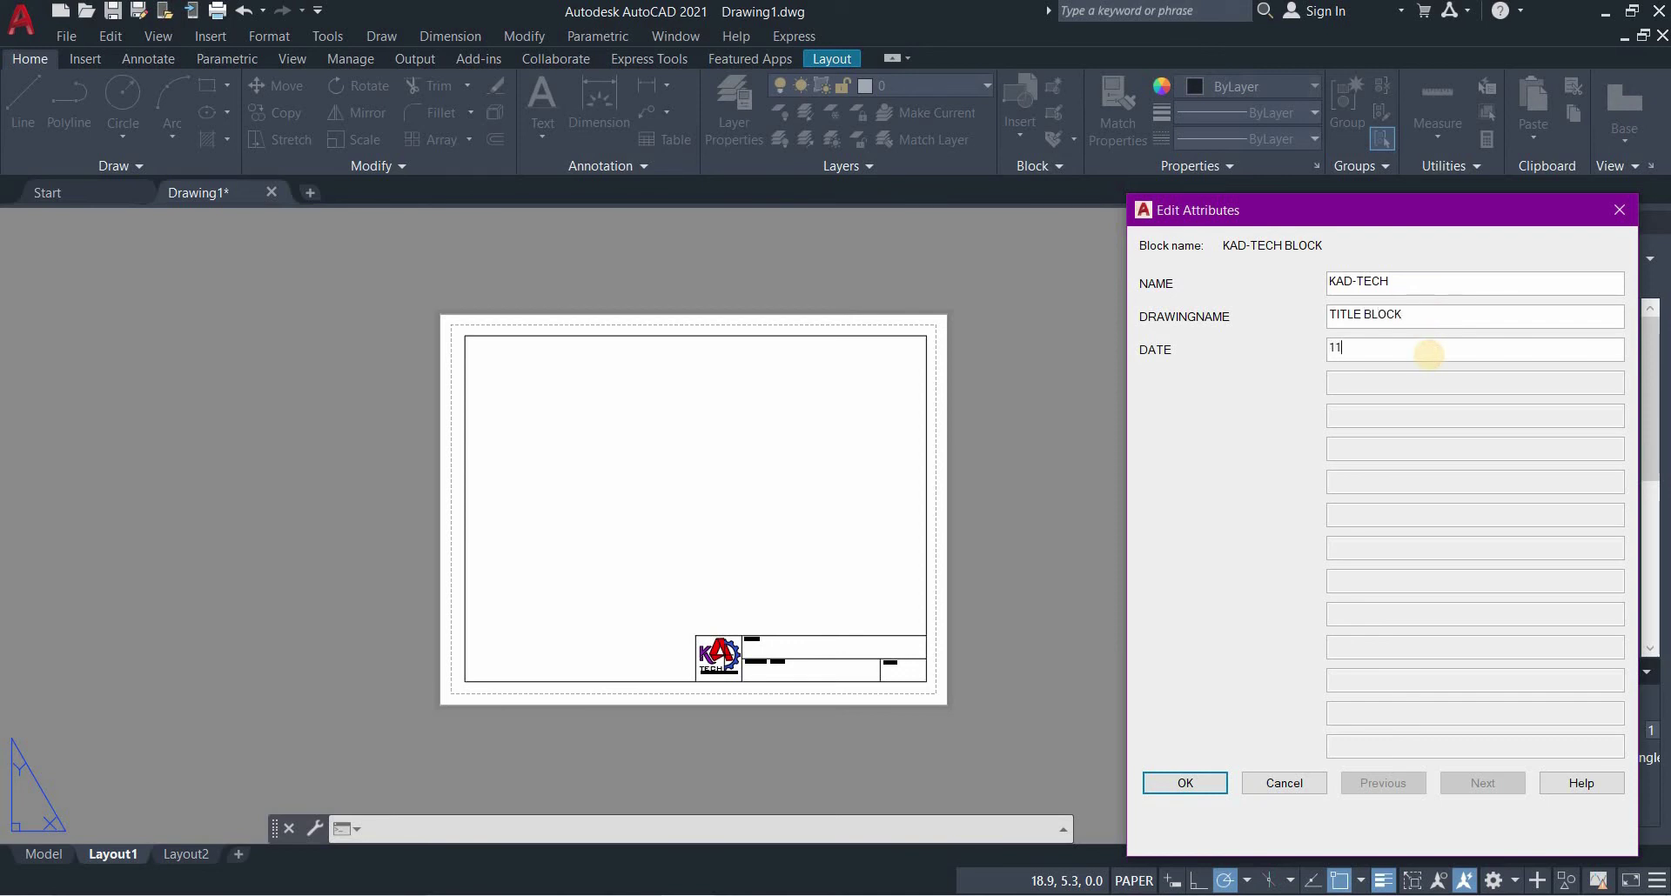
click(1428, 354)
text(11/07/2022)
click(1185, 782)
Close the recent Blocks palette and pan and zoom so the filled-in title block is framed
scroll(852, 683, up, 4)
scroll(861, 670, up, 2)
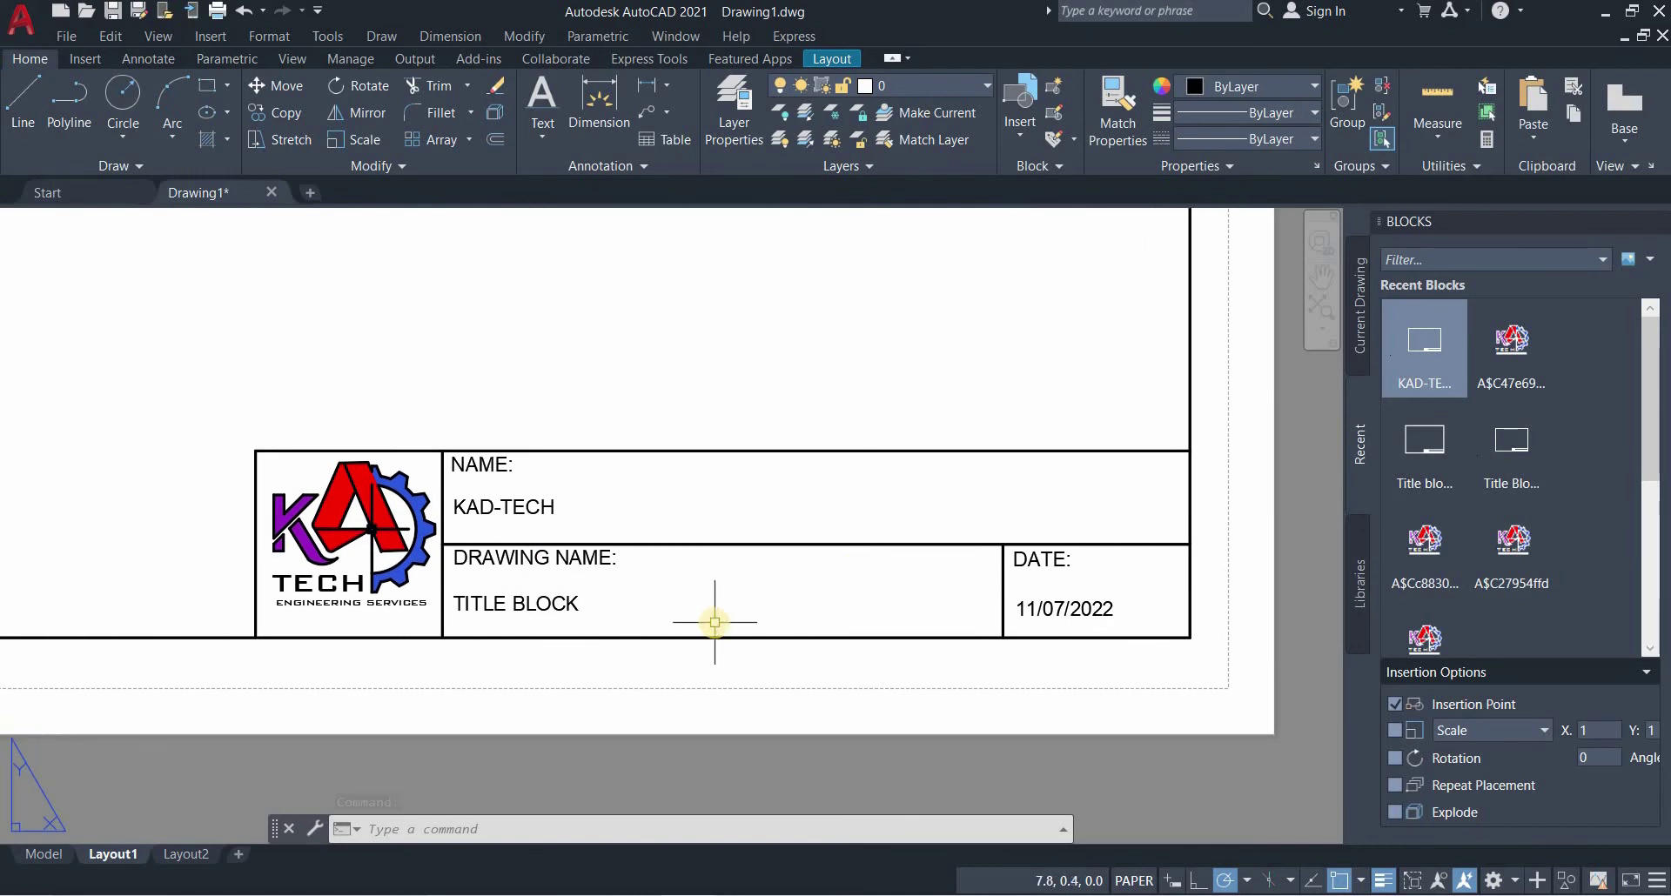
scroll(712, 623, down, 2)
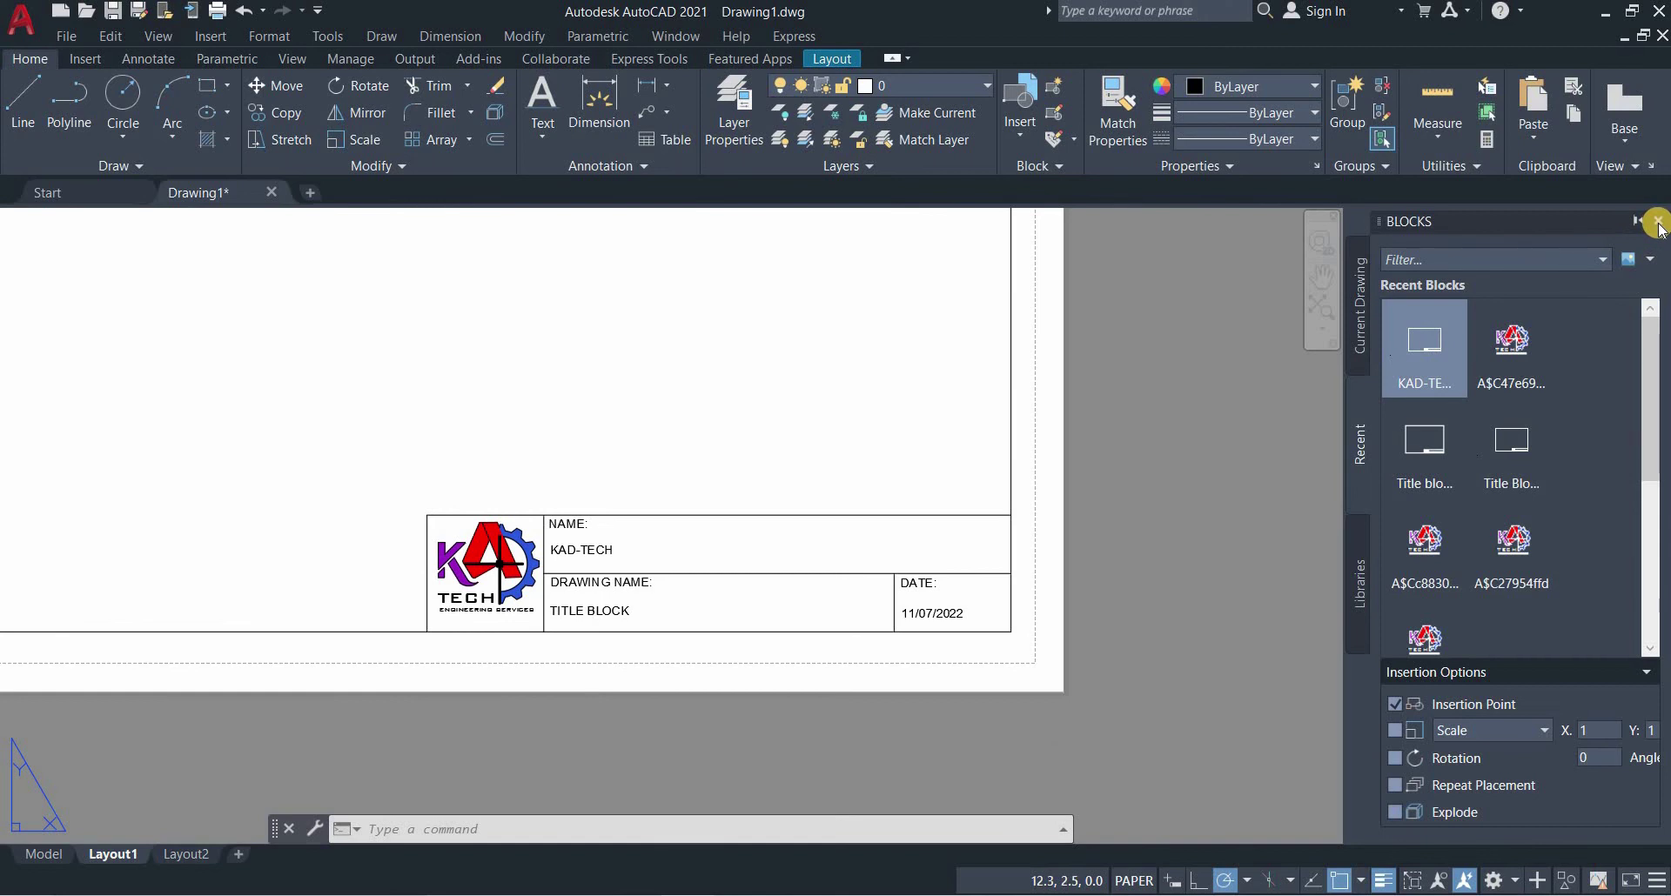
click(1656, 223)
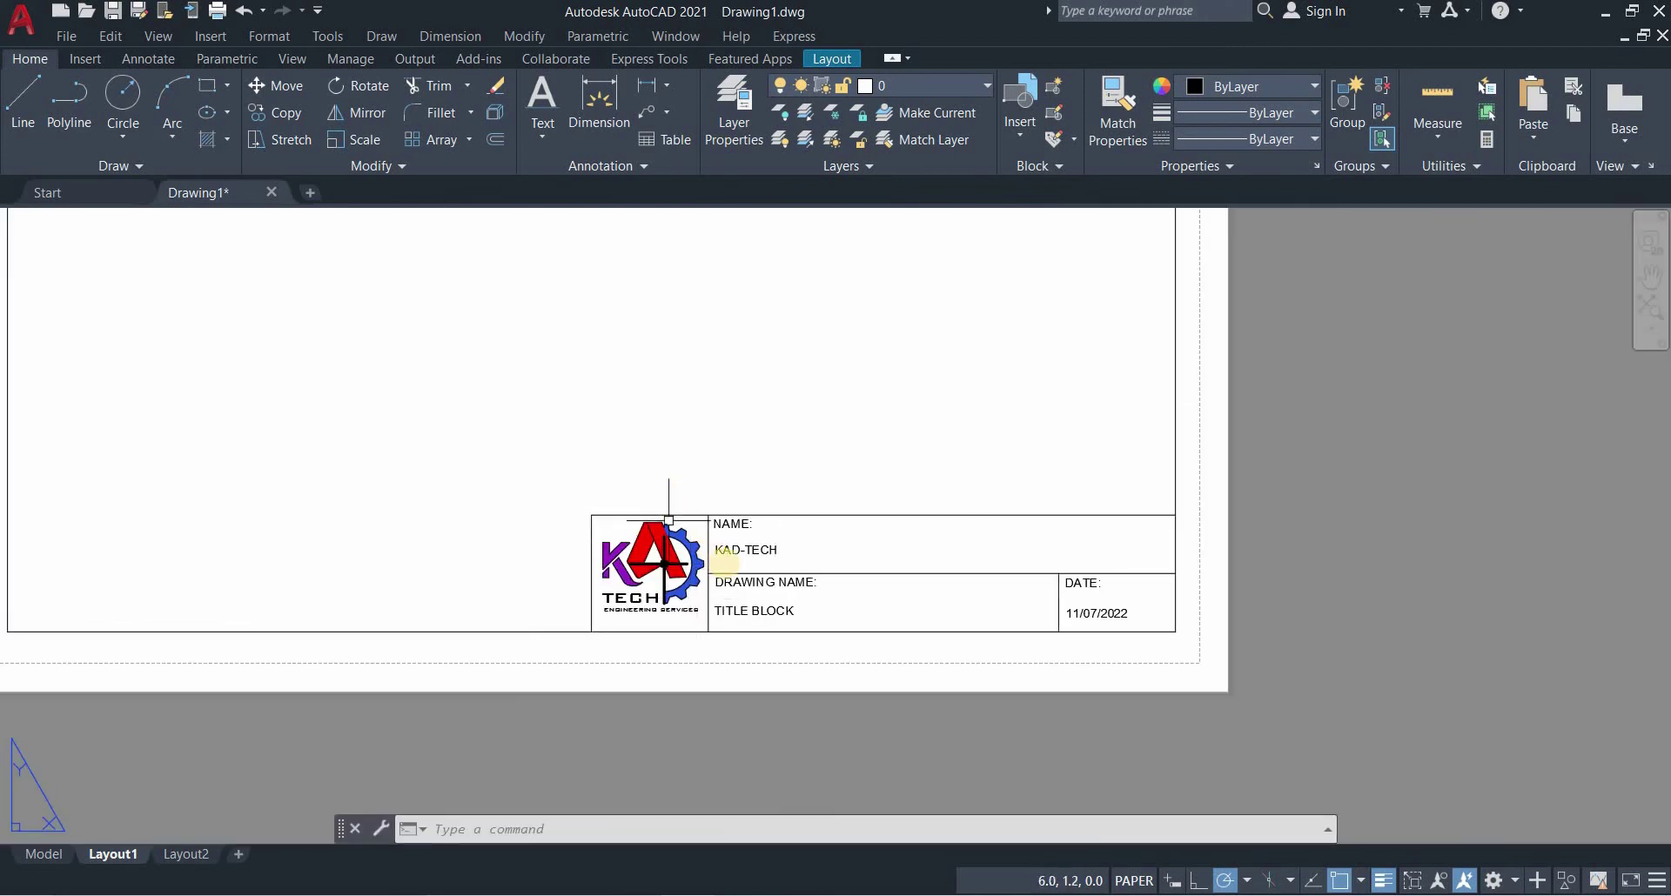
middle_drag(664, 489, 719, 564)
scroll(1174, 710, down, 2)
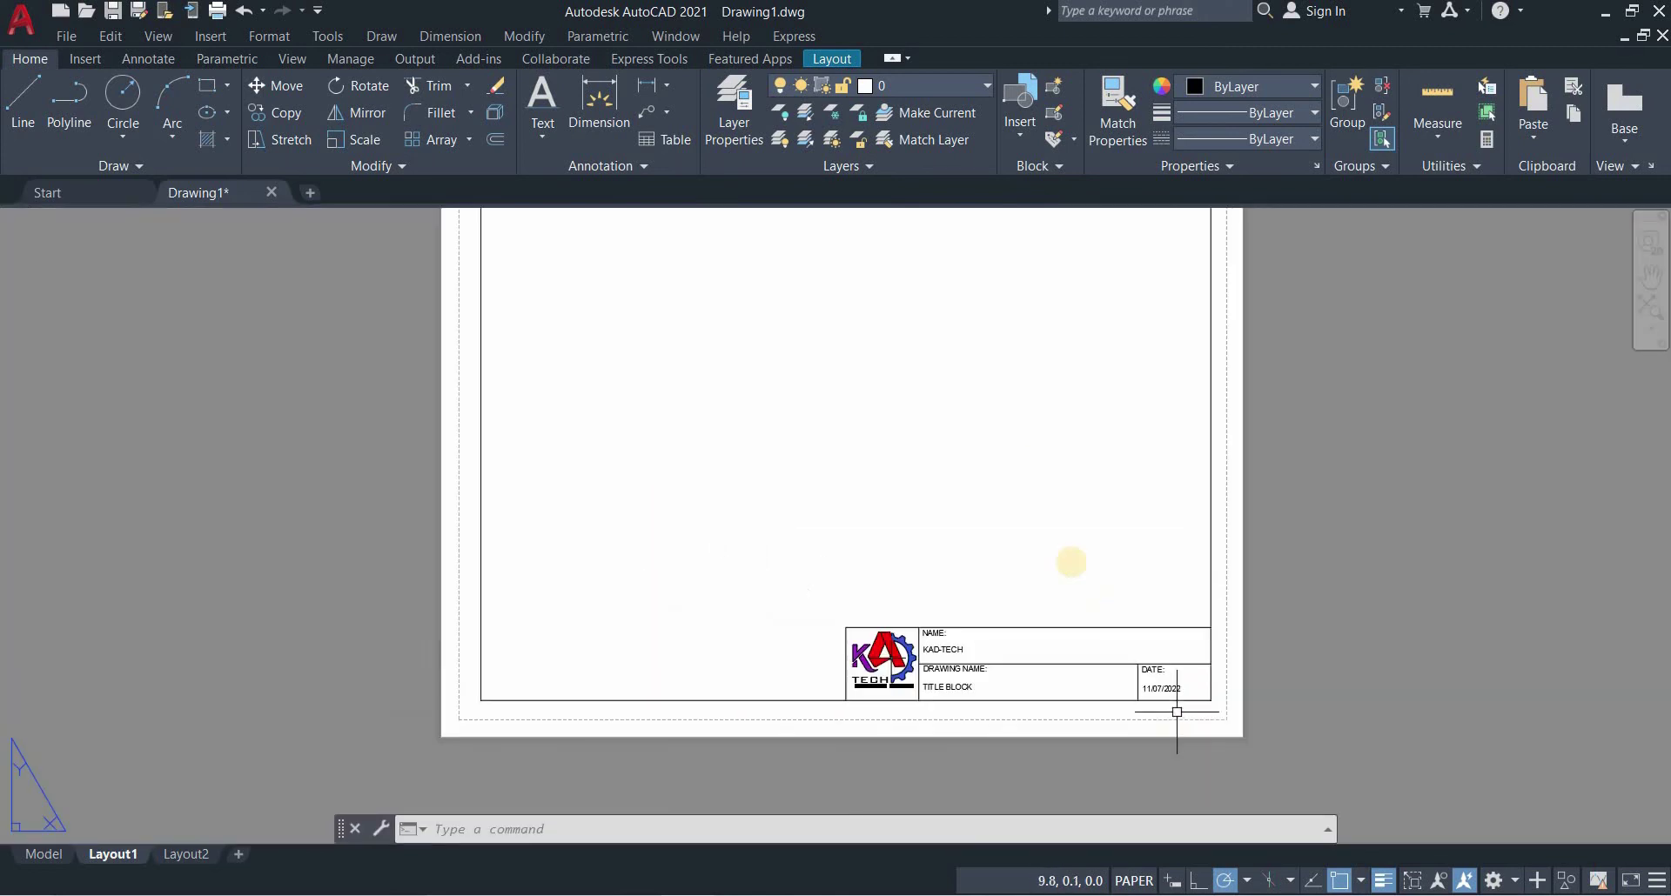
middle_drag(1065, 540, 1081, 627)
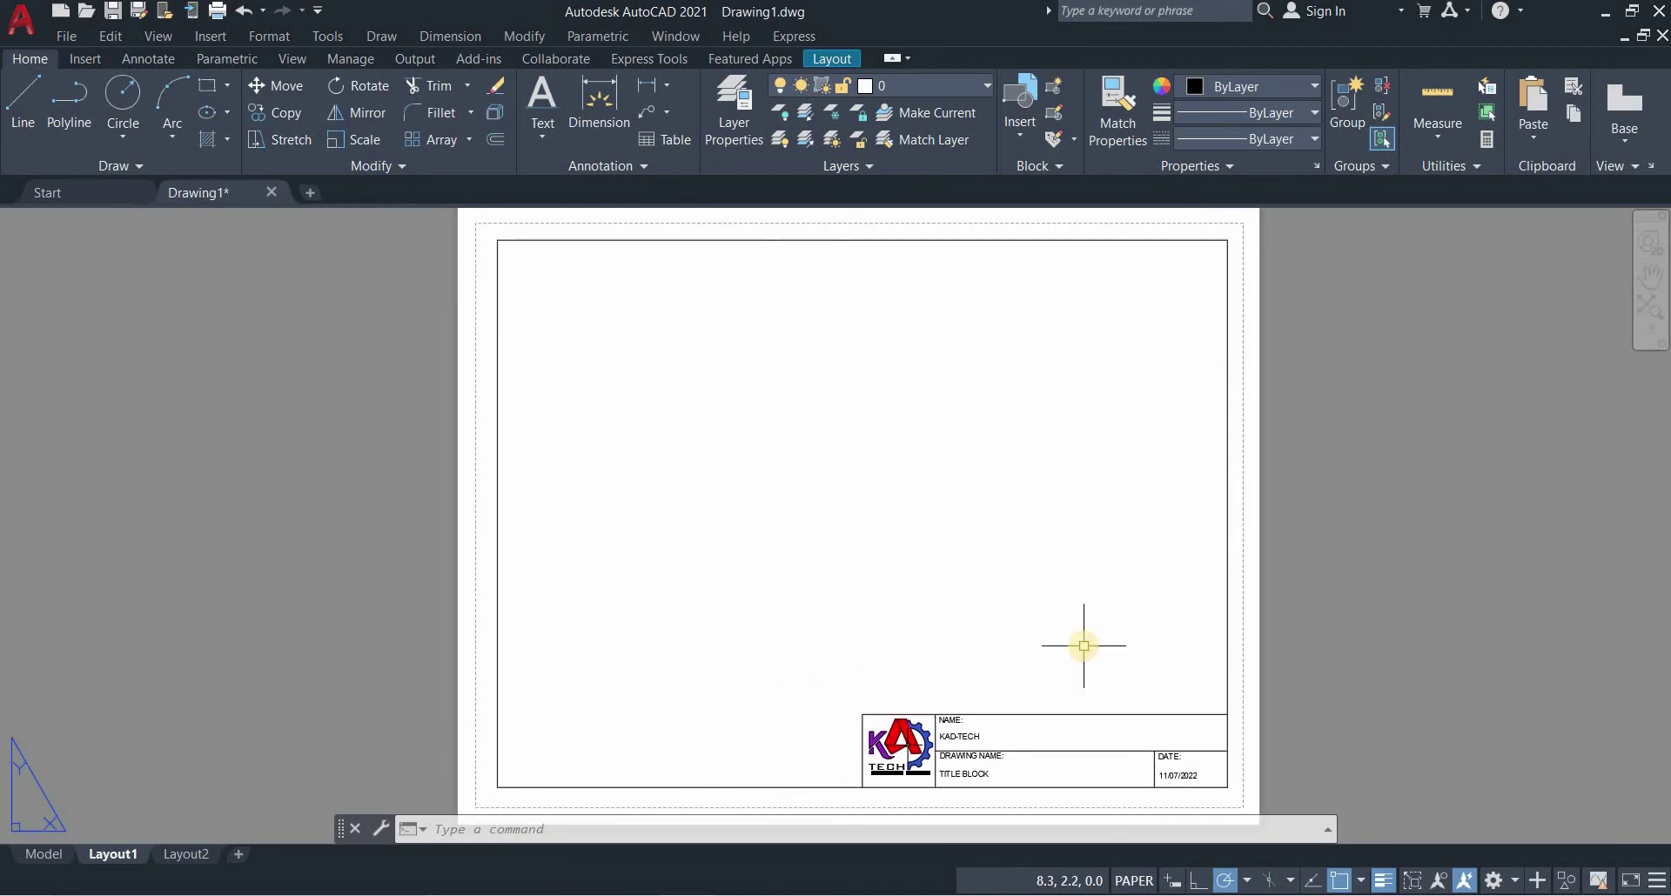
middle_drag(1003, 740, 1004, 623)
scroll(994, 691, up, 2)
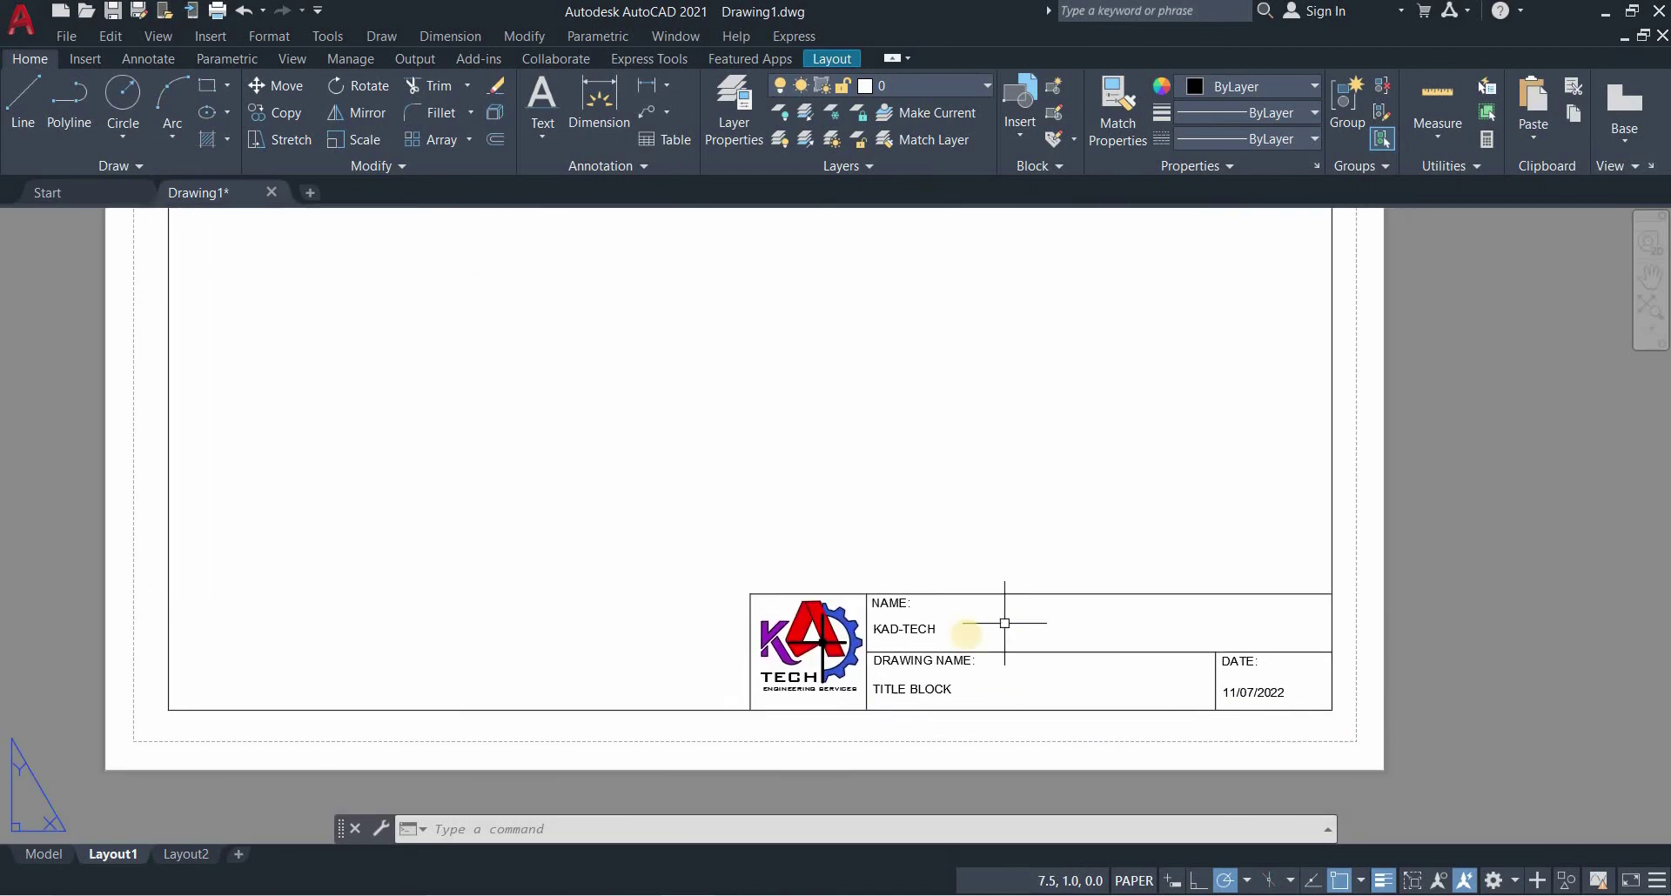
Change the NAME attribute value to KAD-TECH NEW in the Enhanced Attribute Editor and apply it
double_click(905, 628)
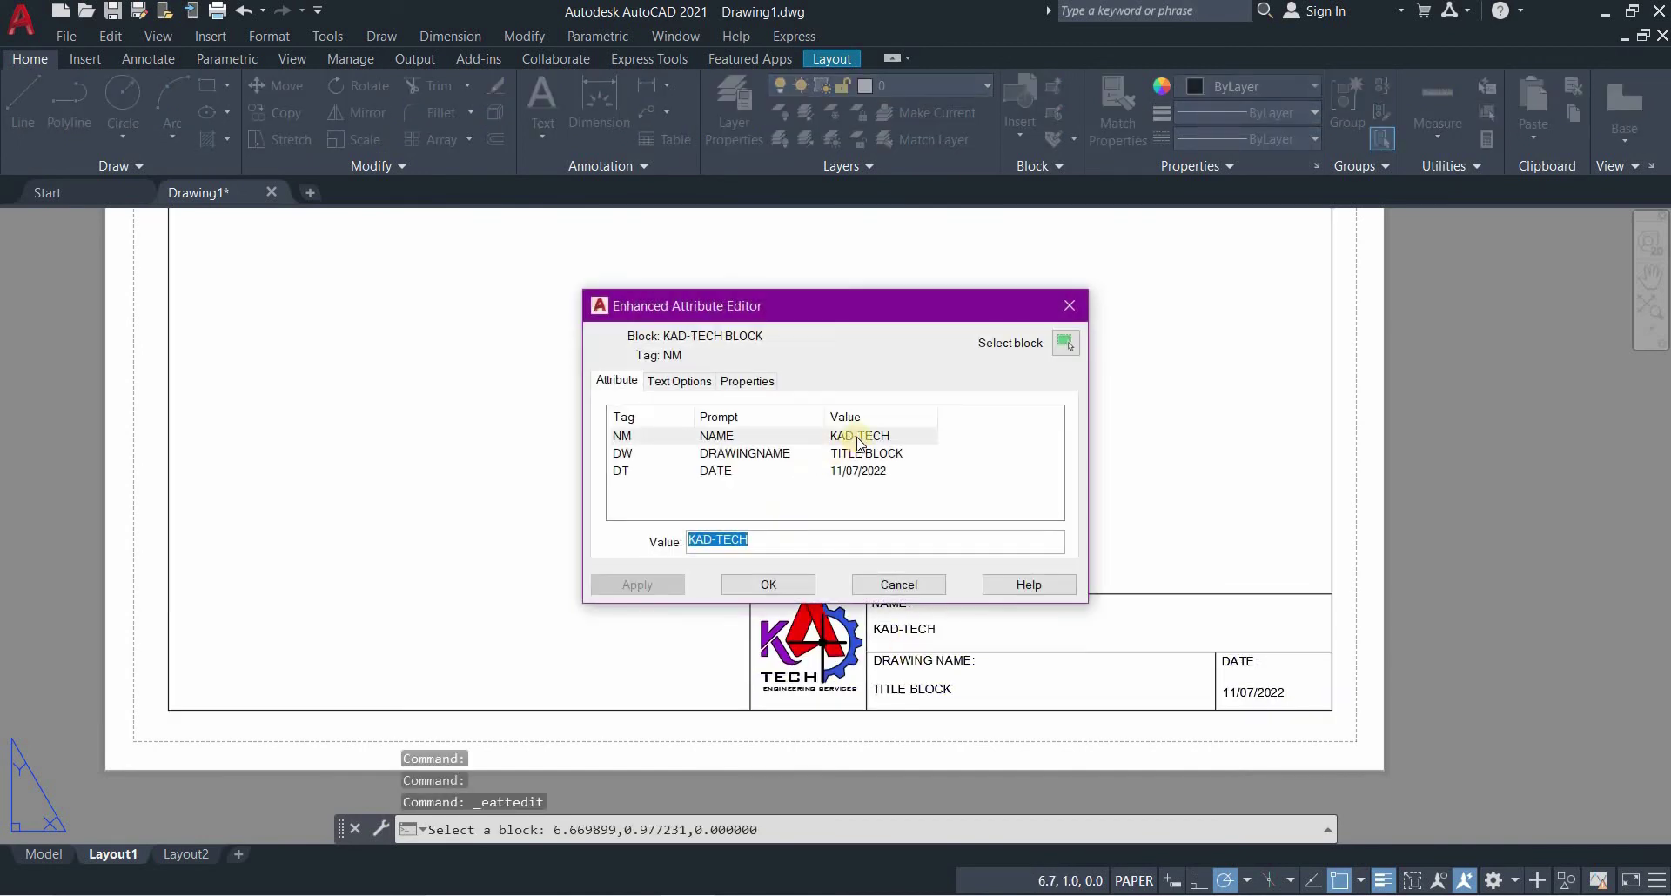
click(859, 442)
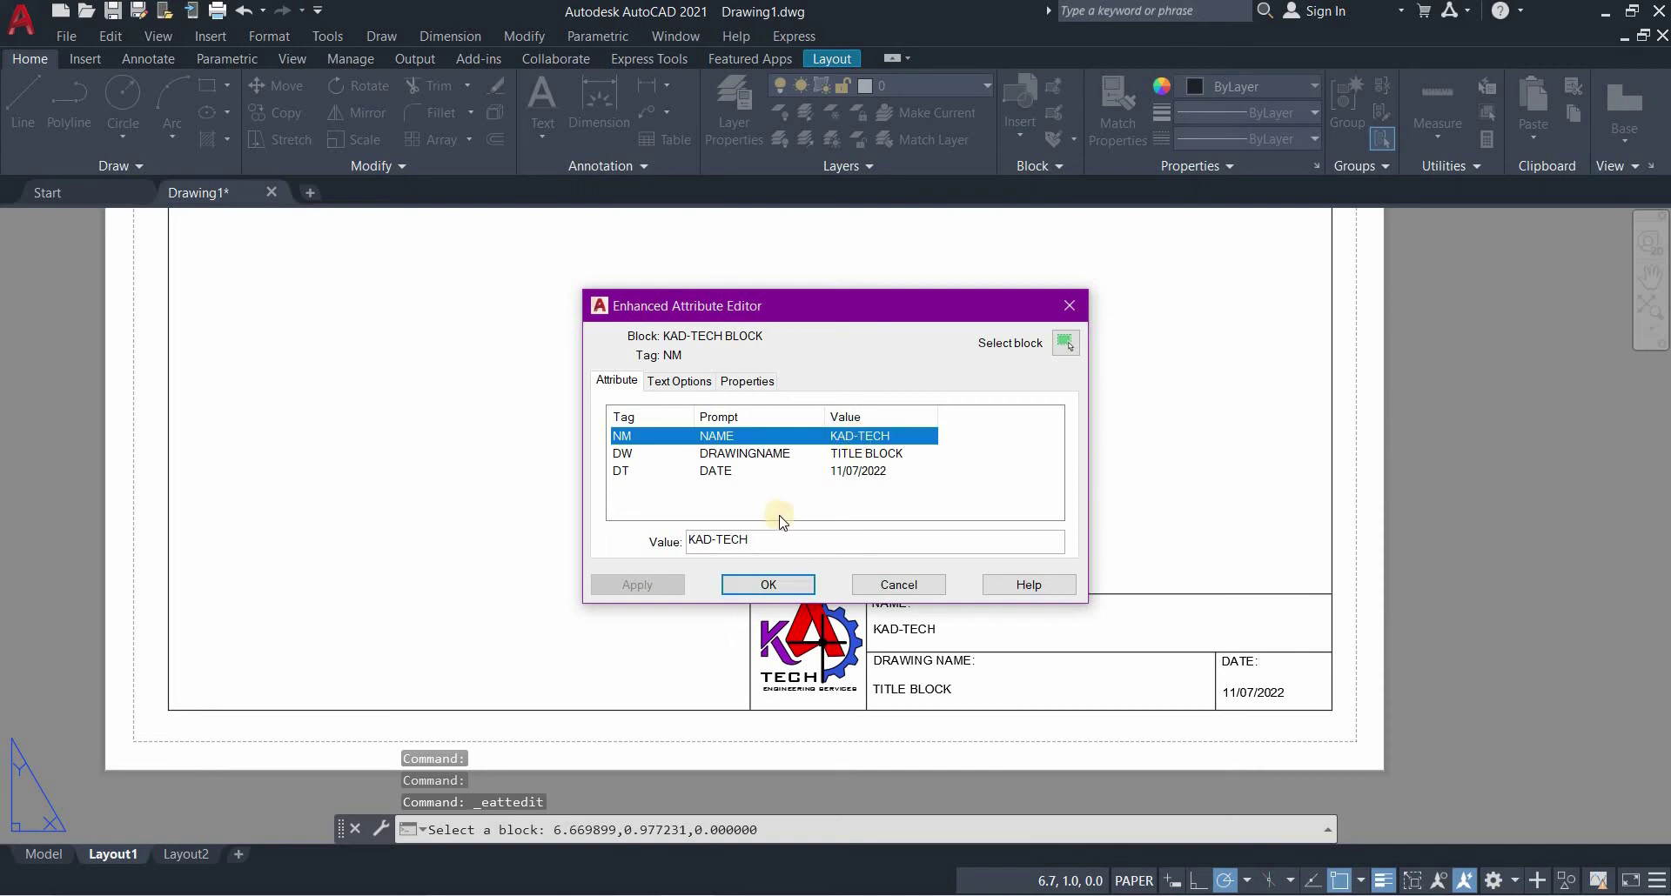
click(769, 540)
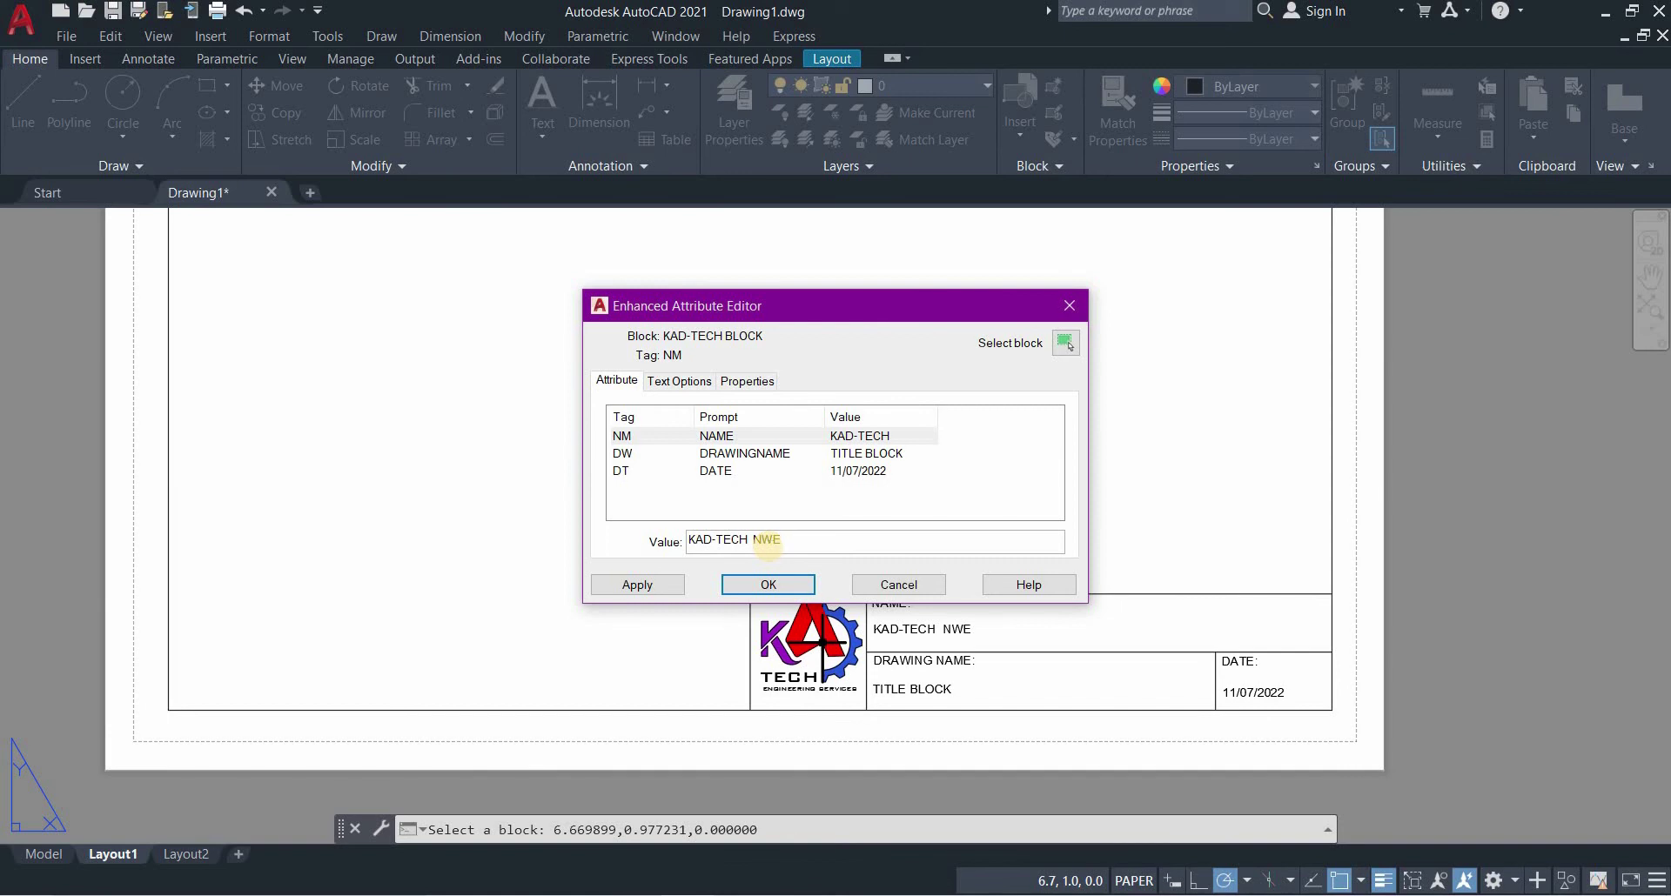
click(641, 585)
Replace the DRAWINGNAME value with DRAWING BLOCK
click(877, 459)
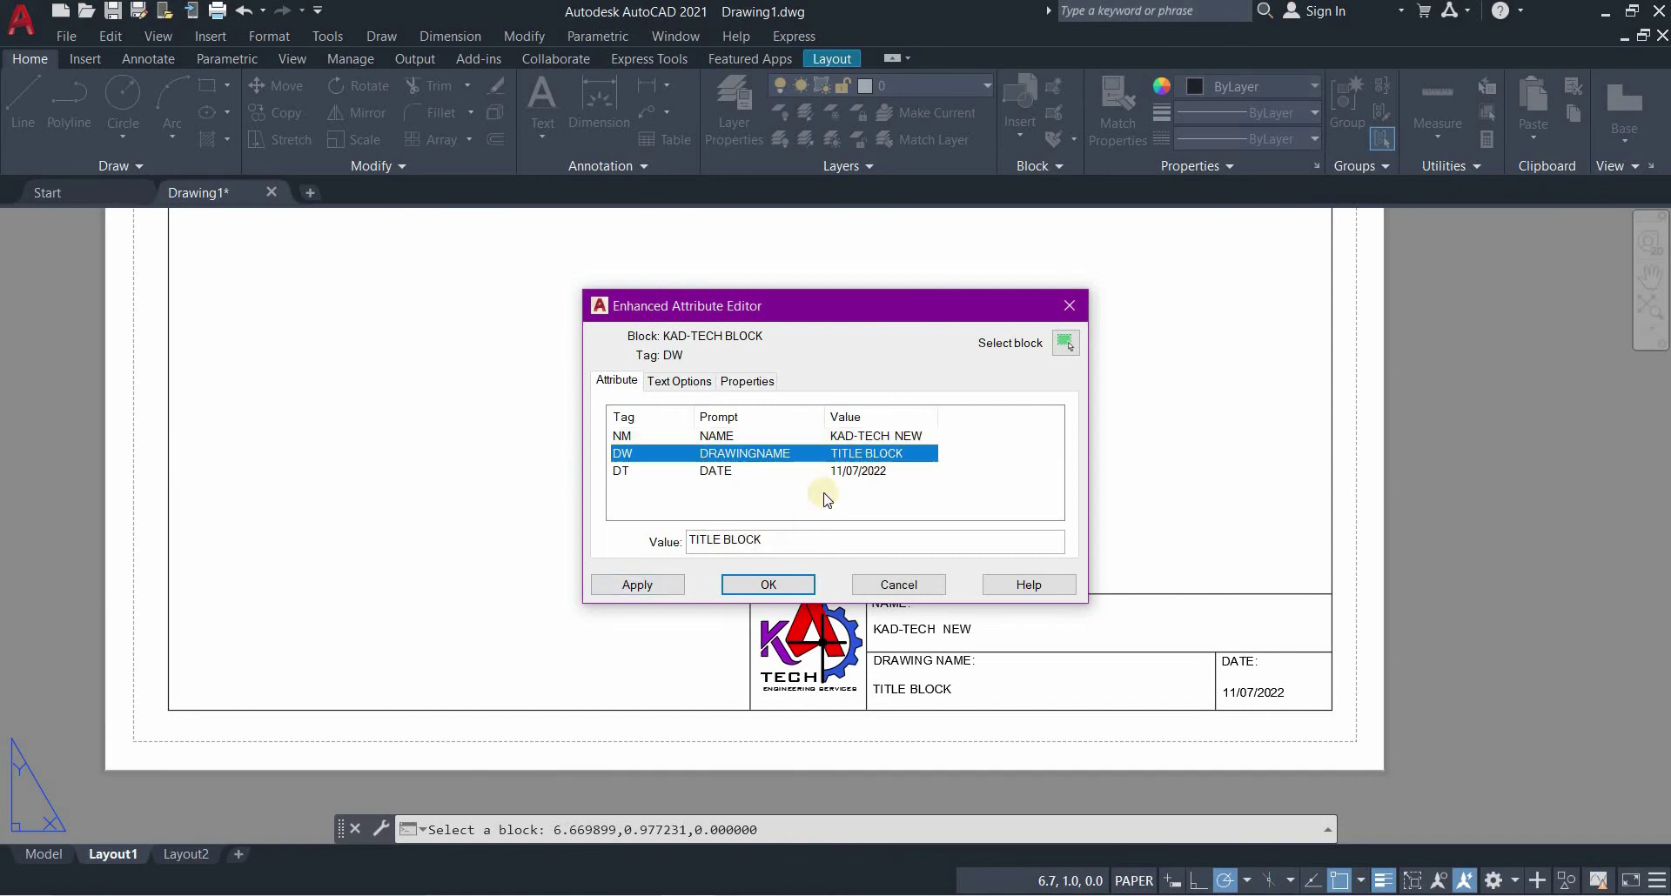
click(782, 540)
key(ctrl+a)
text(DRAWING BLCOK)
key(BackSpace)
key(BackSpace)
text(LOCK)
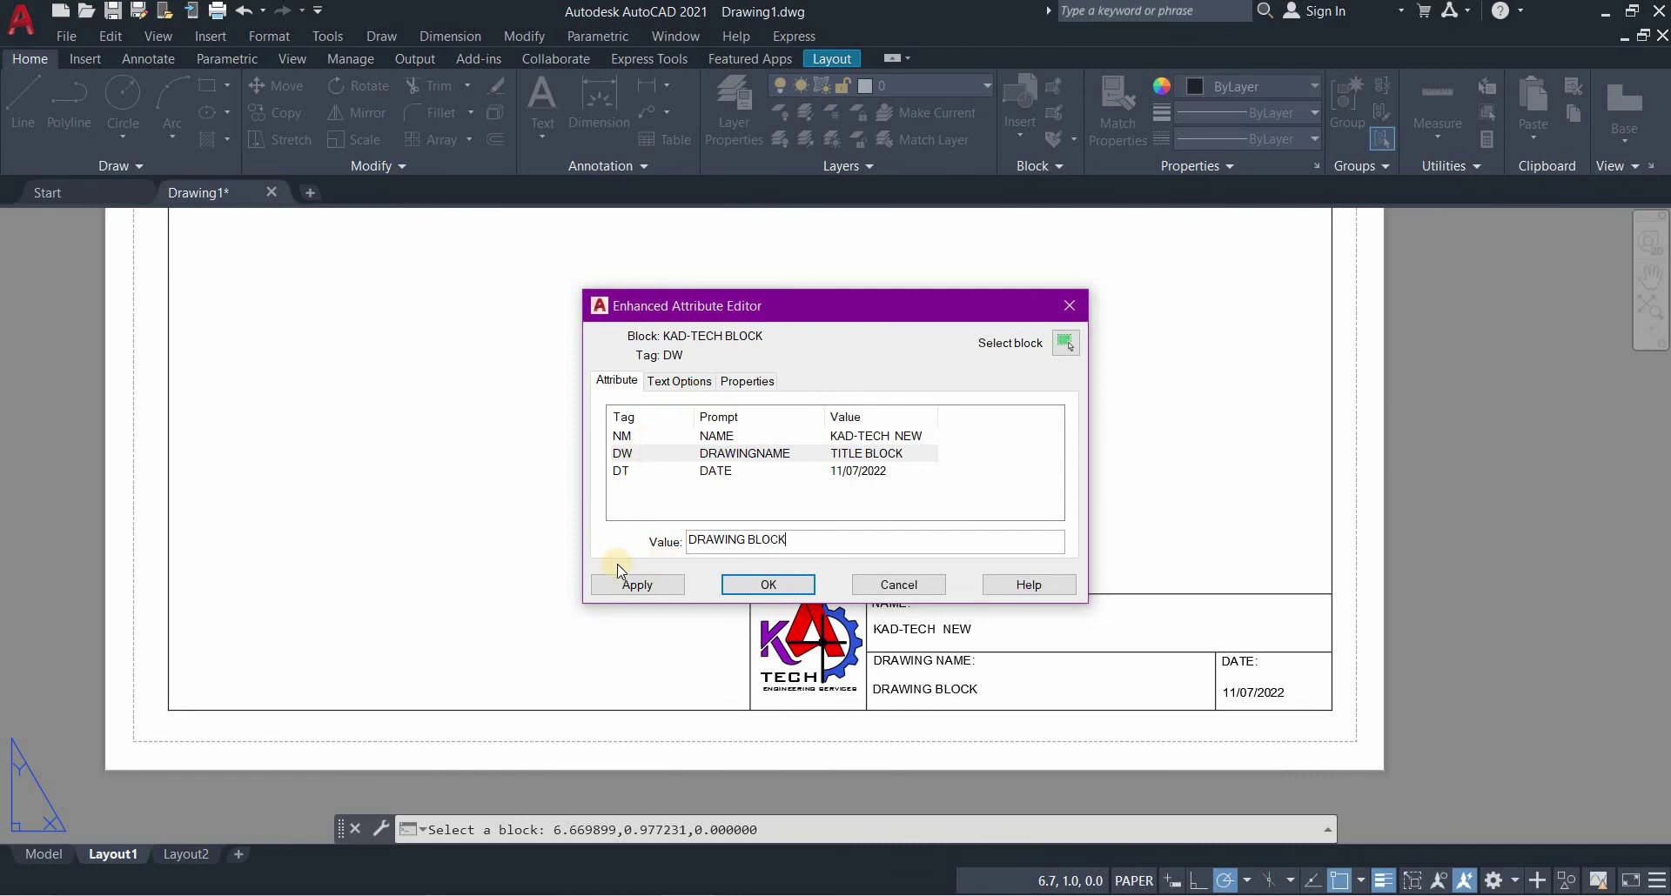
Set the DRAWINGNAME text height to 0.1 with Standard style and apply it
click(683, 381)
click(745, 416)
click(744, 412)
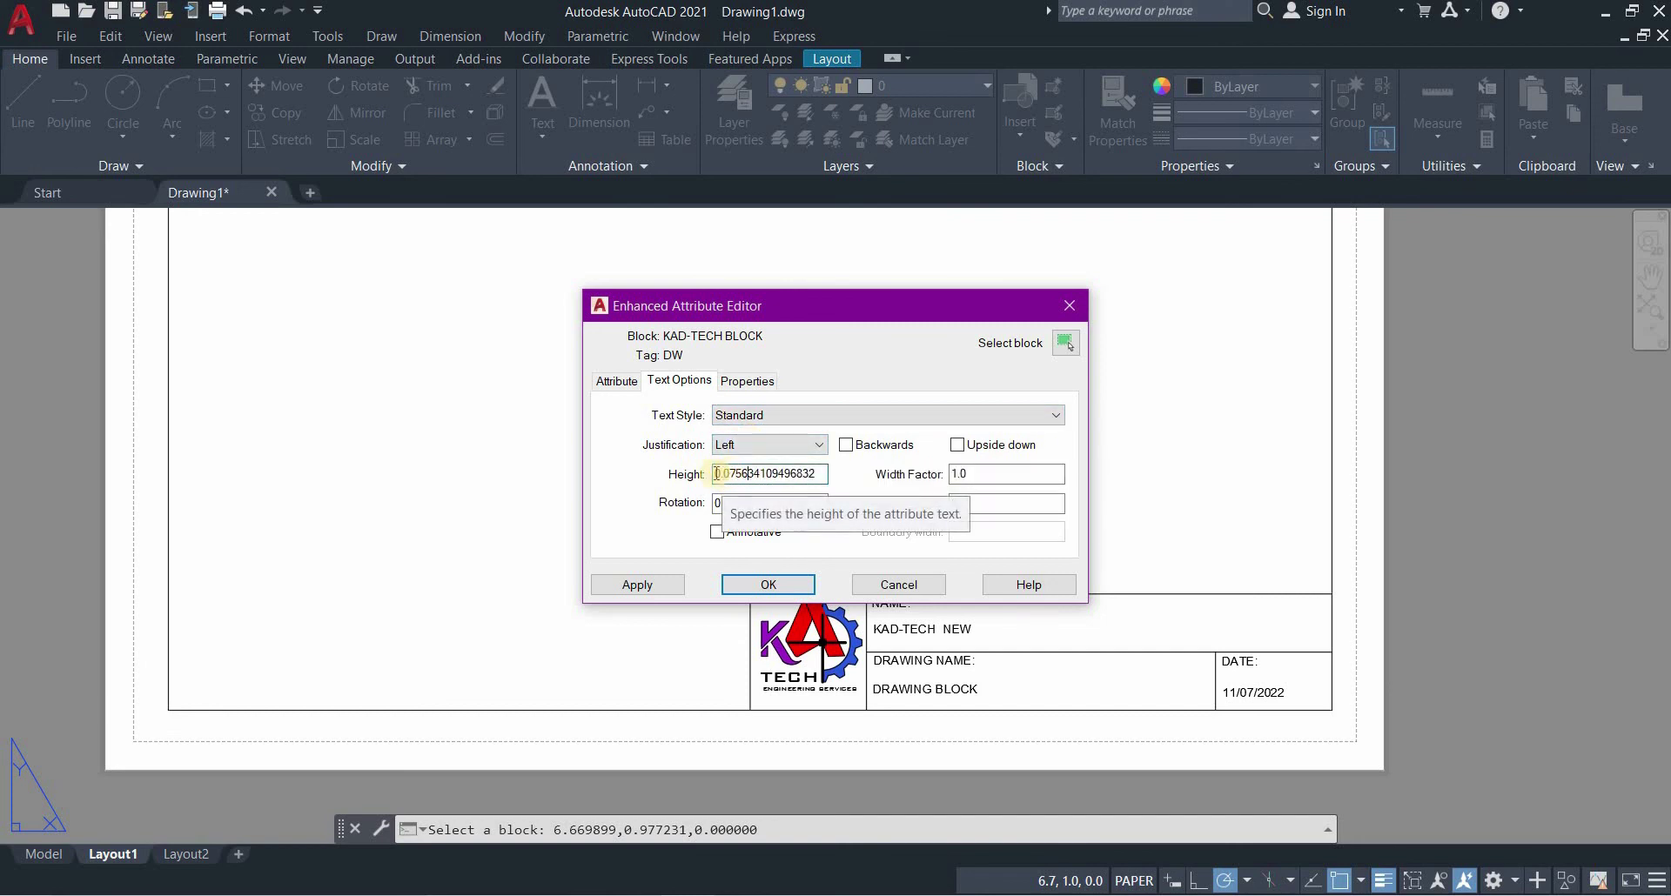
click(808, 472)
double_click(809, 472)
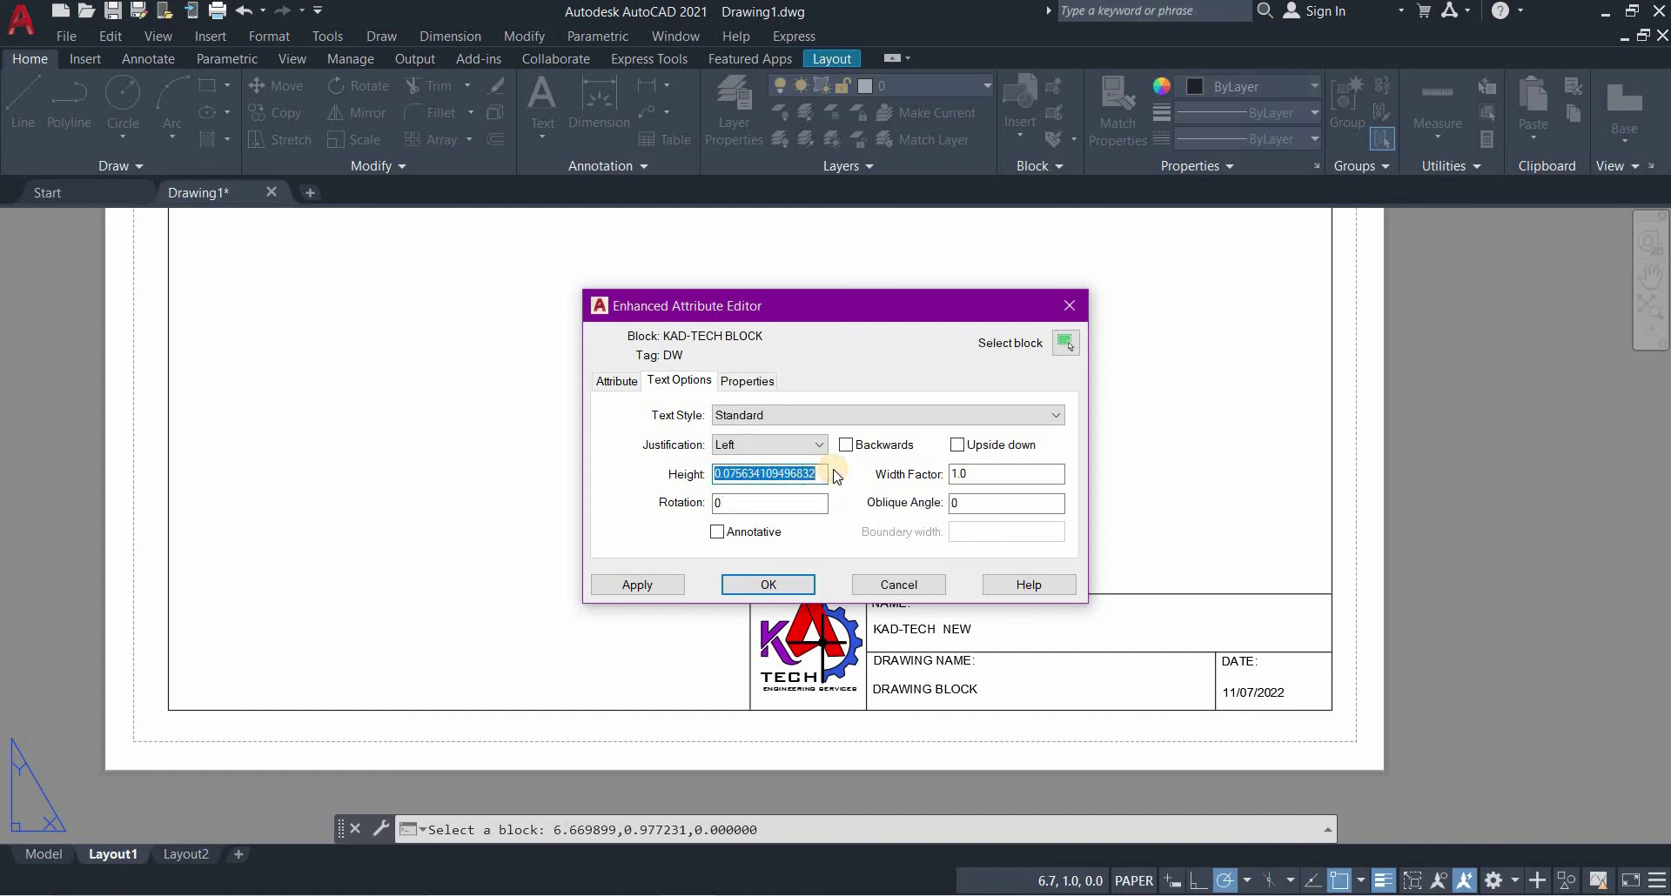
text(0)
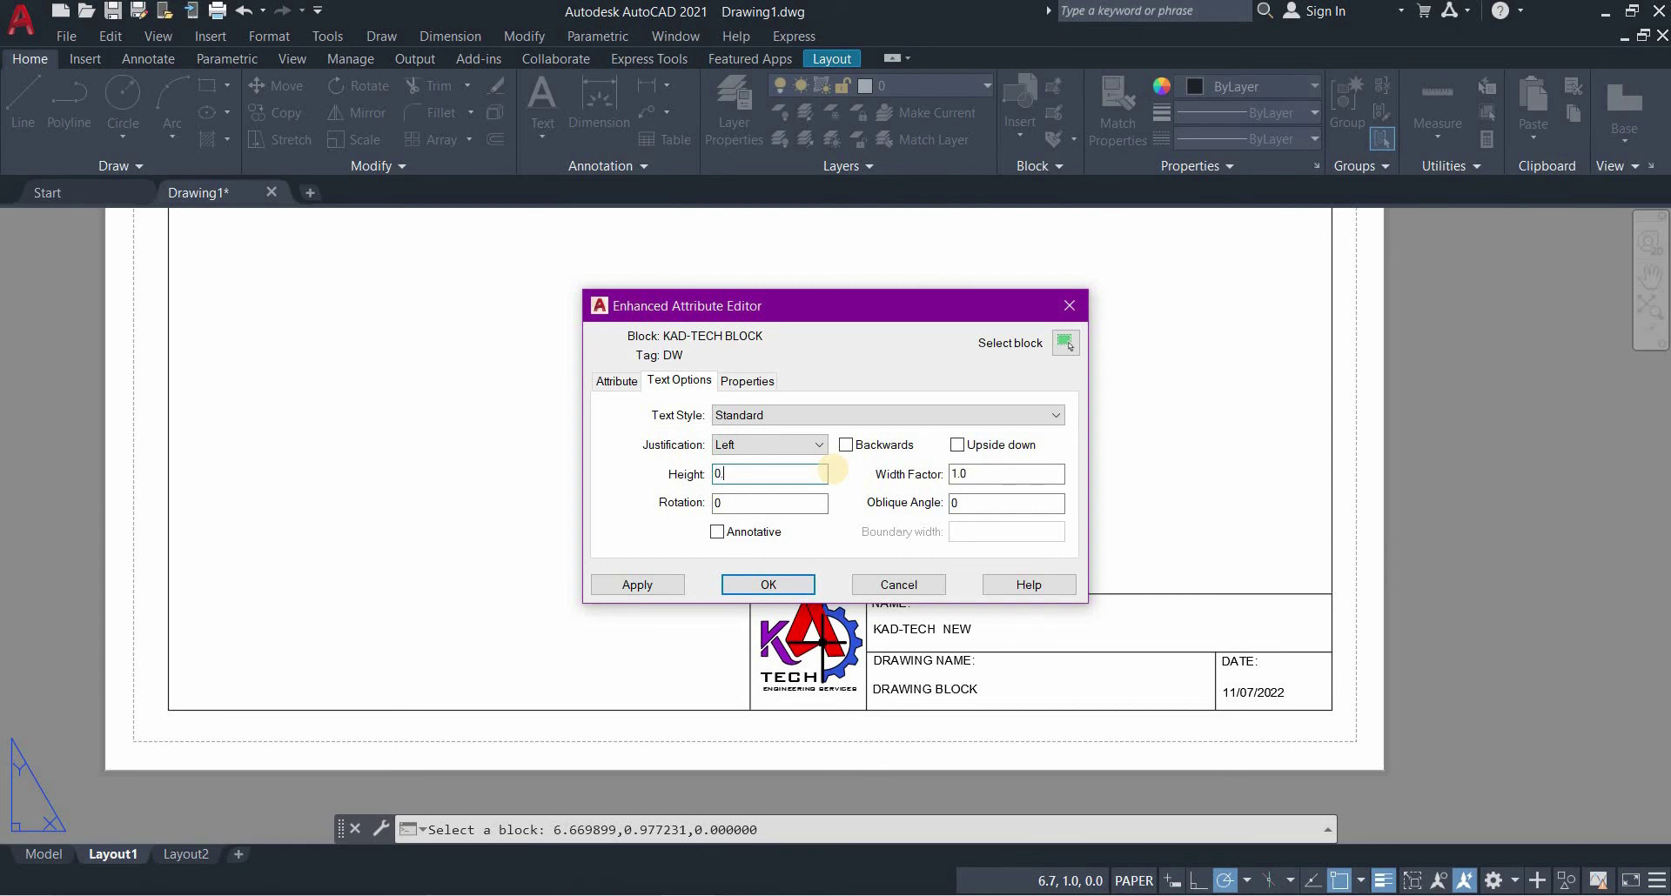
text(.1)
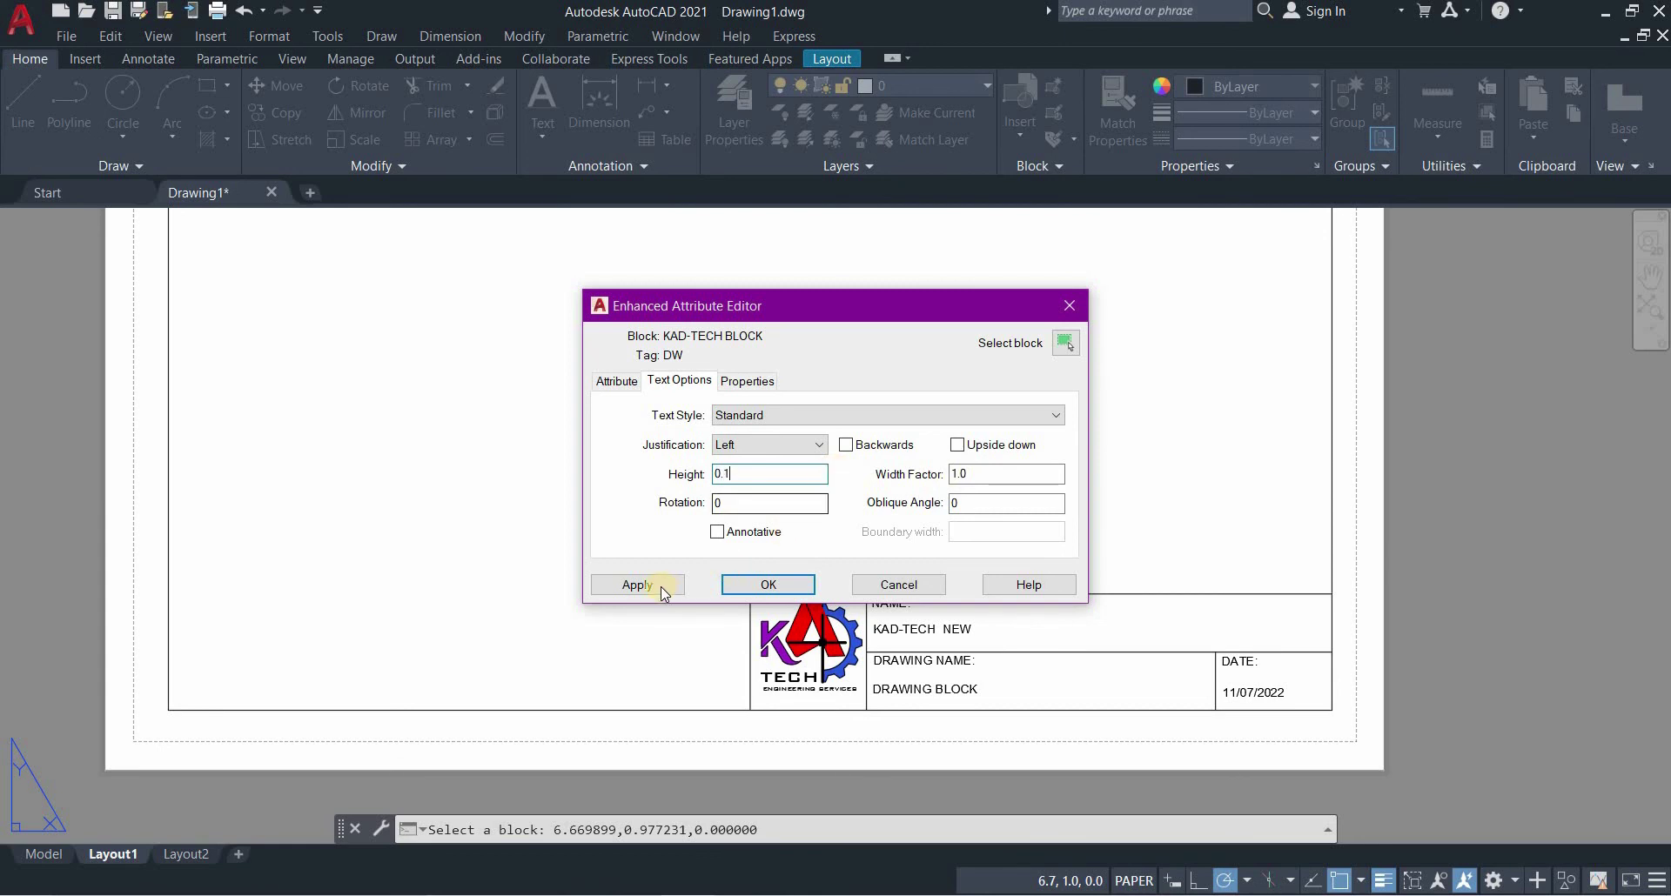
click(661, 587)
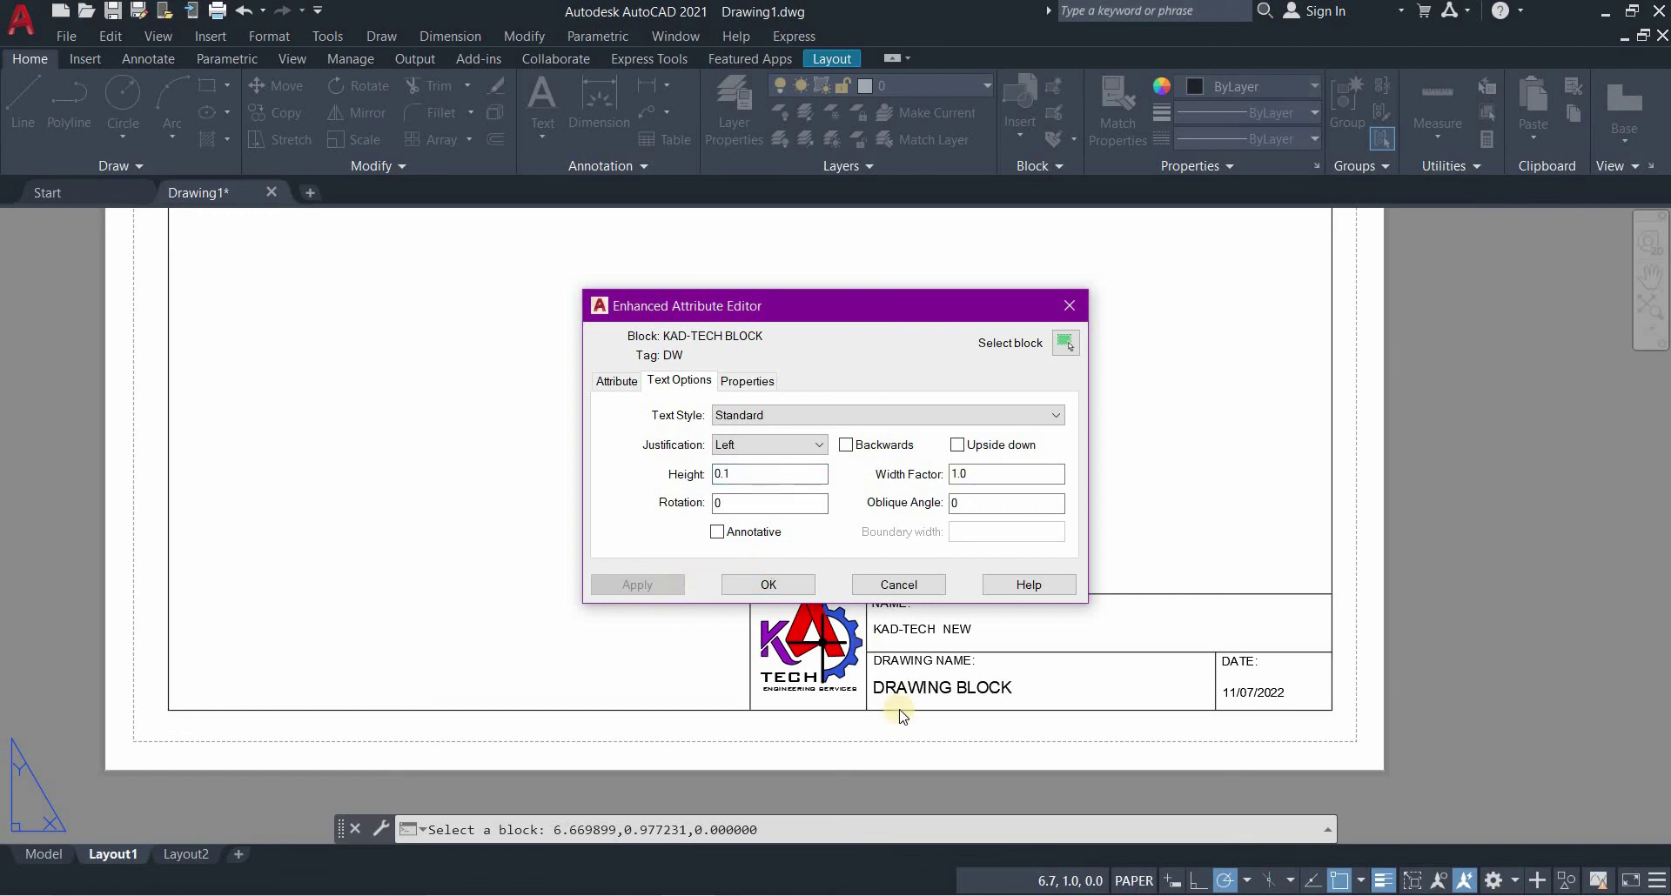
Set the NAME attribute's text height to .1
click(616, 380)
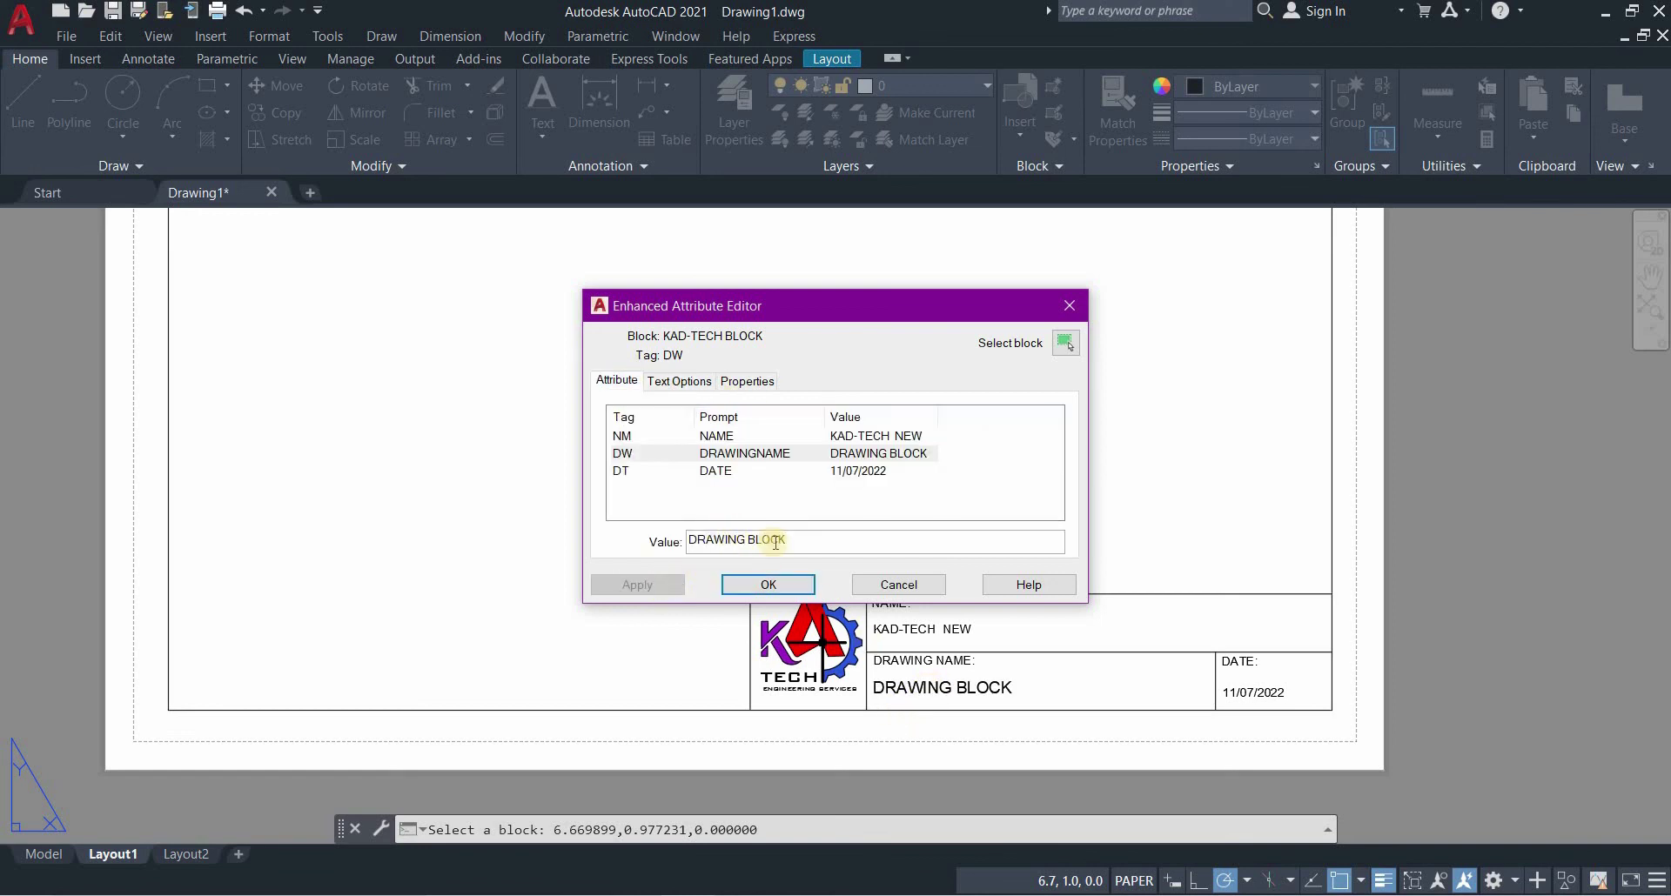
click(878, 437)
click(681, 383)
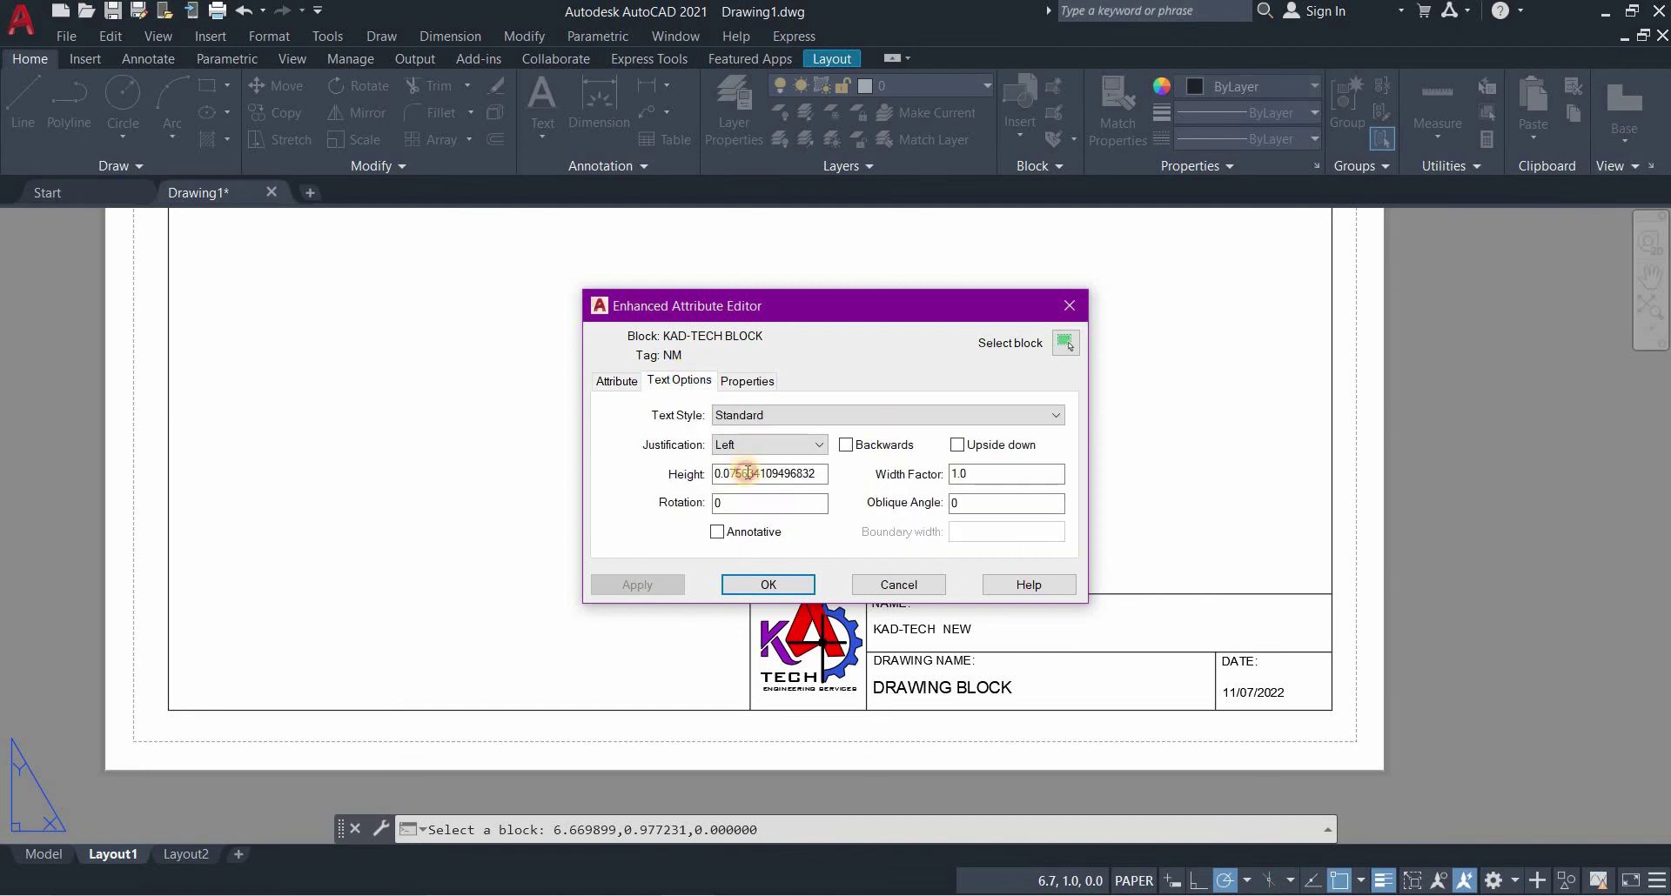
click(747, 474)
key(ctrl+a)
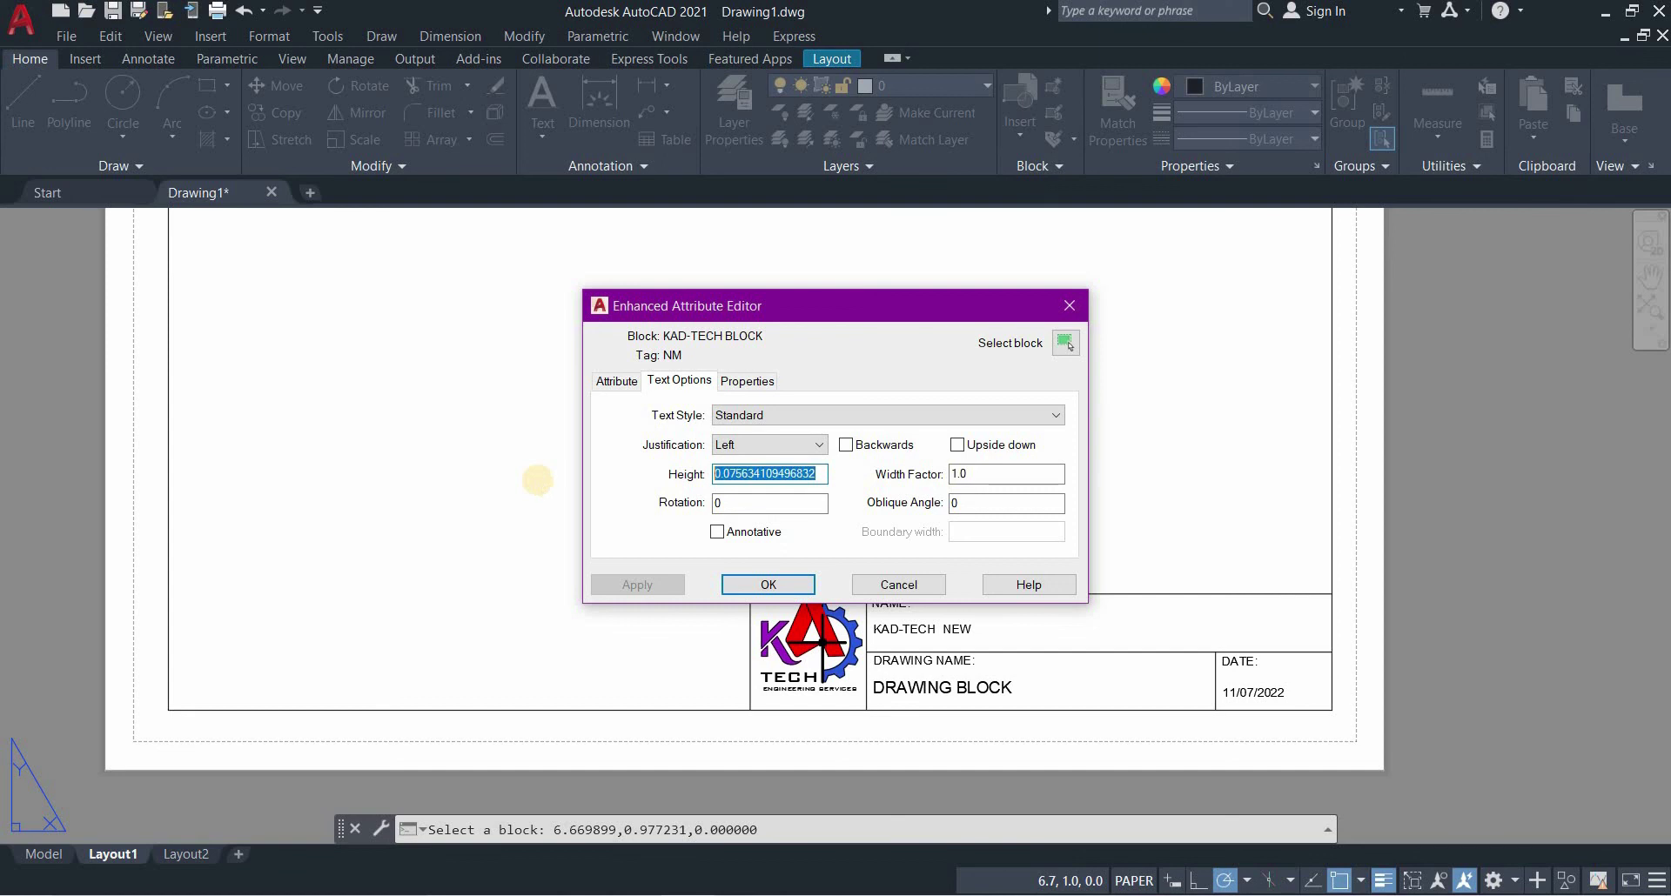
text(.)
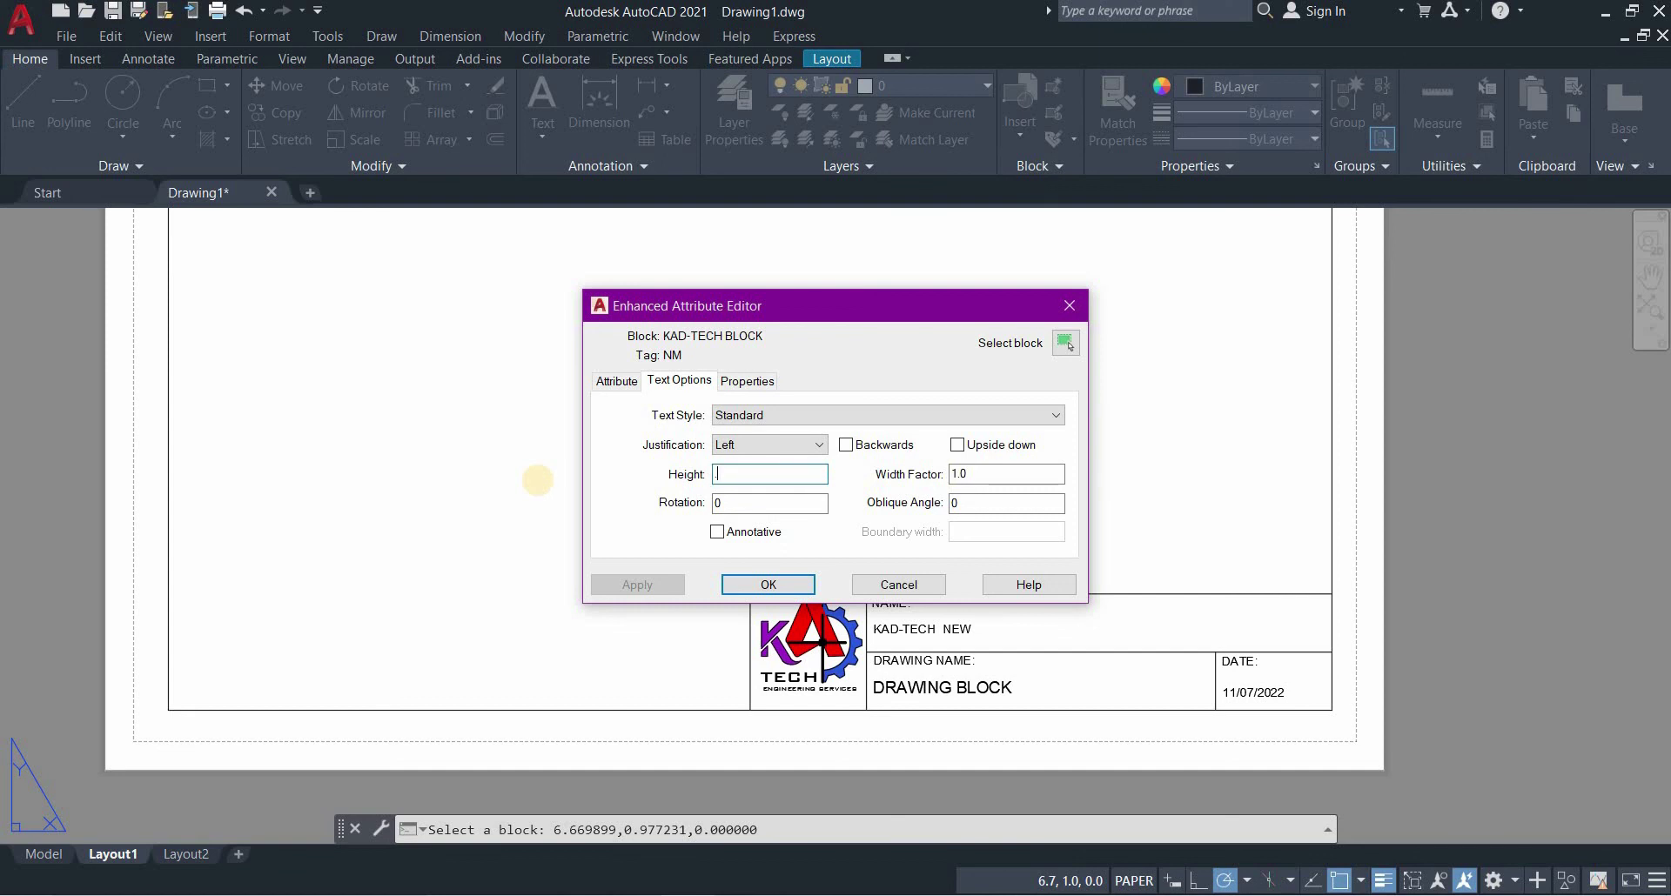
text(1)
Review the DRAWINGNAME and NAME text options to verify their new heights
click(614, 380)
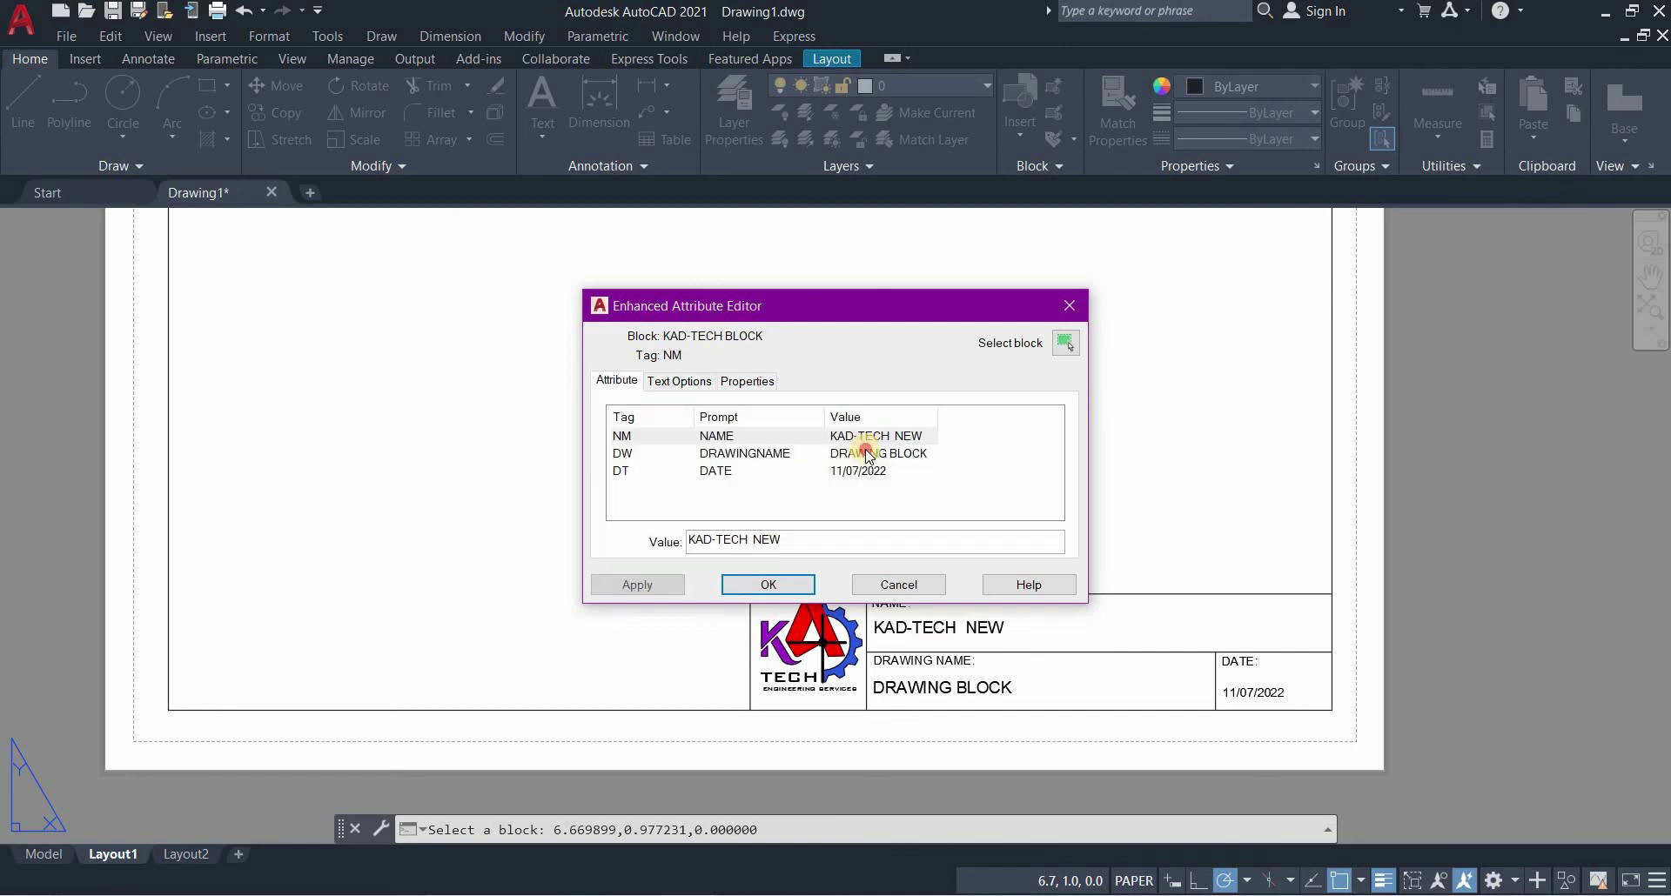
key(Down)
click(679, 380)
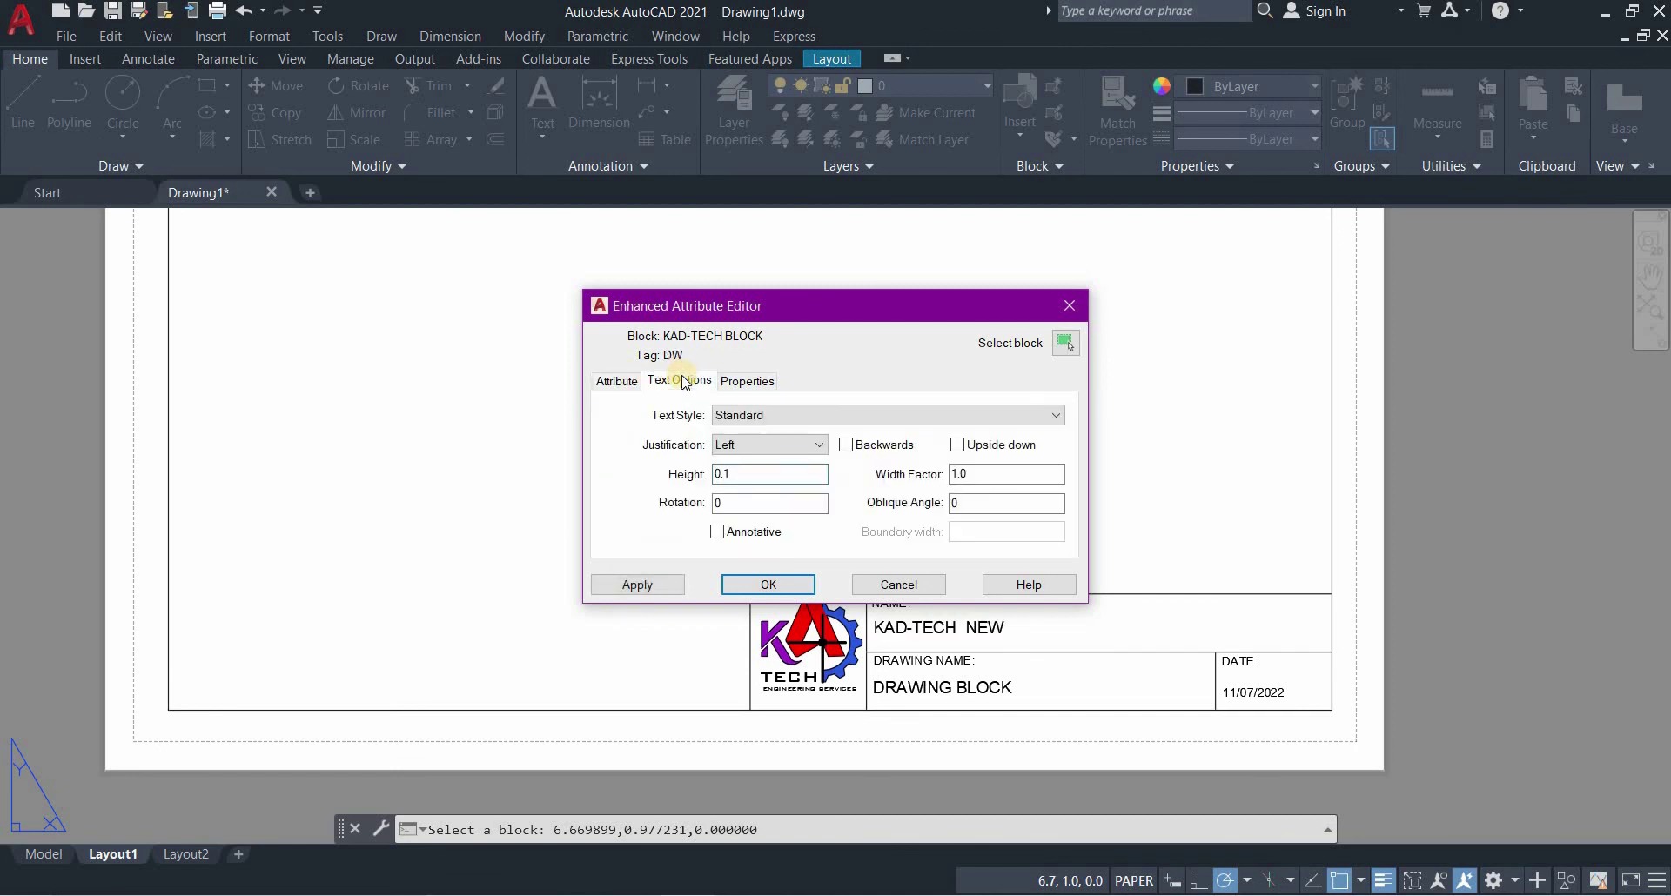
click(628, 385)
click(849, 436)
click(688, 381)
click(616, 381)
Set the DATE text height to 0.1, apply it, and close the attribute editor
click(862, 474)
click(679, 382)
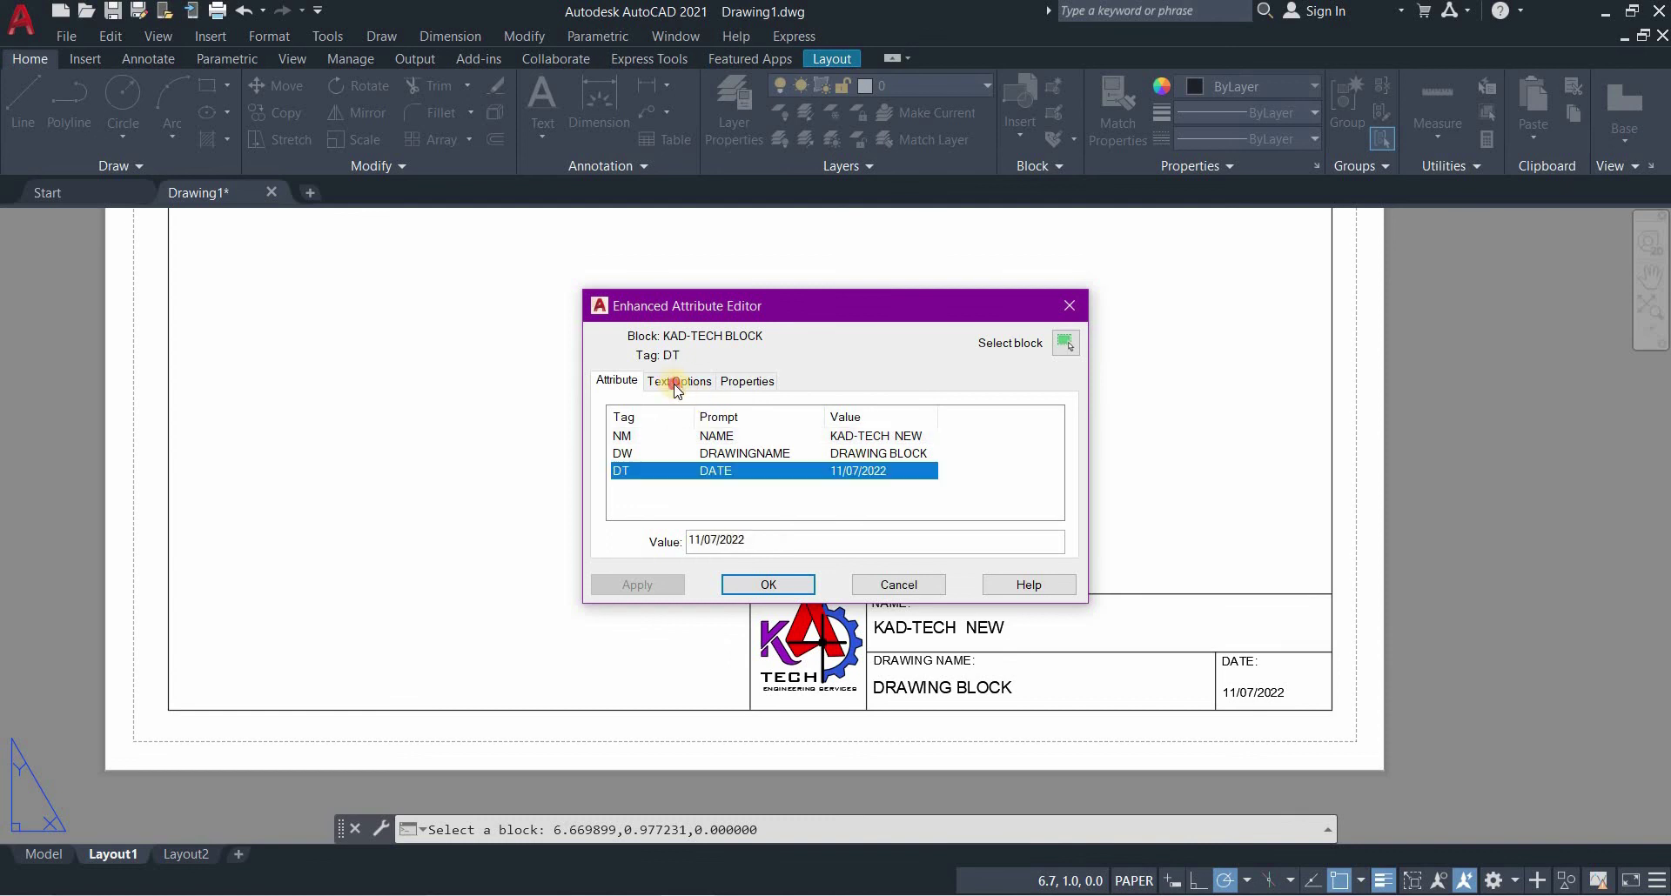
drag(724, 471, 838, 474)
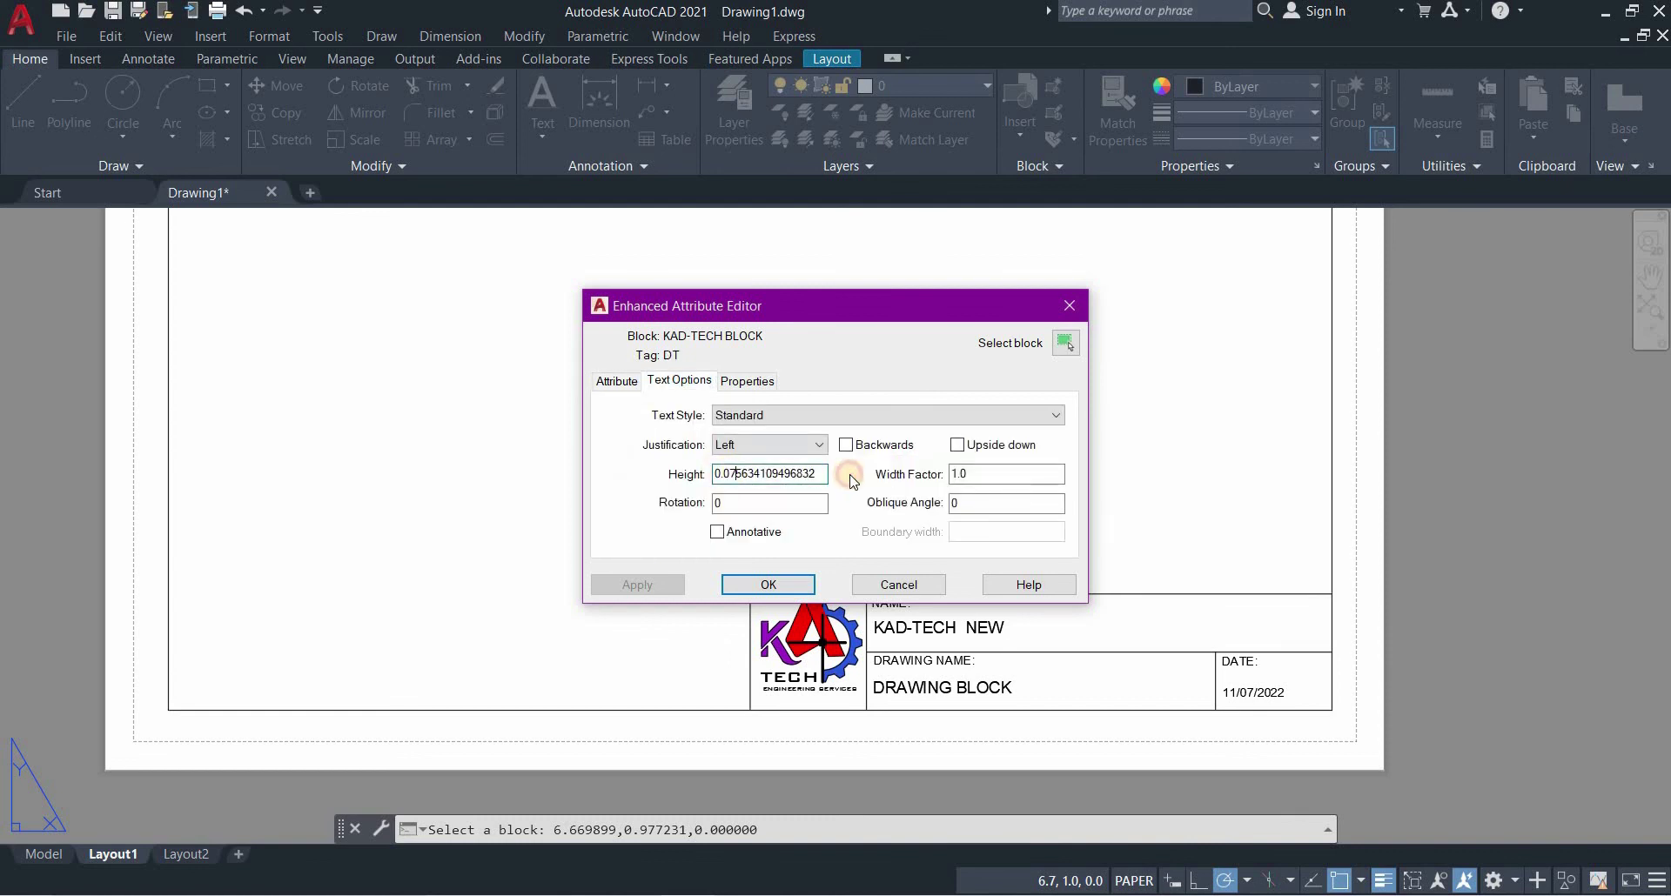
text(0.1)
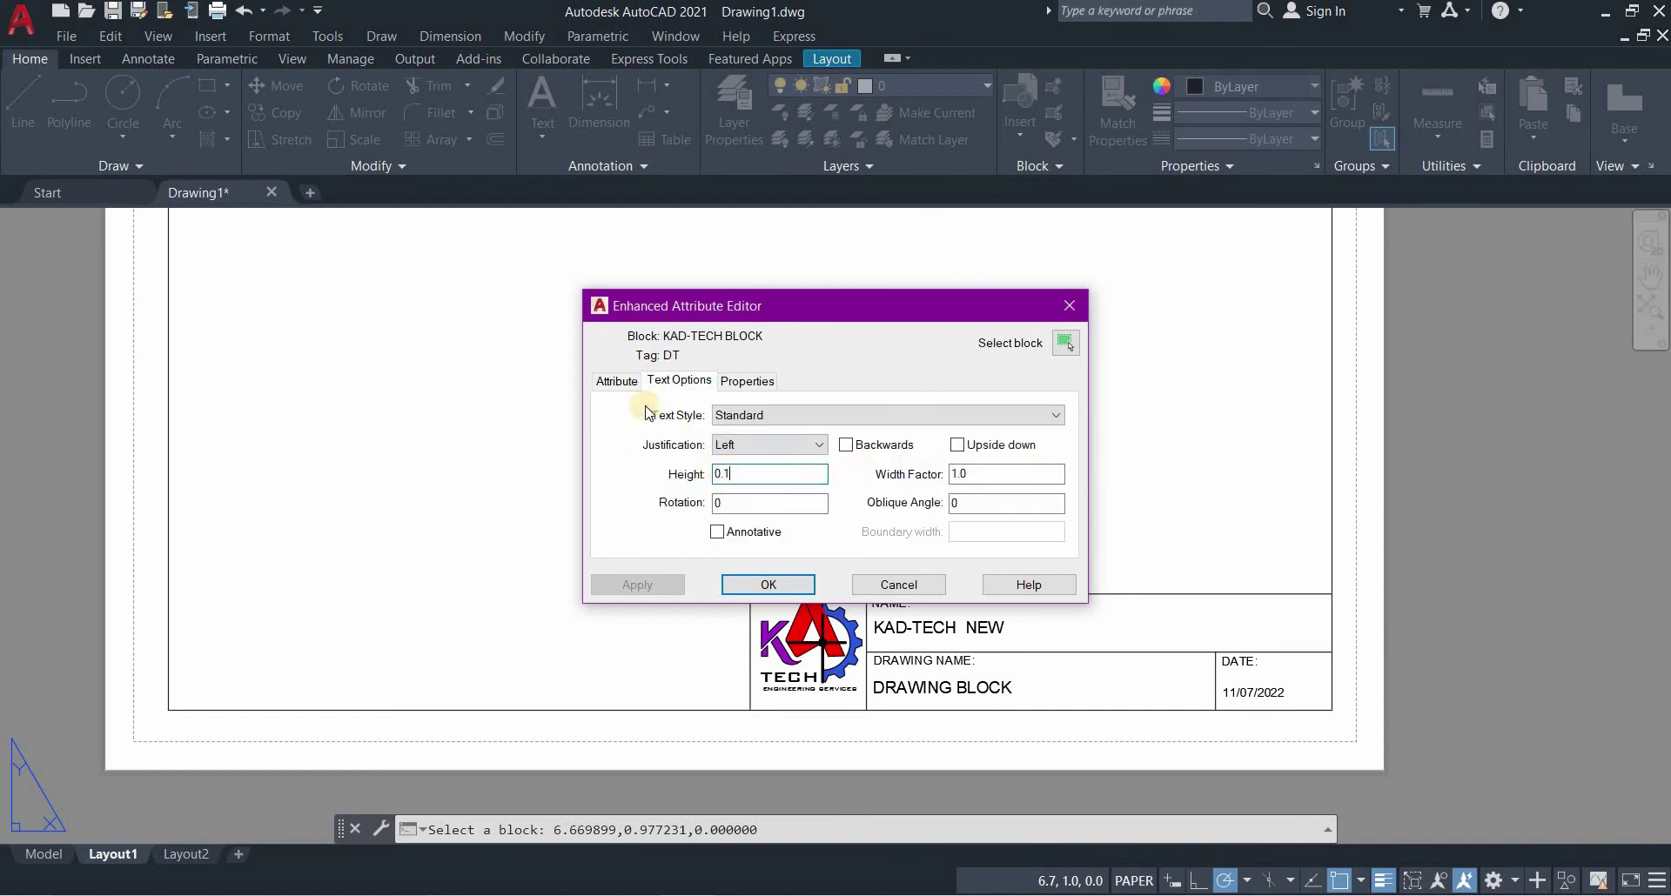
click(616, 381)
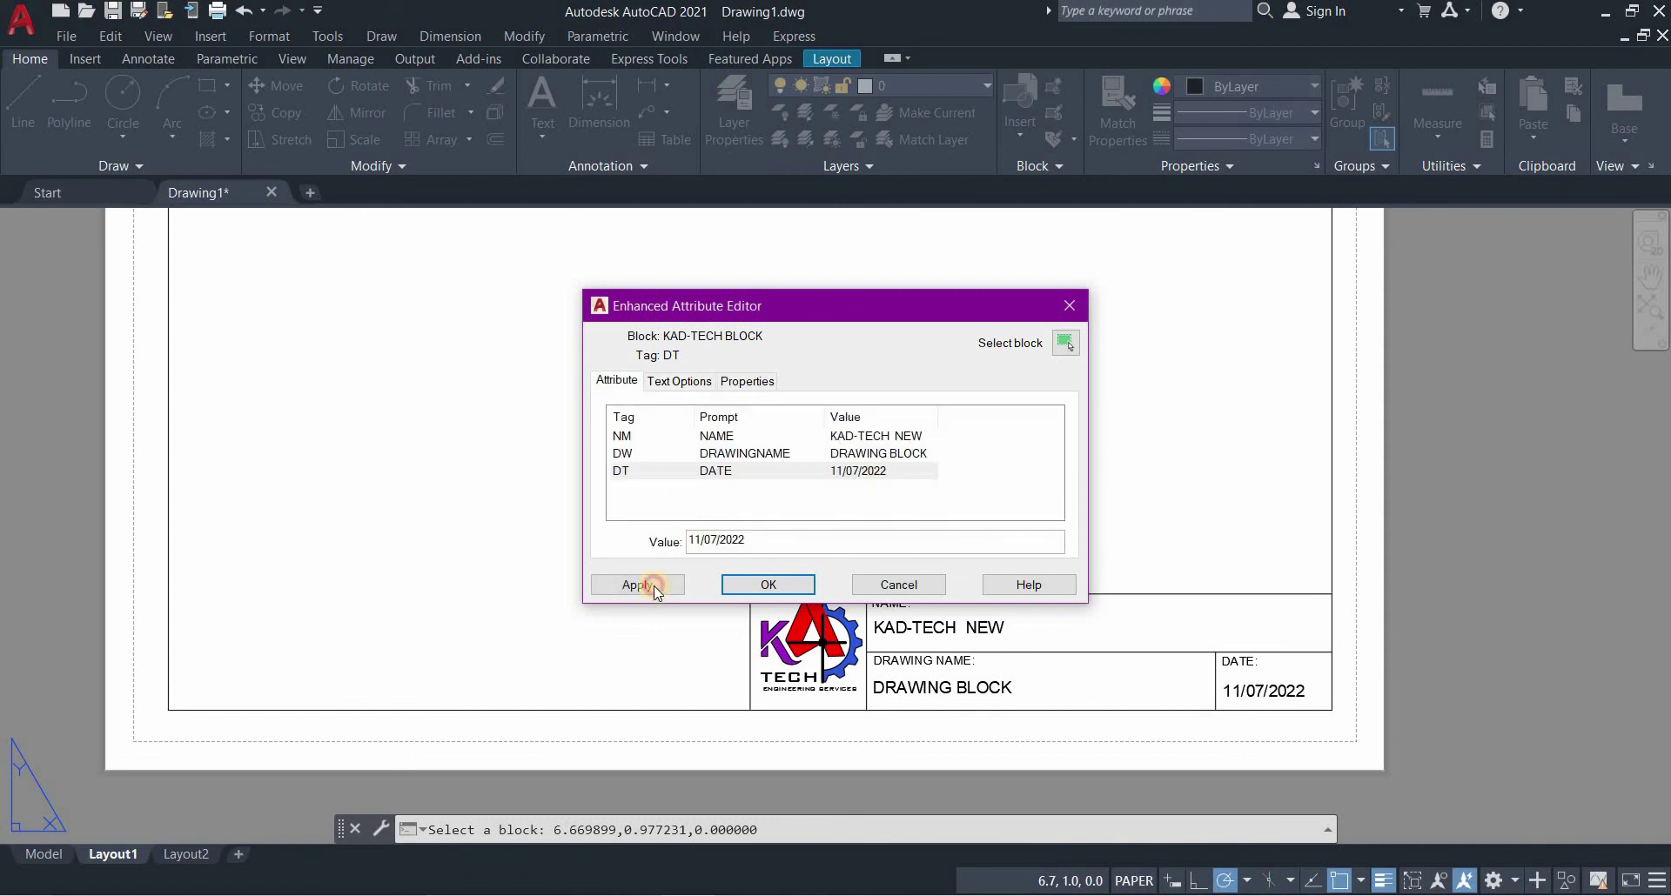
click(655, 586)
click(769, 584)
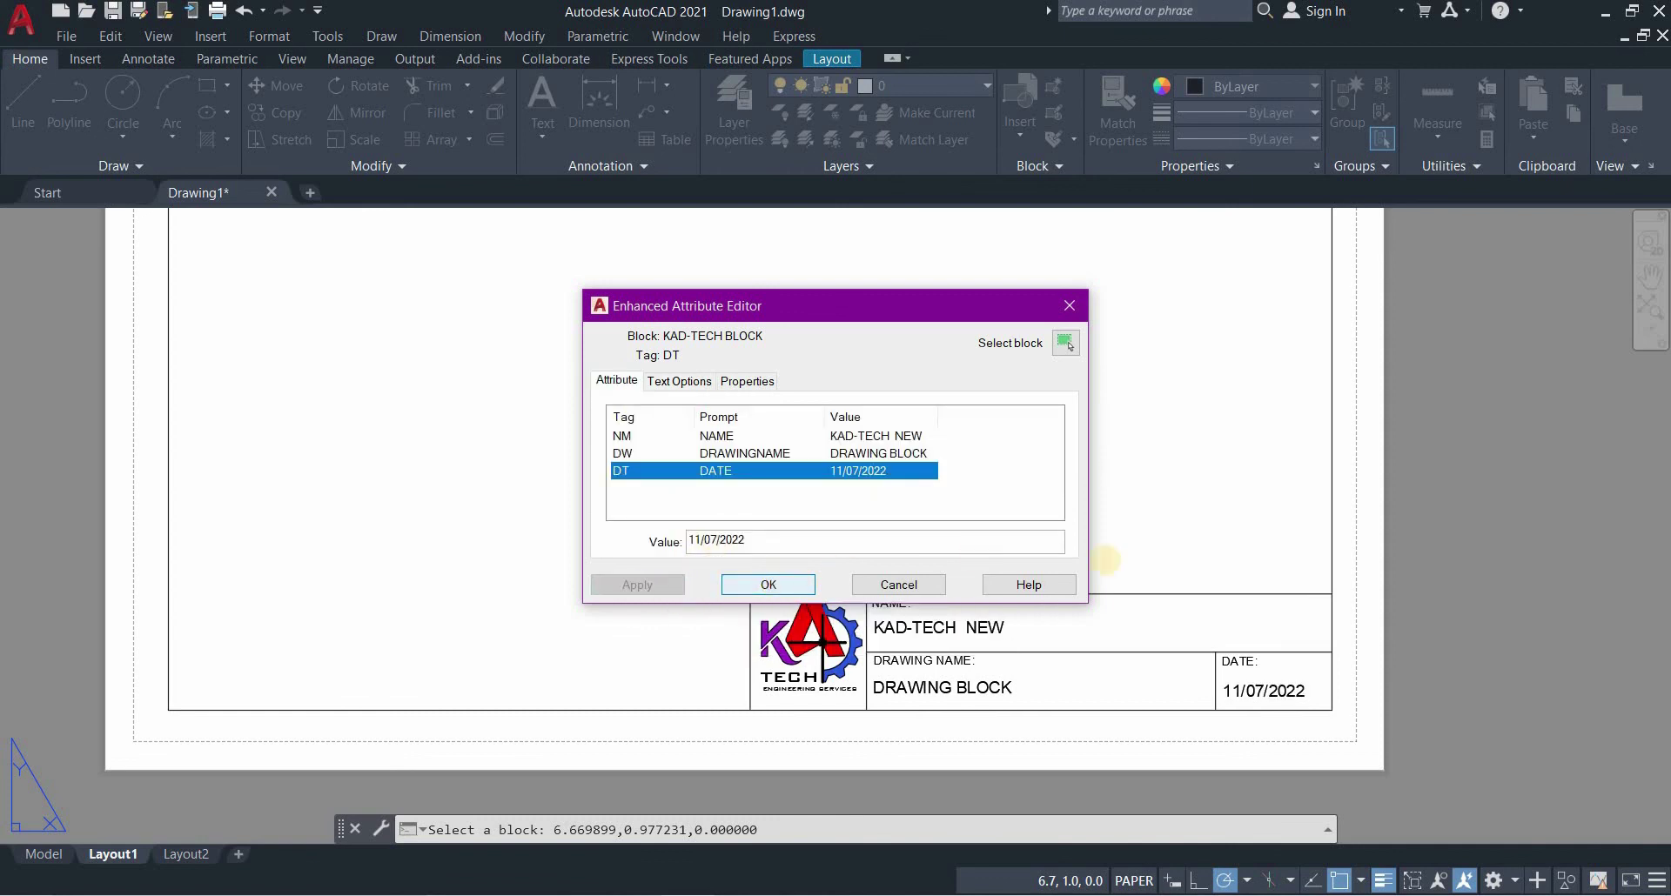
scroll(1136, 561, down, 3)
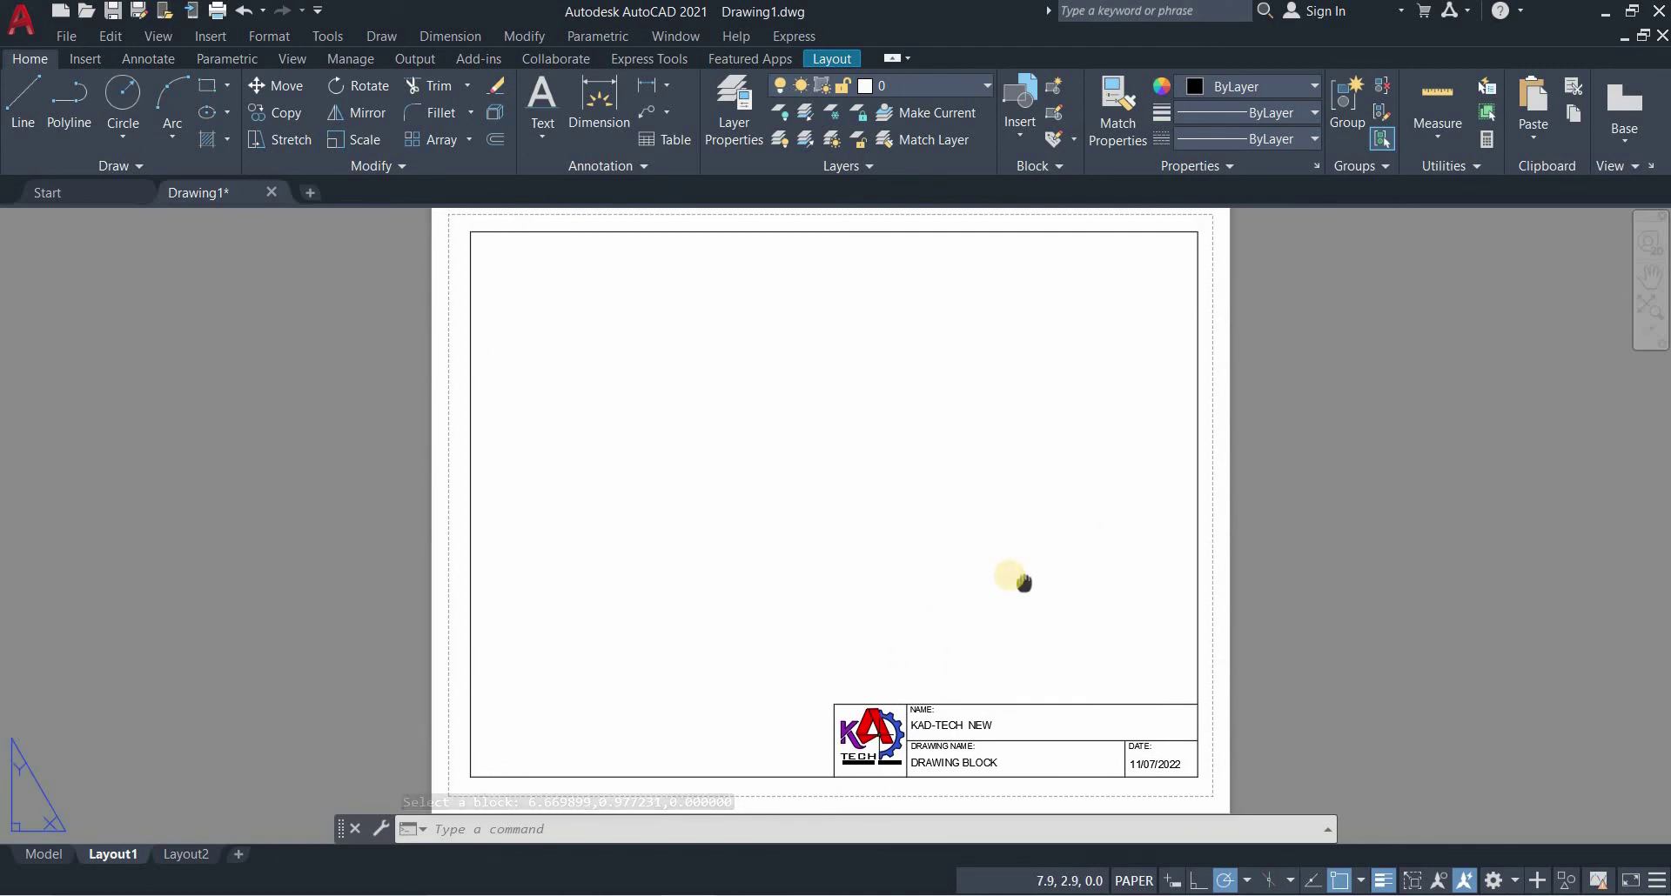
middle_drag(1024, 582, 975, 567)
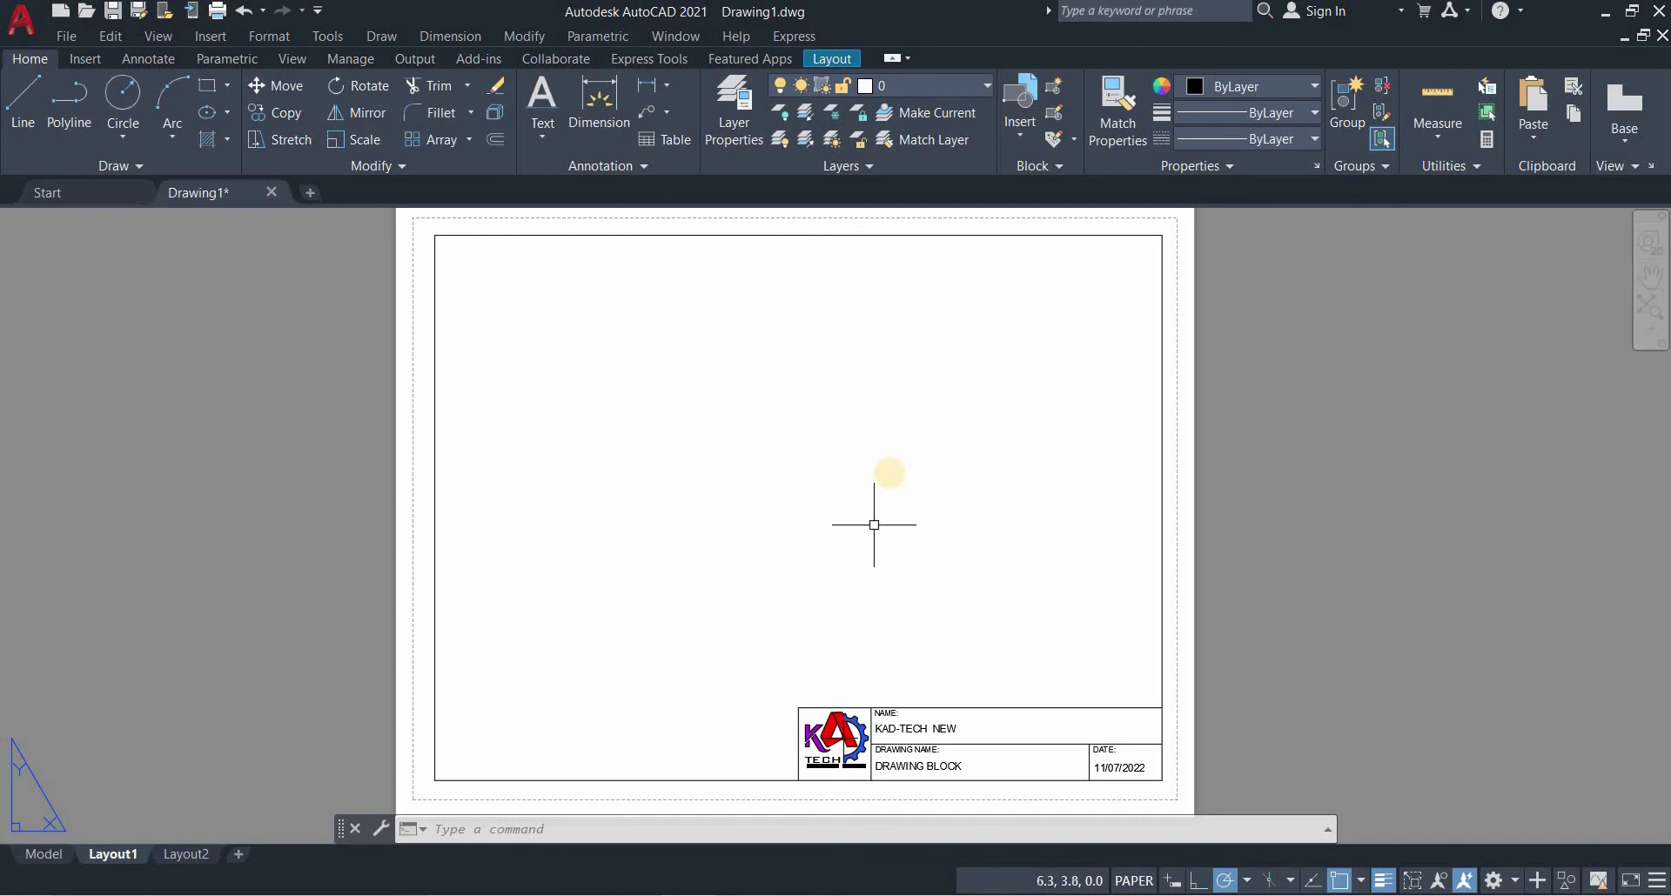
middle_drag(889, 472, 877, 487)
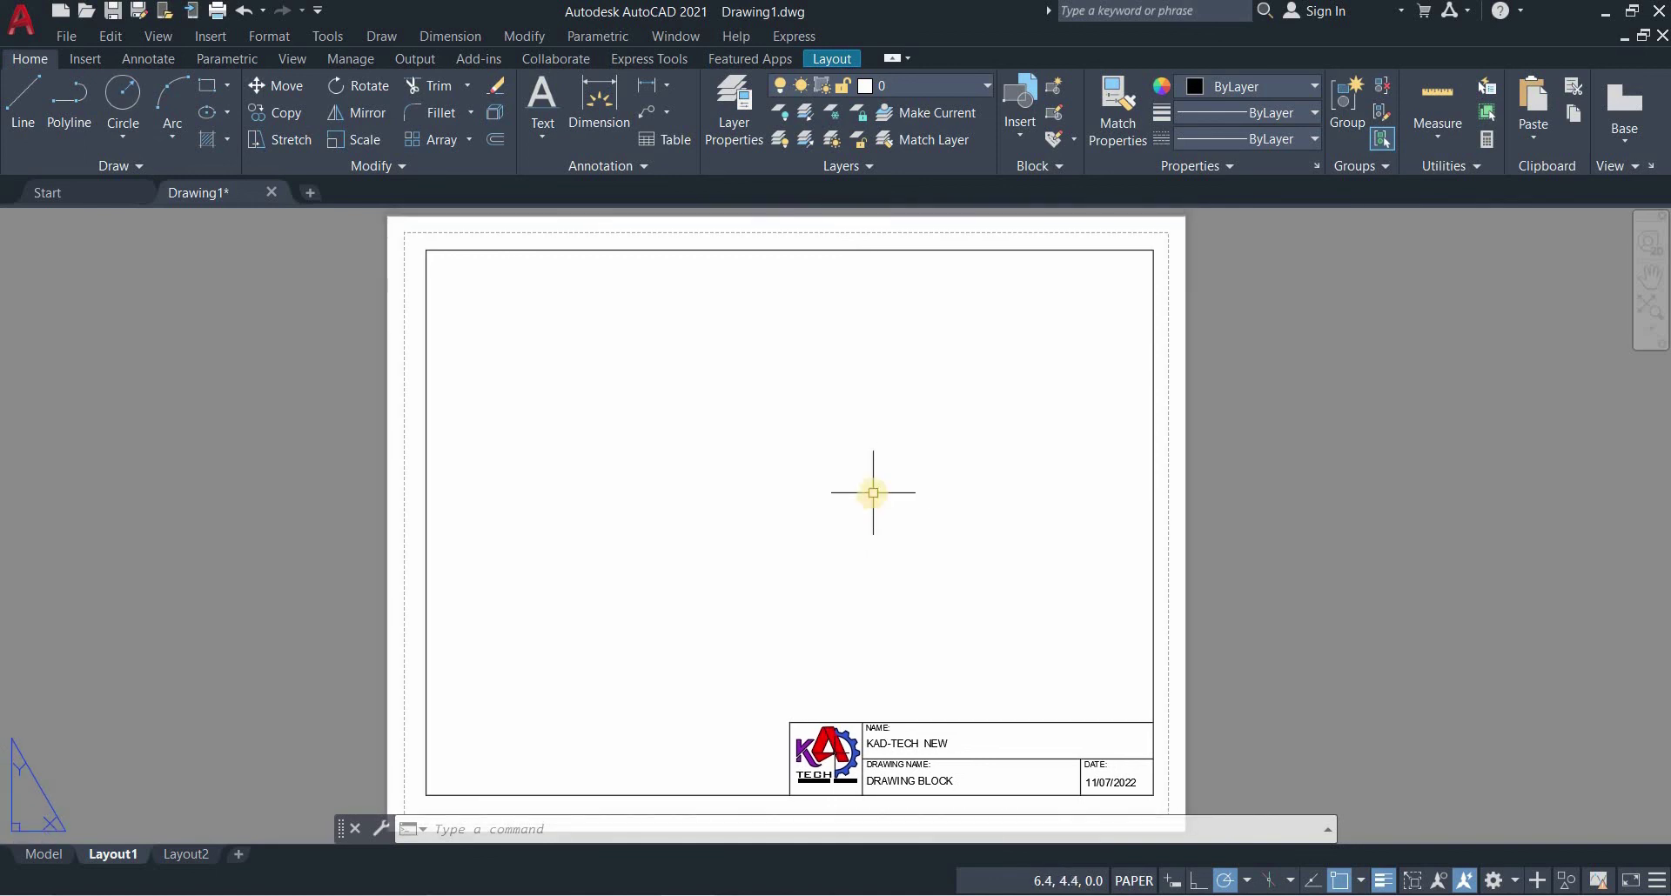